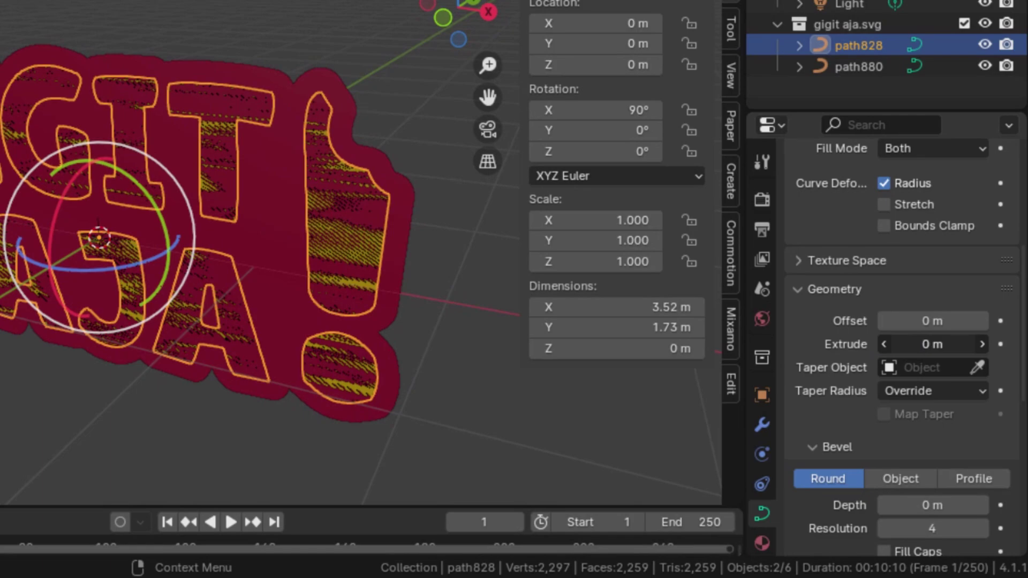
Drag the curve's Geometry Extrude value from 0 m to about 0.06 m
{"action": "mouse_move", "coordinate": [931, 344]}
{"action": "left_mouse_down"}
{"action": "mouse_move", "coordinate": [953, 344]}
{"action": "mouse_move", "coordinate": [942, 344]}
{"action": "left_mouse_up"}
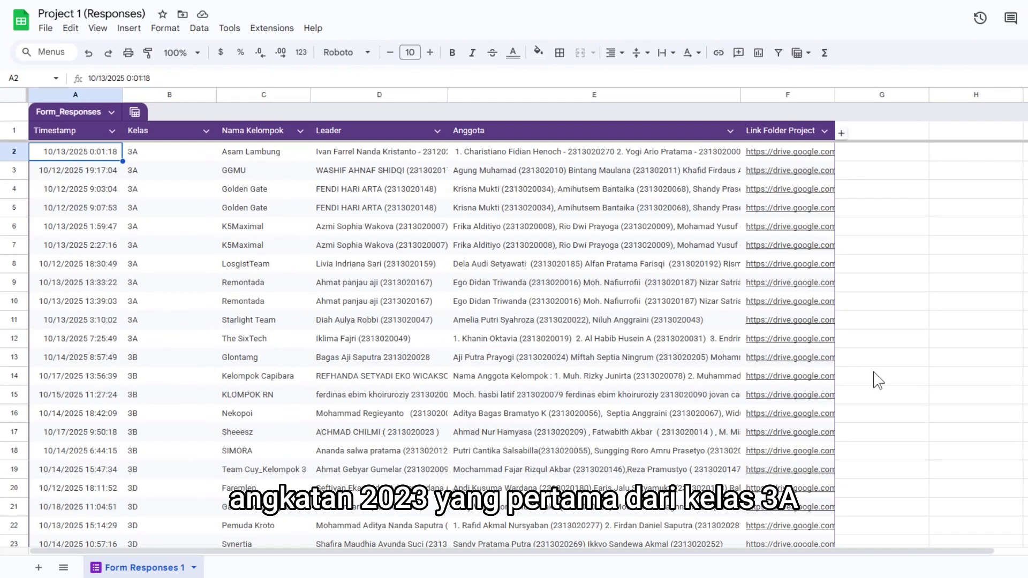
Select the class 3A Kelas entries and mark the two duplicate Remontada rows
{"action": "left_click_drag", "start_coordinate": [161, 152], "coordinate": [179, 341]}
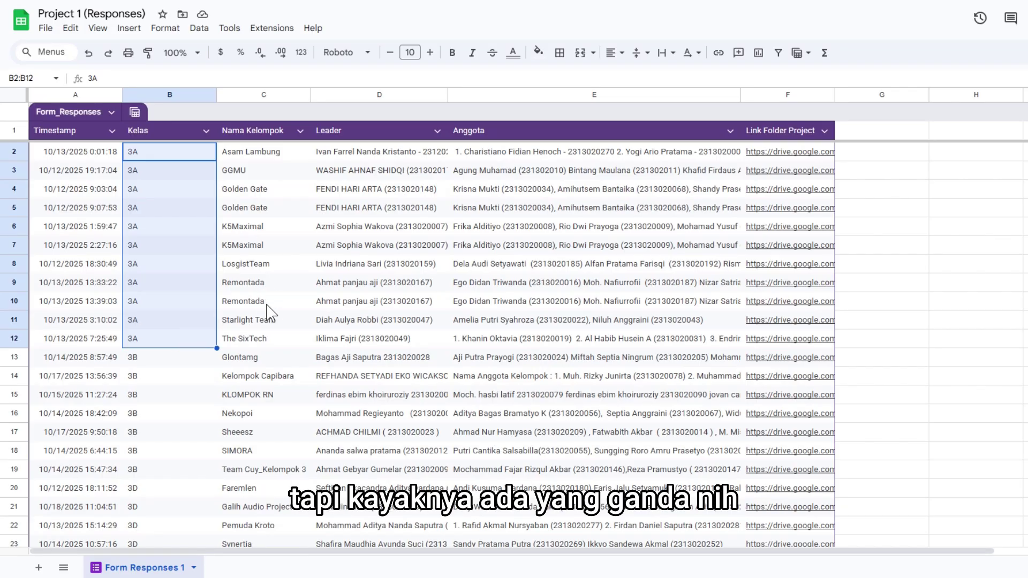
{"action": "left_click_drag", "start_coordinate": [266, 282], "coordinate": [266, 306]}
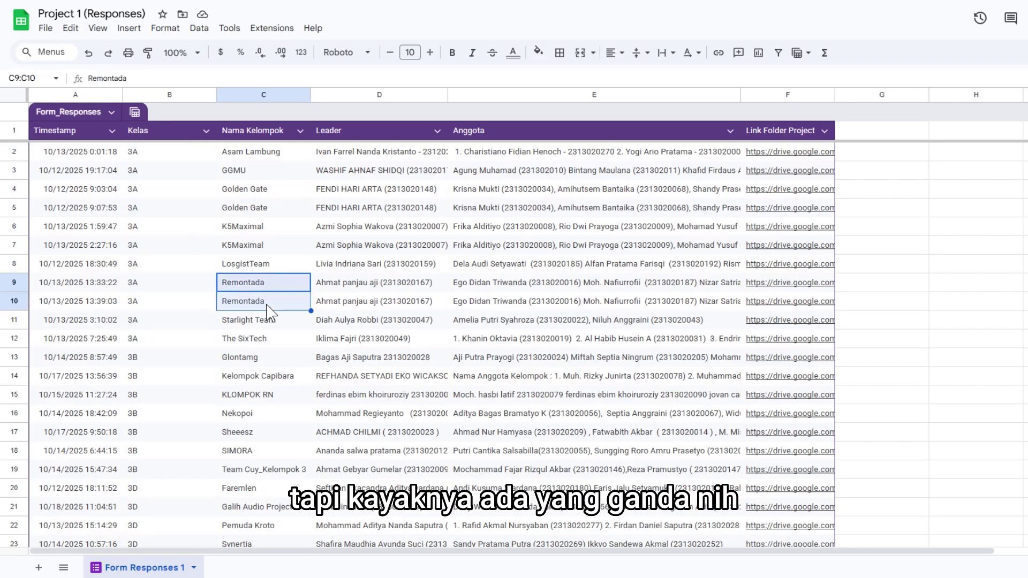
{"action": "left_click", "coordinate": [378, 321]}
{"action": "left_click", "coordinate": [439, 341]}
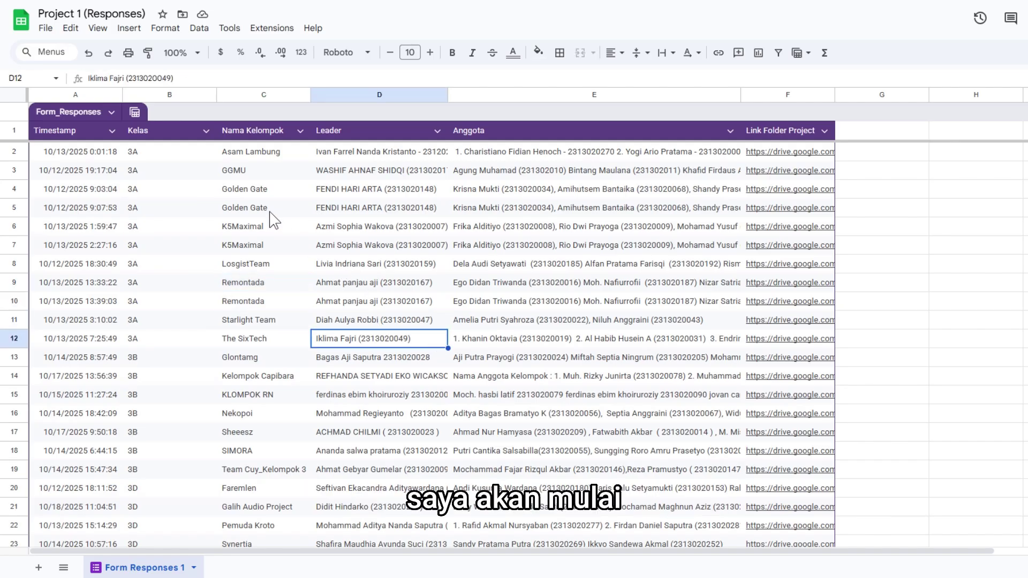
{"action": "left_click", "coordinate": [232, 156]}
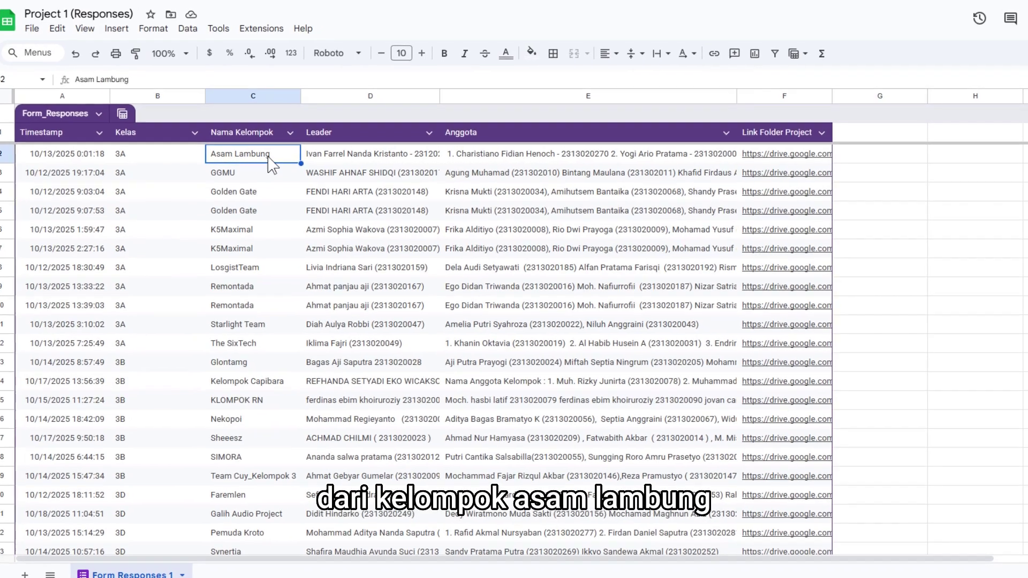
{"action": "mouse_move", "coordinate": [789, 152]}
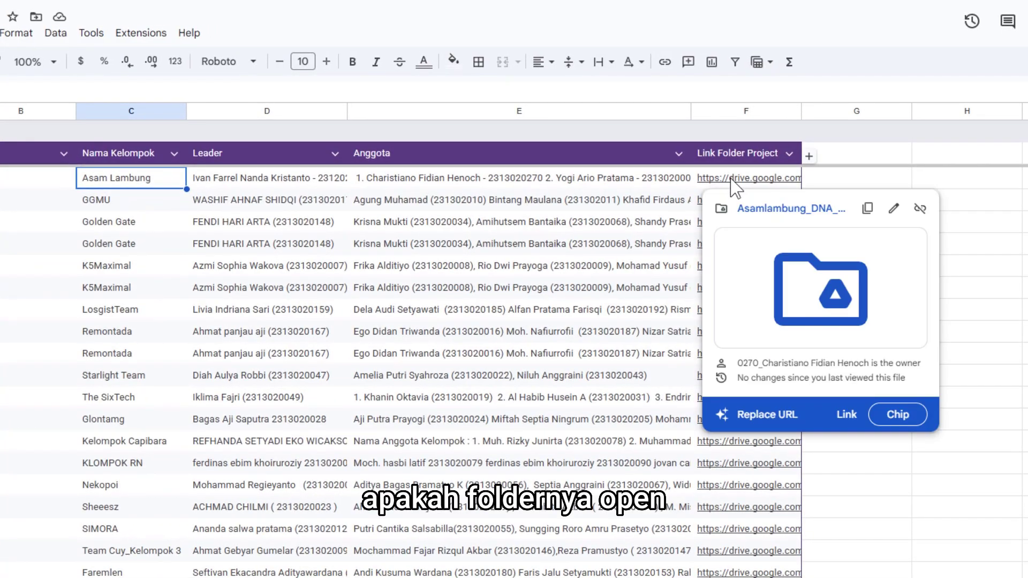
Preview the GGMU and Golden Gate folder links, then open Asam Lambung's Drive folder
{"action": "left_click", "coordinate": [107, 203]}
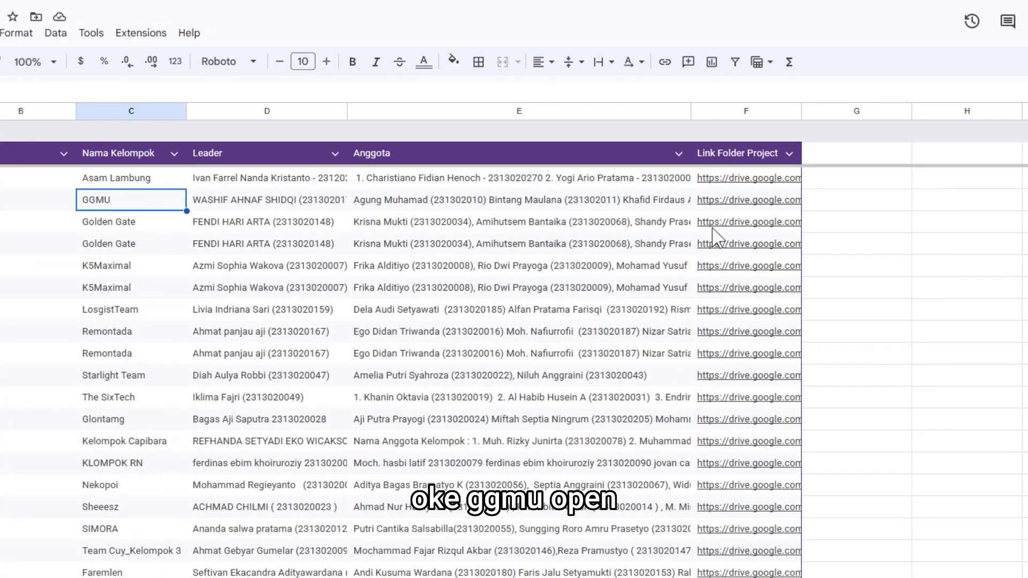
{"action": "left_click", "coordinate": [657, 218]}
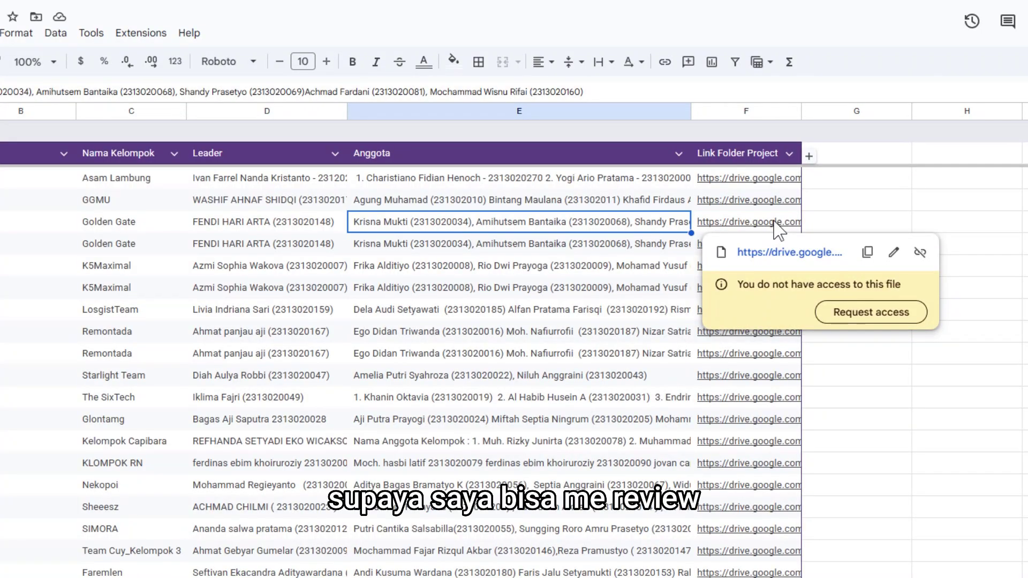
{"action": "left_click", "coordinate": [630, 245]}
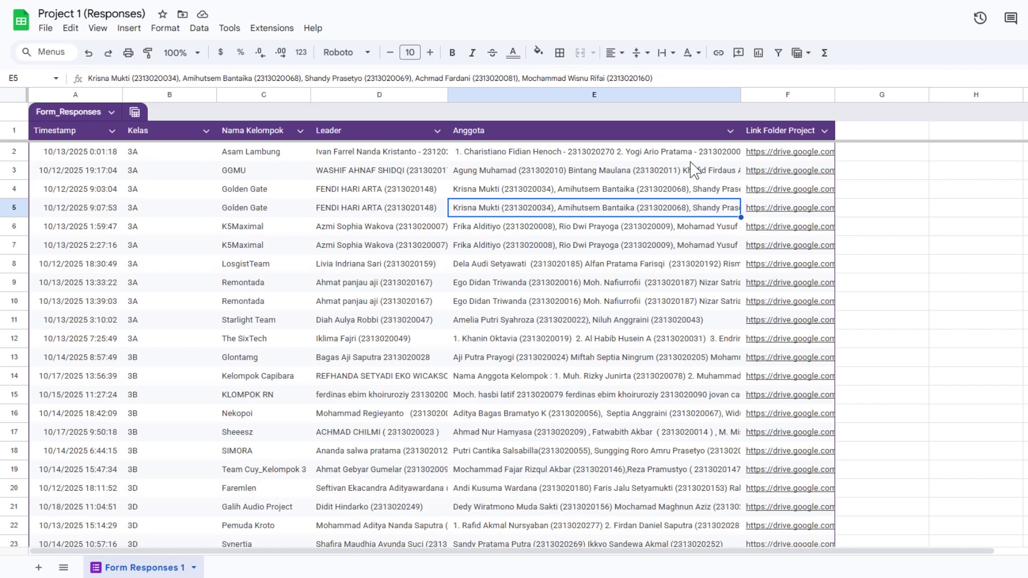
{"action": "left_click", "coordinate": [268, 156]}
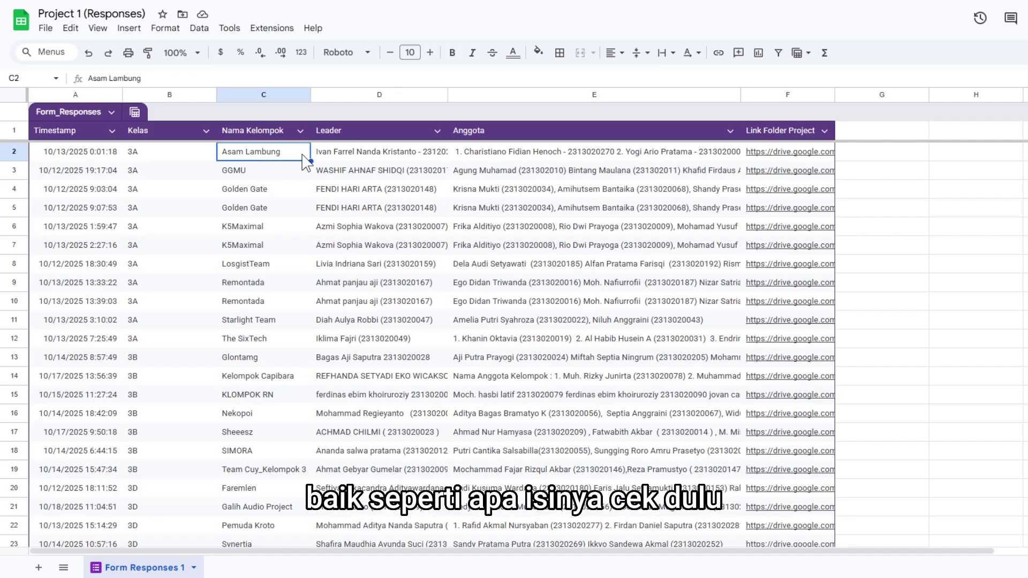
{"action": "mouse_move", "coordinate": [787, 151]}
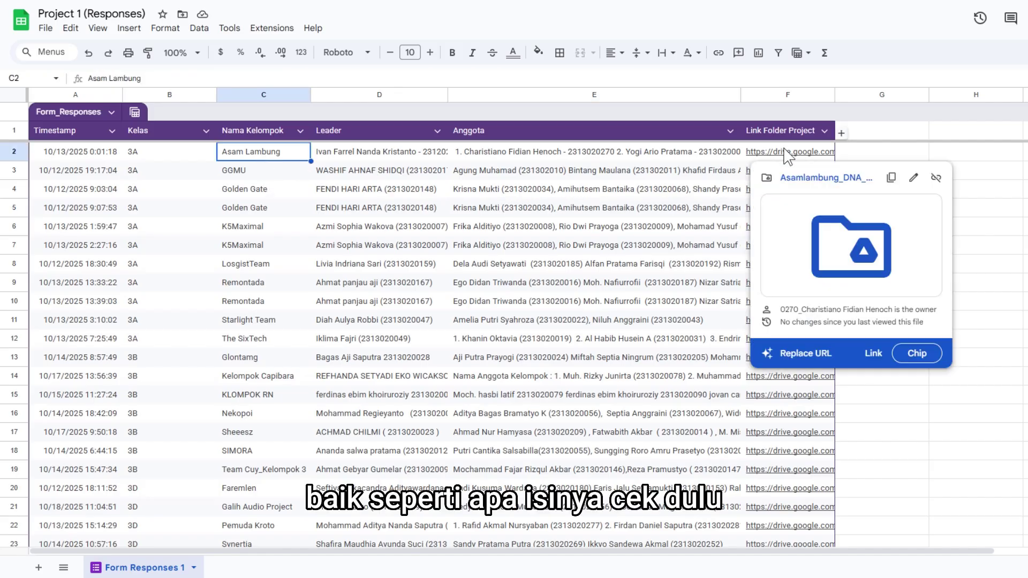
{"action": "left_click", "coordinate": [803, 182]}
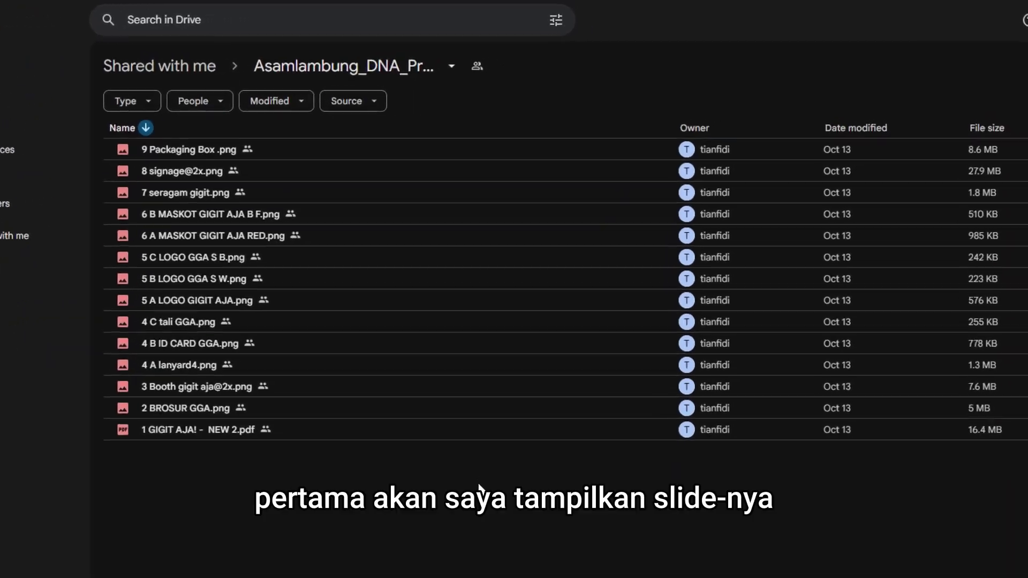
Select the GIGIT AJA! presentation PDF in the Drive file list
{"action": "left_click", "coordinate": [119, 474]}
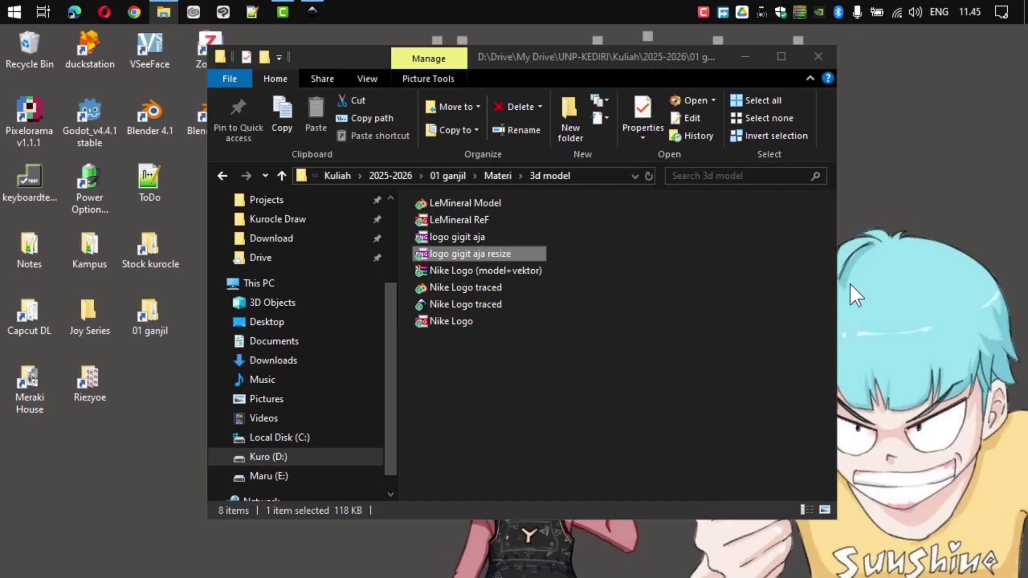
{"action": "double_click", "coordinate": [501, 250]}
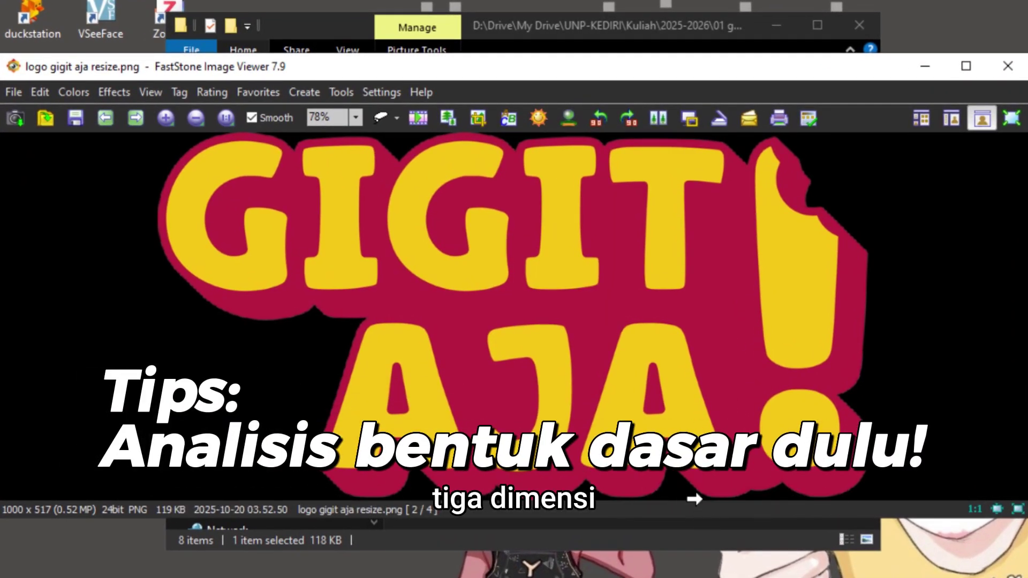
{"action": "left_click_drag", "start_coordinate": [697, 515], "coordinate": [697, 577]}
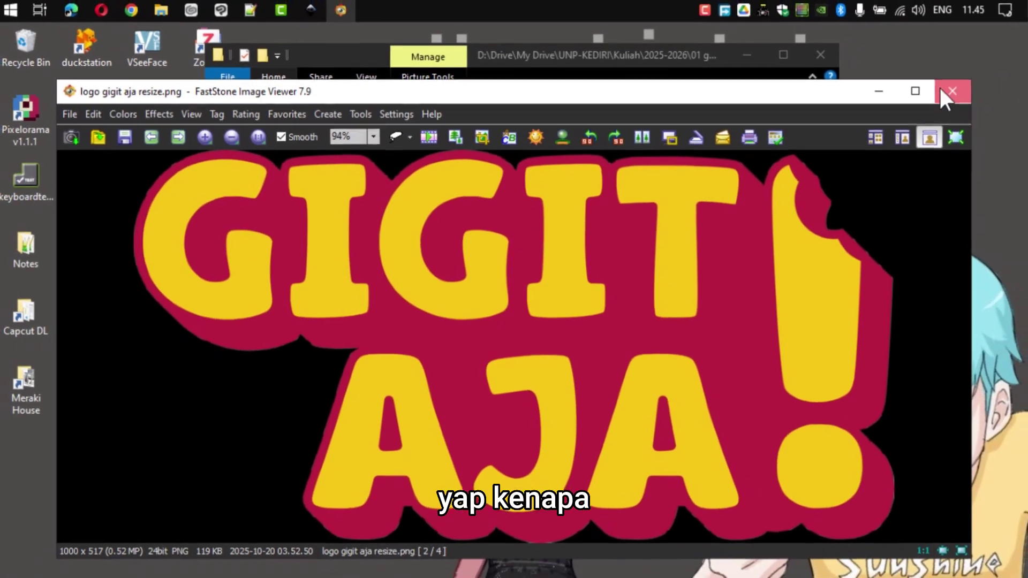
{"action": "left_click", "coordinate": [938, 89]}
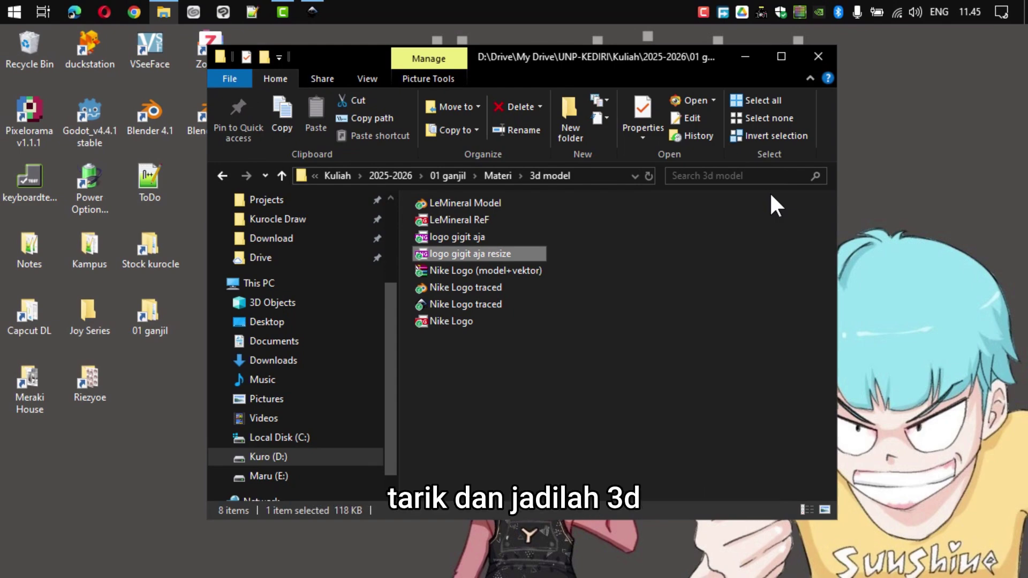
Launch Inkscape 0.92.5 from the Start menu's app list
{"action": "left_click", "coordinate": [15, 12]}
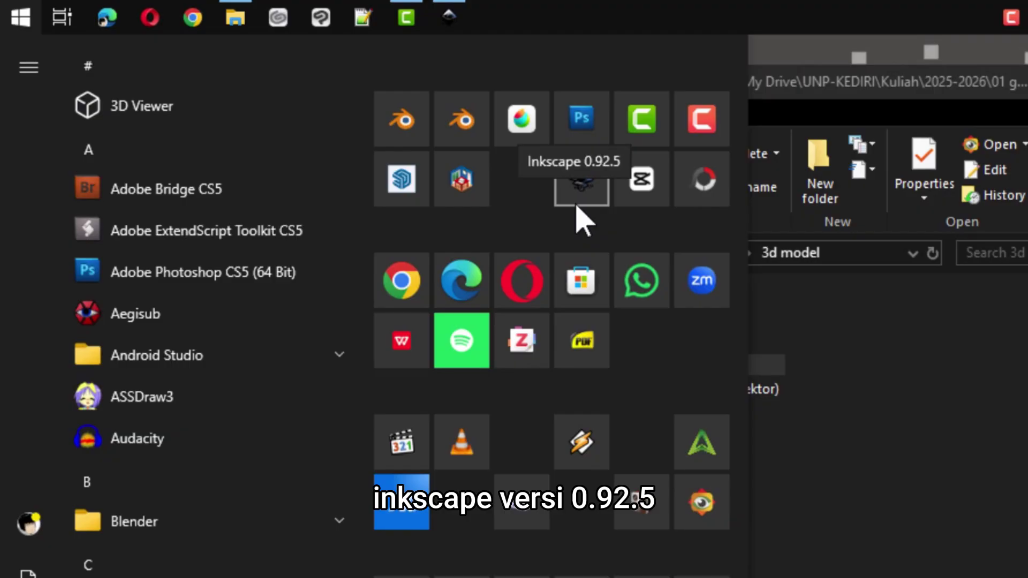
{"action": "left_click", "coordinate": [577, 204]}
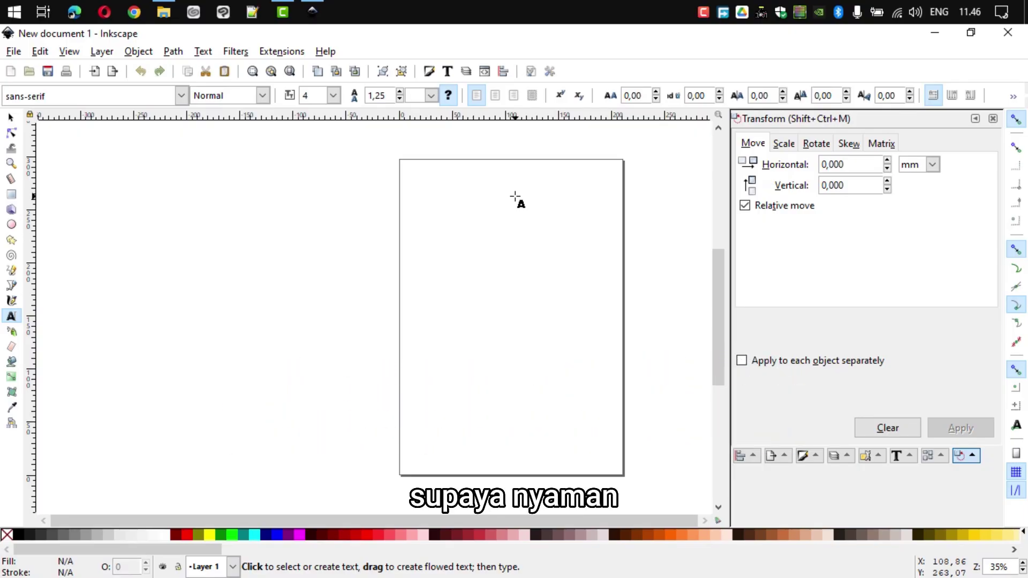
Zoom Inkscape to fit the whole page and bring the 3d model folder forward
{"action": "left_click", "coordinate": [69, 51]}
{"action": "mouse_move", "coordinate": [89, 70]}
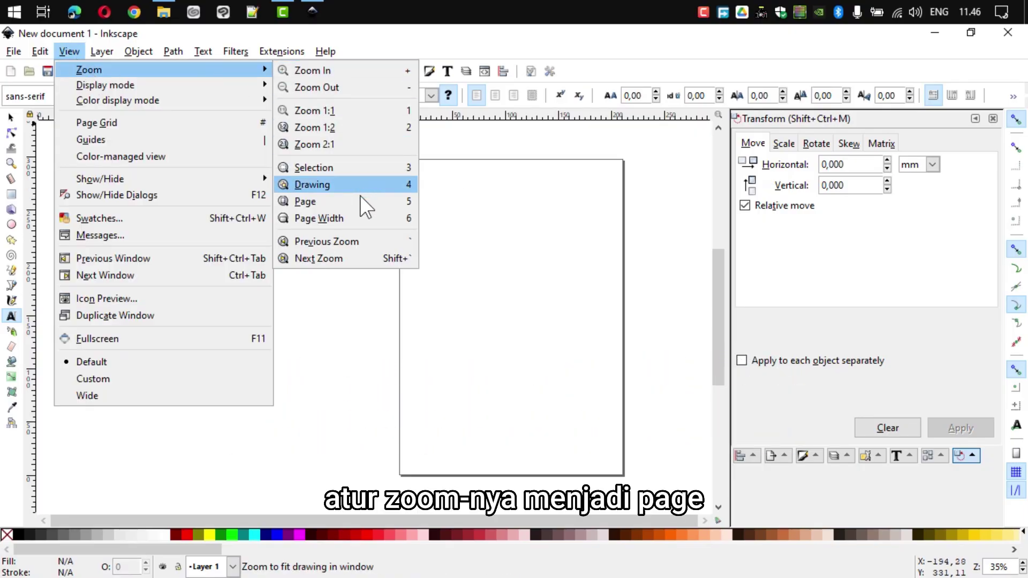
{"action": "left_click", "coordinate": [360, 201]}
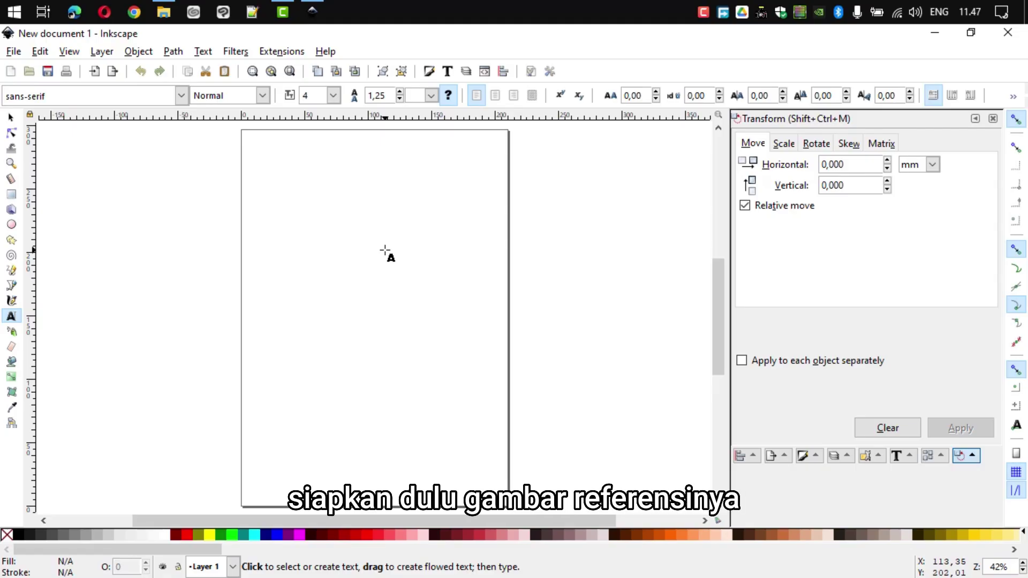
{"action": "left_click", "coordinate": [164, 12]}
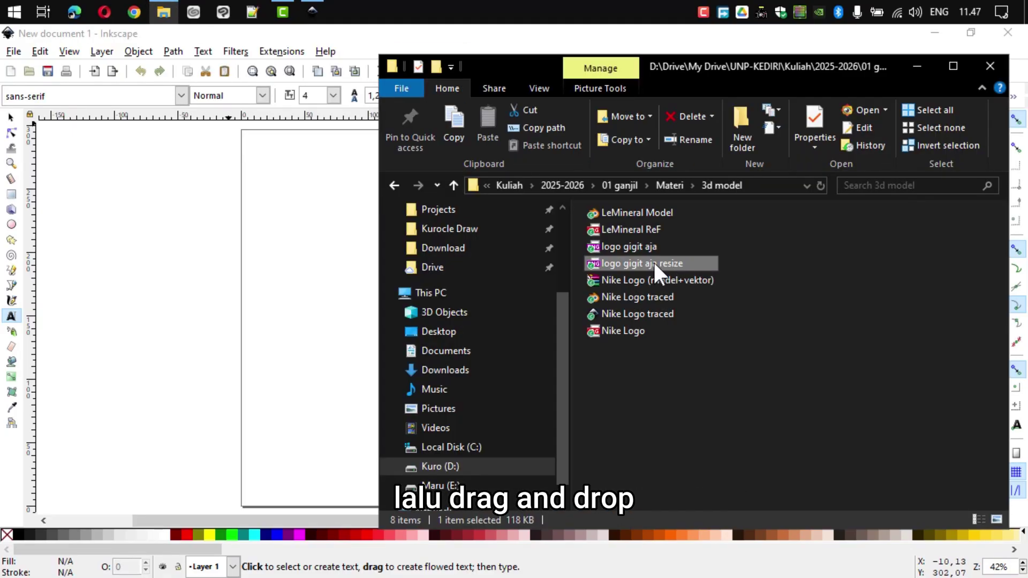
Drop the GIGIT AJA! PNG onto the canvas and embed it
{"action": "left_click_drag", "start_coordinate": [653, 260], "coordinate": [296, 269]}
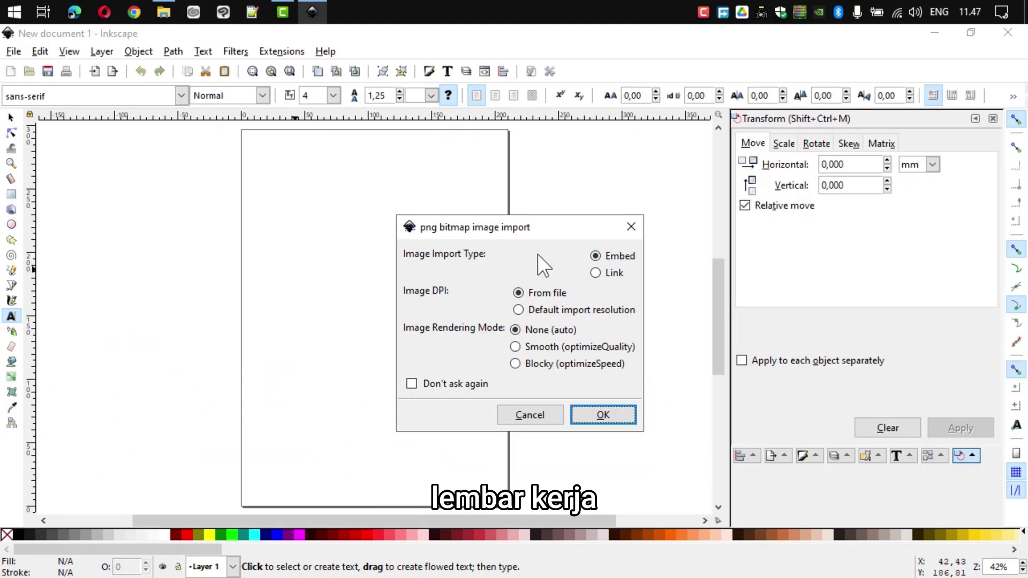
{"action": "left_click_drag", "start_coordinate": [556, 230], "coordinate": [429, 224]}
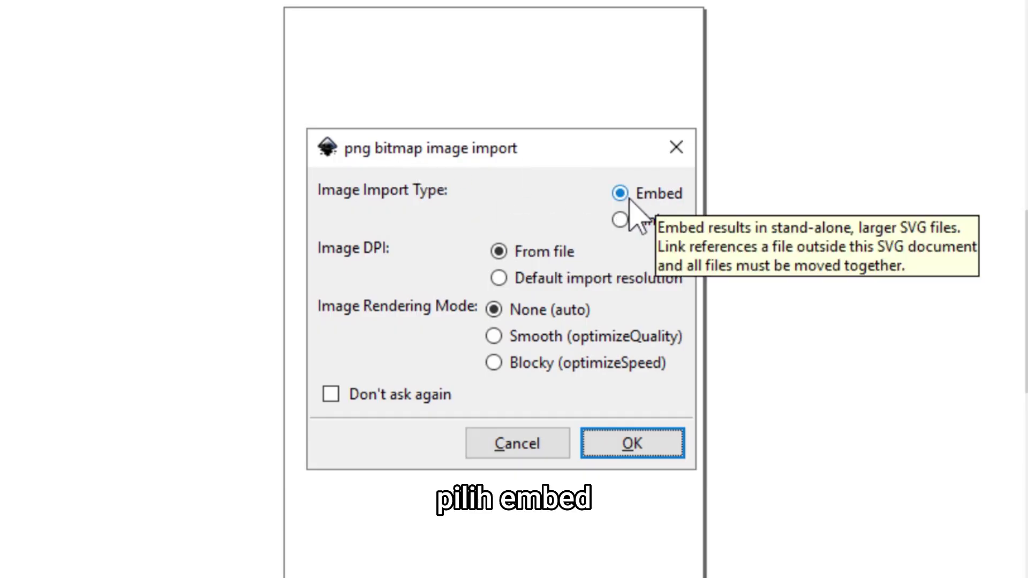
{"action": "left_click", "coordinate": [661, 446]}
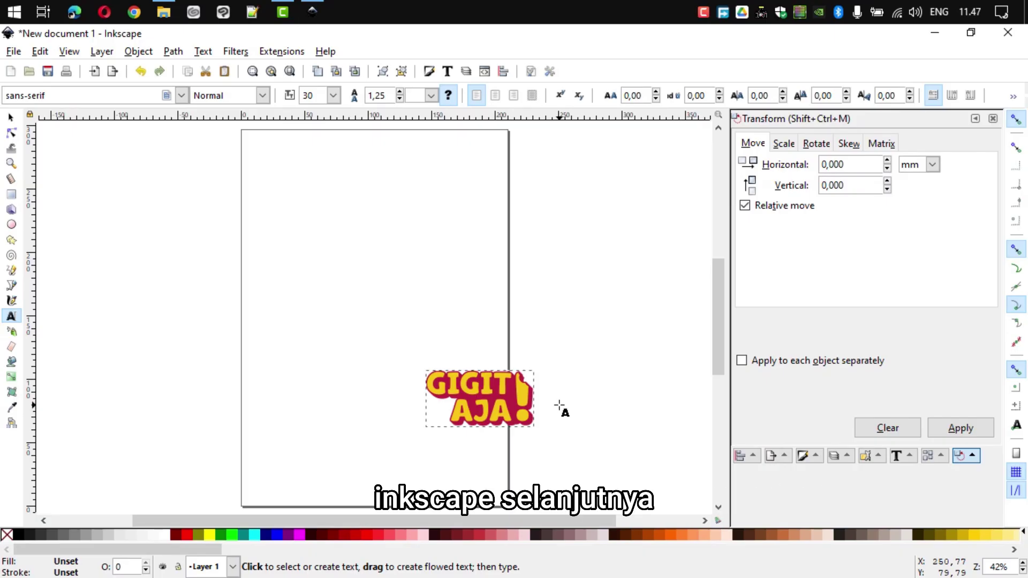
Center the logo image and scale it up proportionally across the page
{"action": "left_click", "coordinate": [11, 117]}
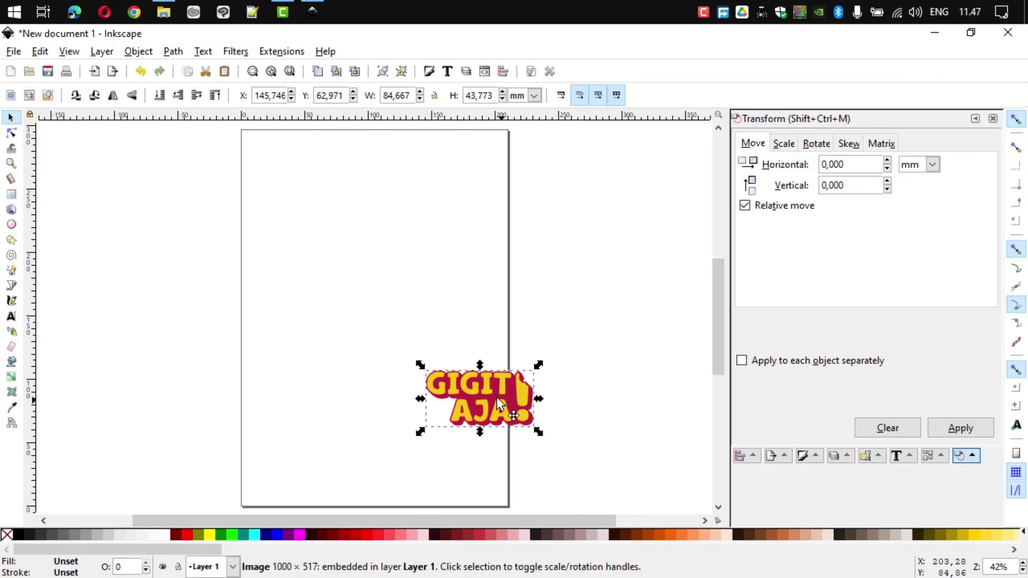
{"action": "left_click_drag", "start_coordinate": [482, 399], "coordinate": [380, 361]}
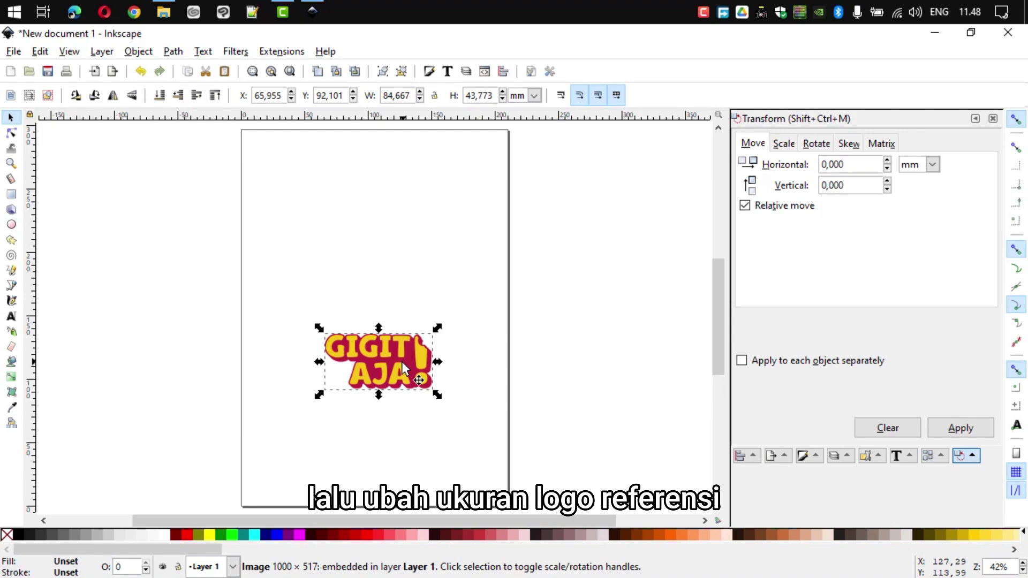
{"action": "left_click_drag", "start_coordinate": [438, 395], "coordinate": [593, 475]}
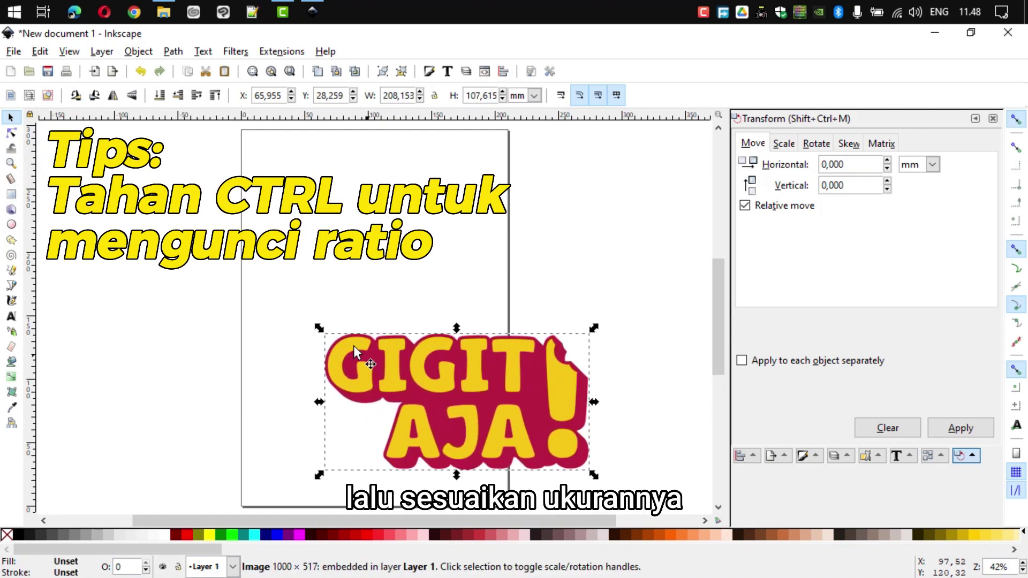
{"action": "left_click_drag", "start_coordinate": [319, 328], "coordinate": [93, 169]}
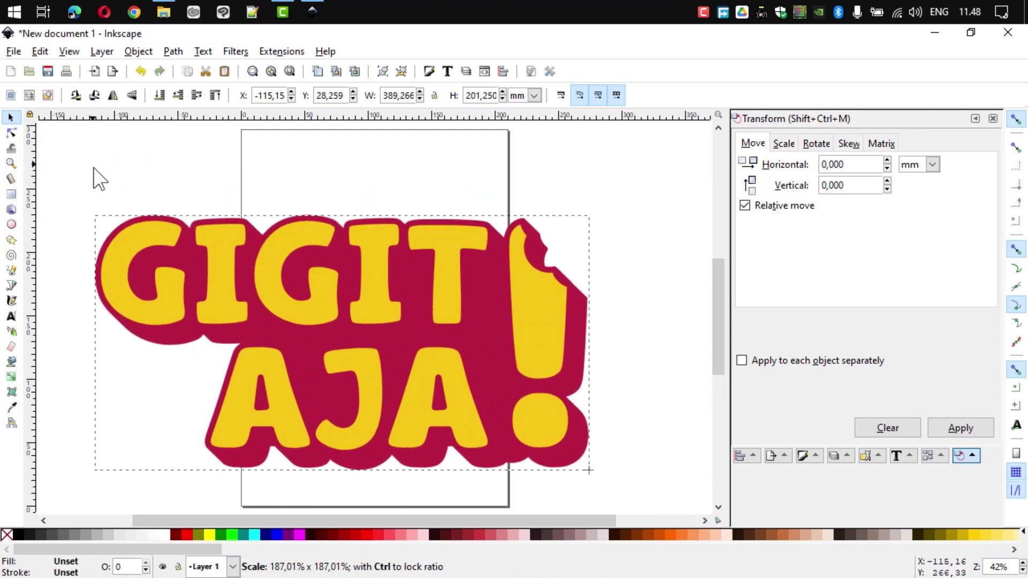
{"action": "mouse_move", "coordinate": [590, 213]}
{"action": "left_mouse_down"}
{"action": "mouse_move", "coordinate": [687, 147]}
{"action": "mouse_move", "coordinate": [682, 153]}
{"action": "left_mouse_up"}
Deselect the logo and pen-trace a closed straight-edged outline around the first G
{"action": "left_click", "coordinate": [611, 142]}
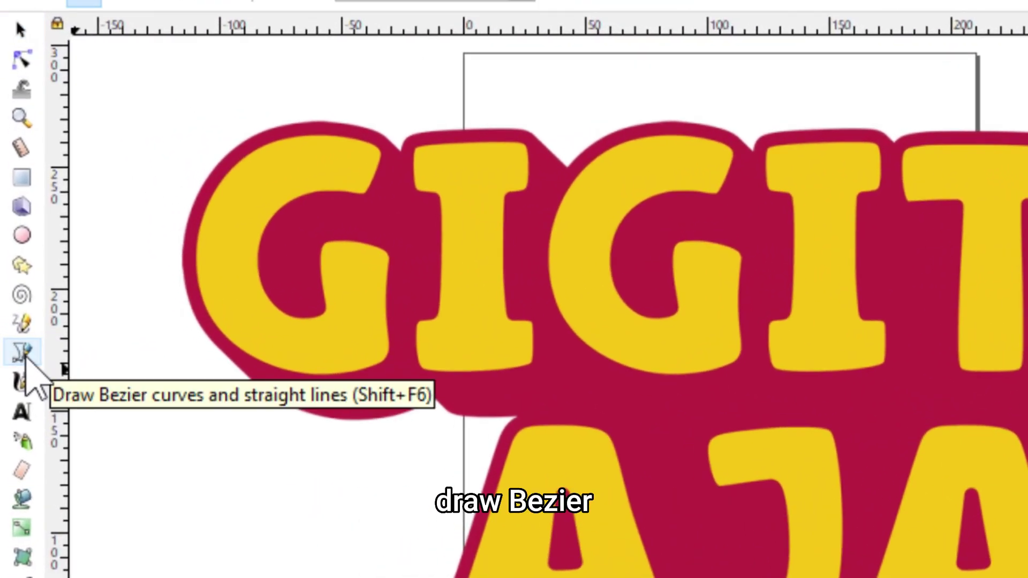
{"action": "left_click", "coordinate": [24, 353]}
{"action": "left_click", "coordinate": [375, 146]}
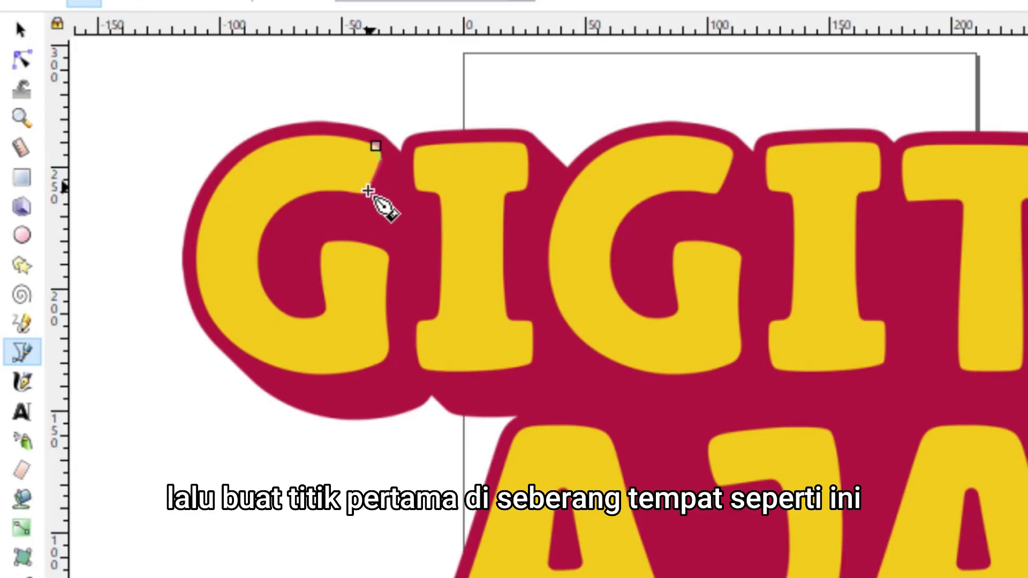
{"action": "left_click", "coordinate": [282, 205]}
{"action": "left_click", "coordinate": [276, 309]}
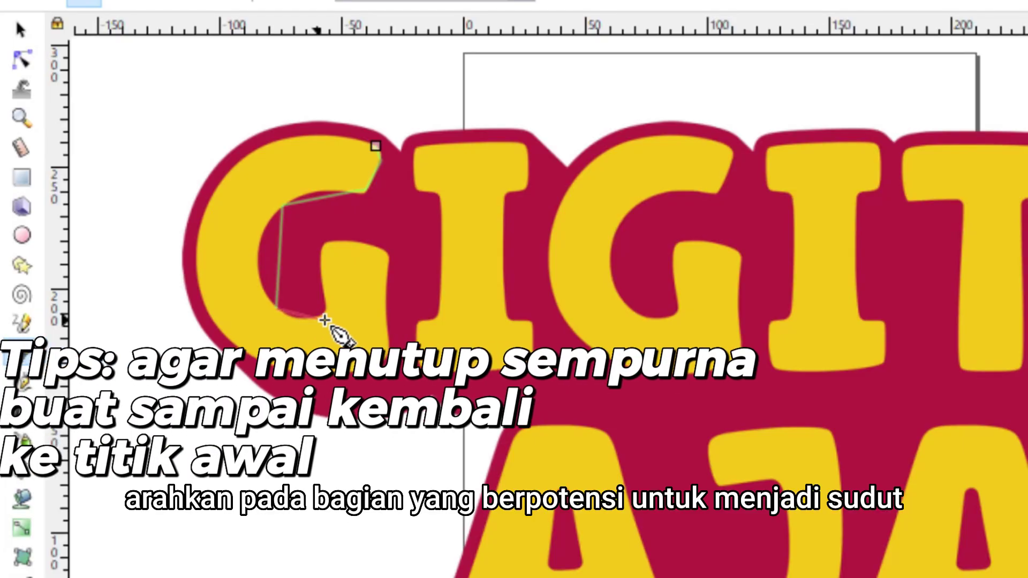
{"action": "left_click", "coordinate": [325, 312]}
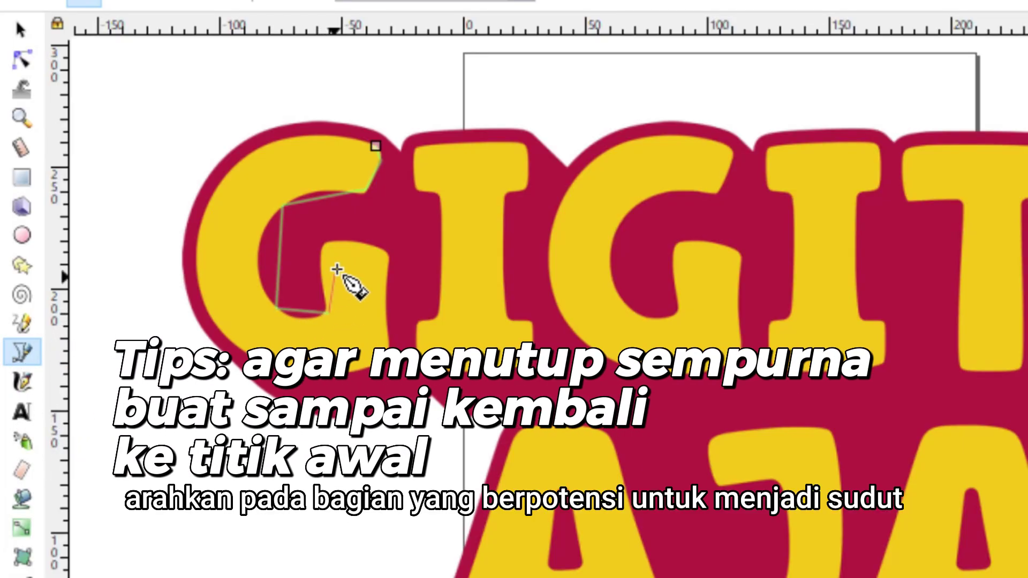
{"action": "left_click", "coordinate": [329, 242]}
{"action": "left_click", "coordinate": [385, 249]}
{"action": "left_click", "coordinate": [386, 366]}
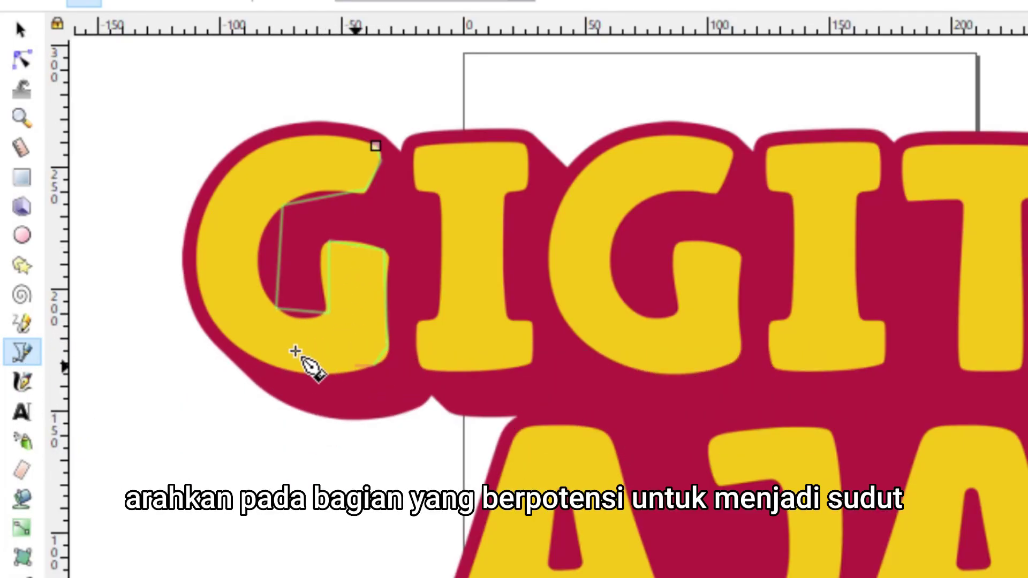
{"action": "left_click", "coordinate": [195, 278]}
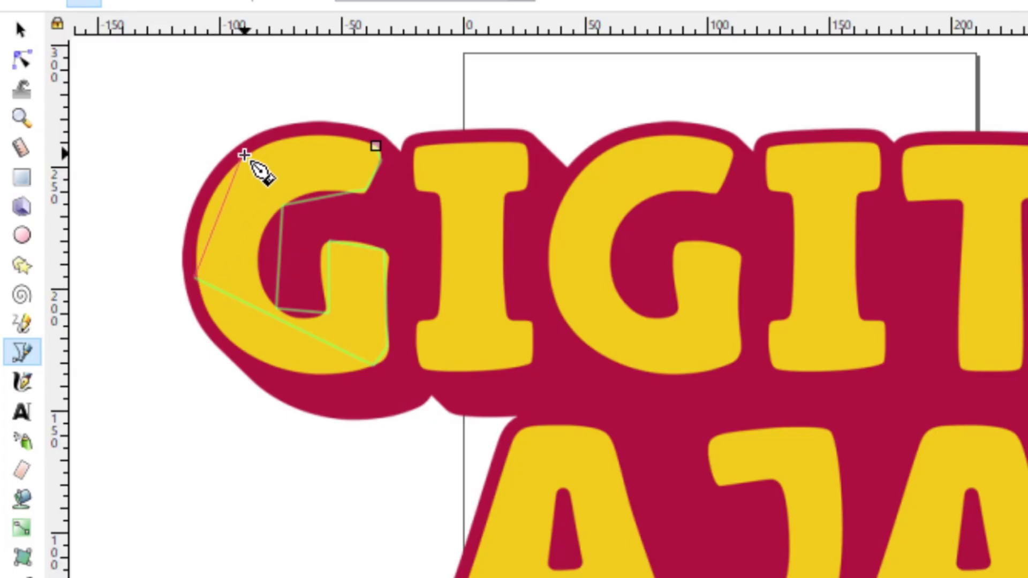
{"action": "left_click", "coordinate": [245, 156]}
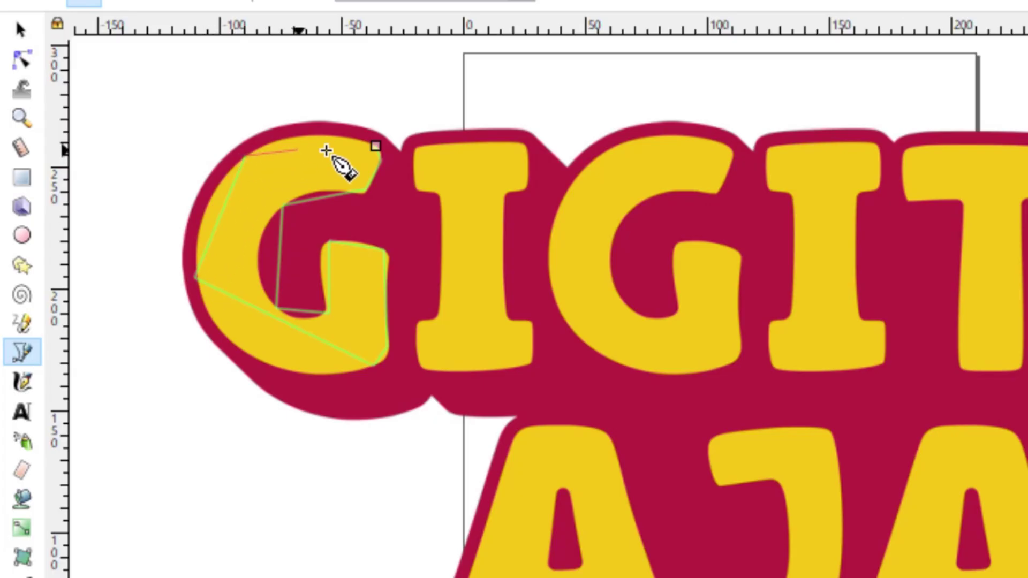
{"action": "left_click", "coordinate": [374, 144]}
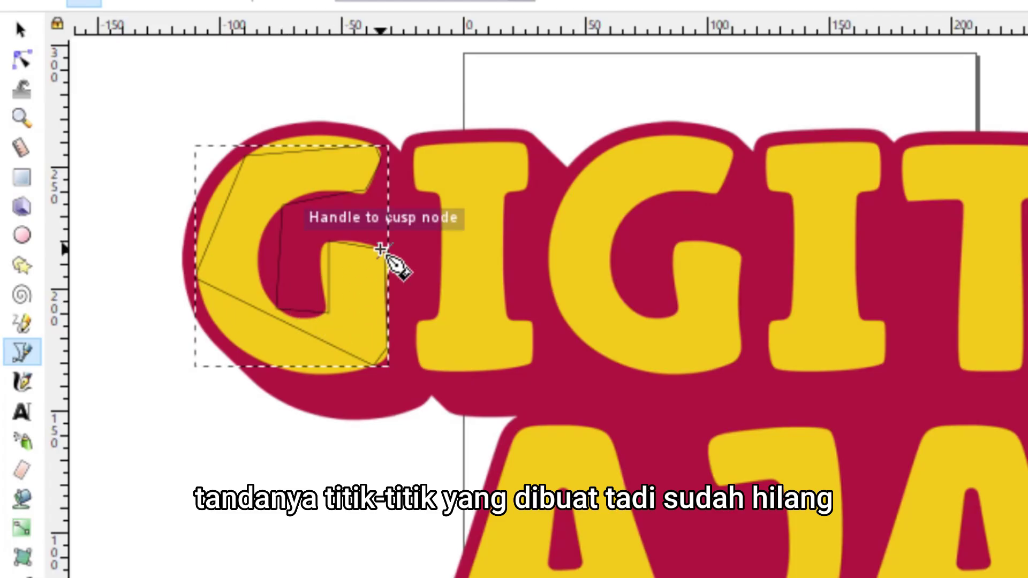
Curve the G outline's top and inner edges and make the inner bottom-right node smooth
{"action": "left_click", "coordinate": [22, 59]}
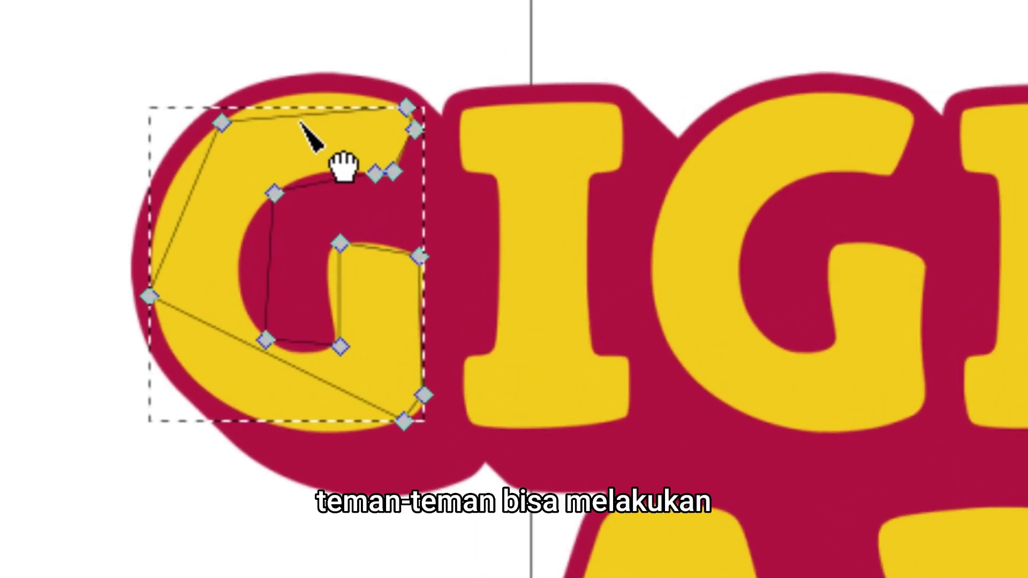
{"action": "left_click_drag", "start_coordinate": [345, 143], "coordinate": [345, 142]}
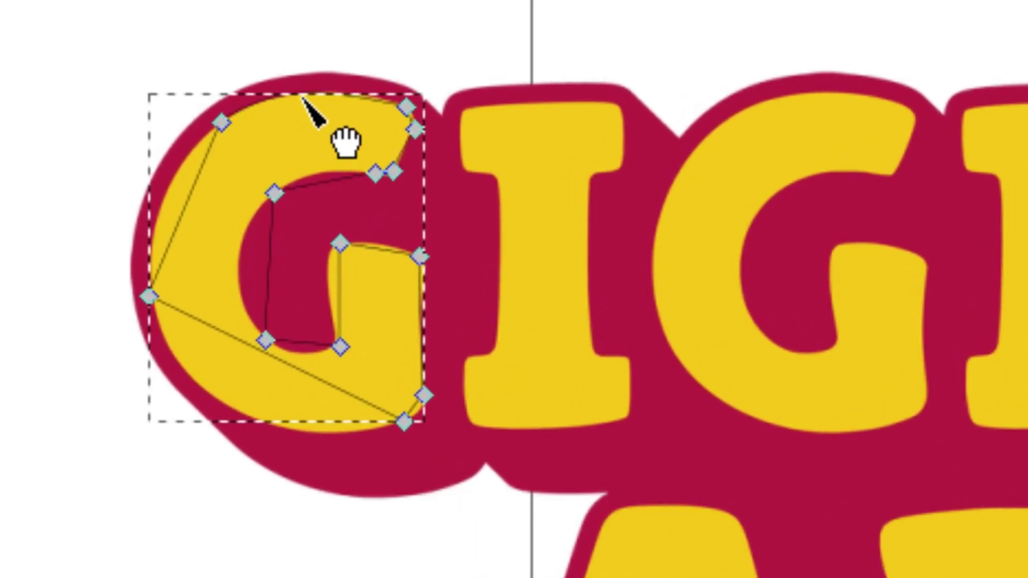
{"action": "left_click", "coordinate": [405, 106]}
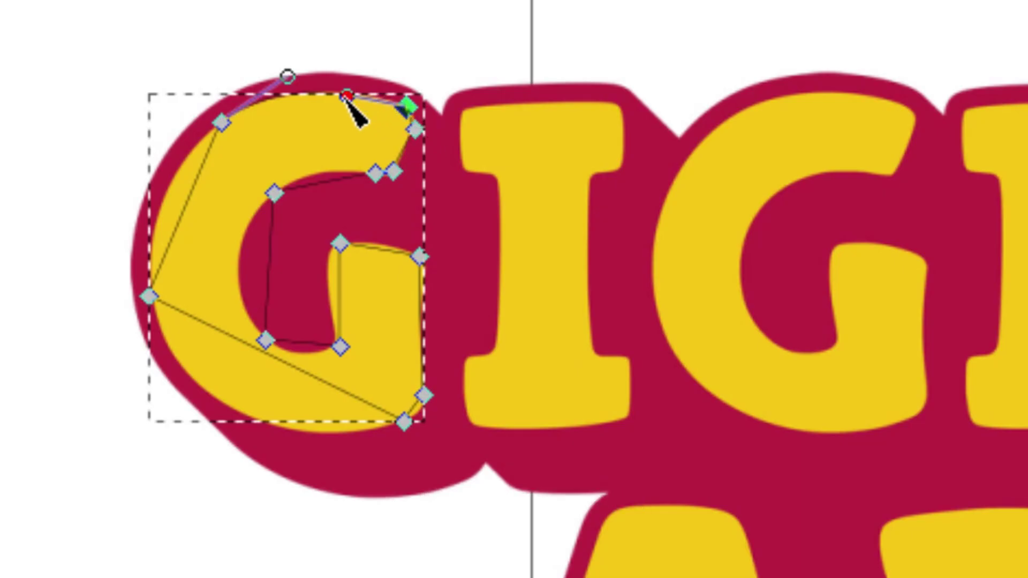
{"action": "left_click_drag", "start_coordinate": [347, 96], "coordinate": [359, 92]}
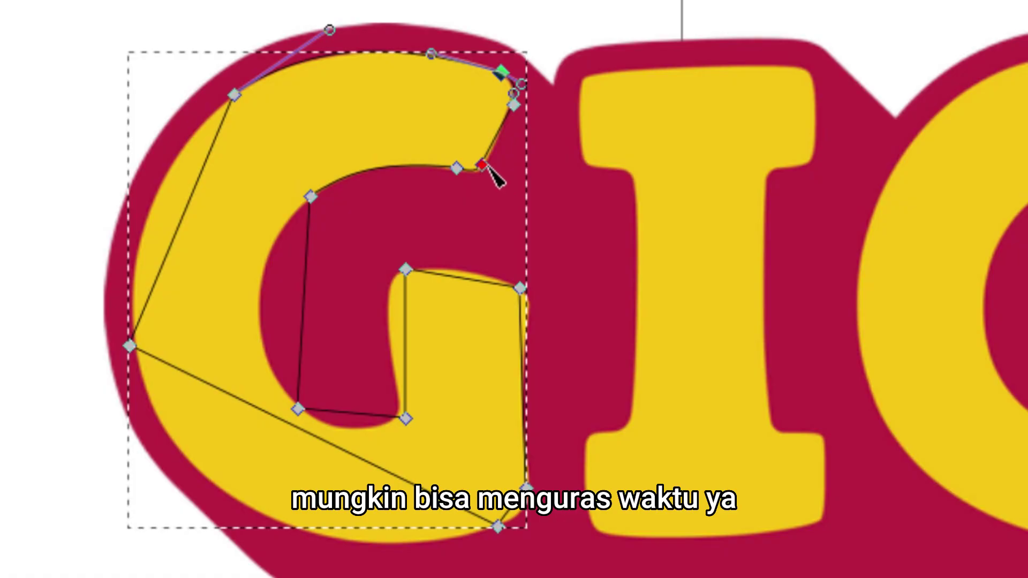
{"action": "left_click", "coordinate": [485, 166]}
{"action": "left_click_drag", "start_coordinate": [303, 291], "coordinate": [261, 294]}
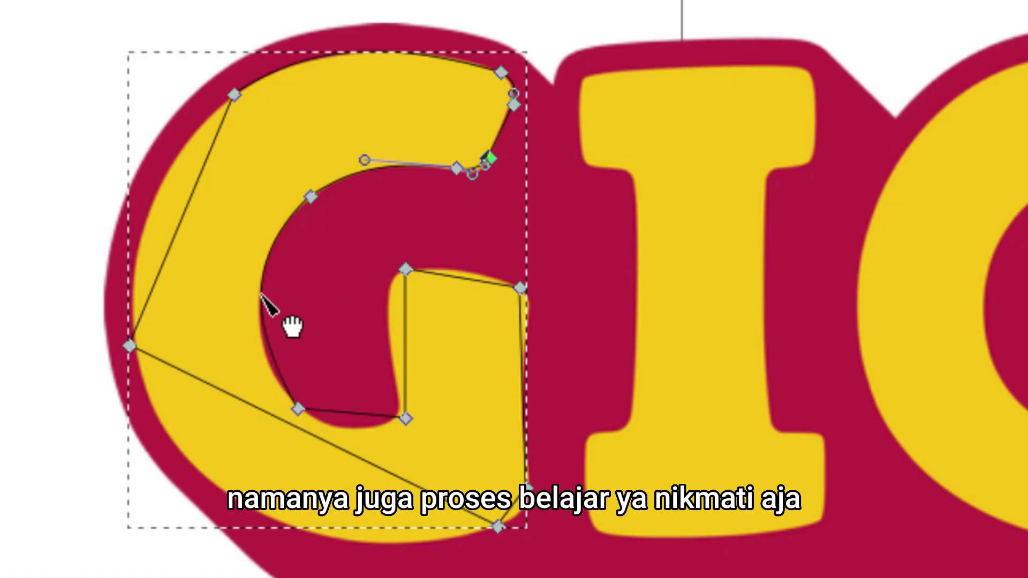
{"action": "left_click_drag", "start_coordinate": [405, 310], "coordinate": [388, 309]}
{"action": "left_click_drag", "start_coordinate": [341, 413], "coordinate": [338, 424]}
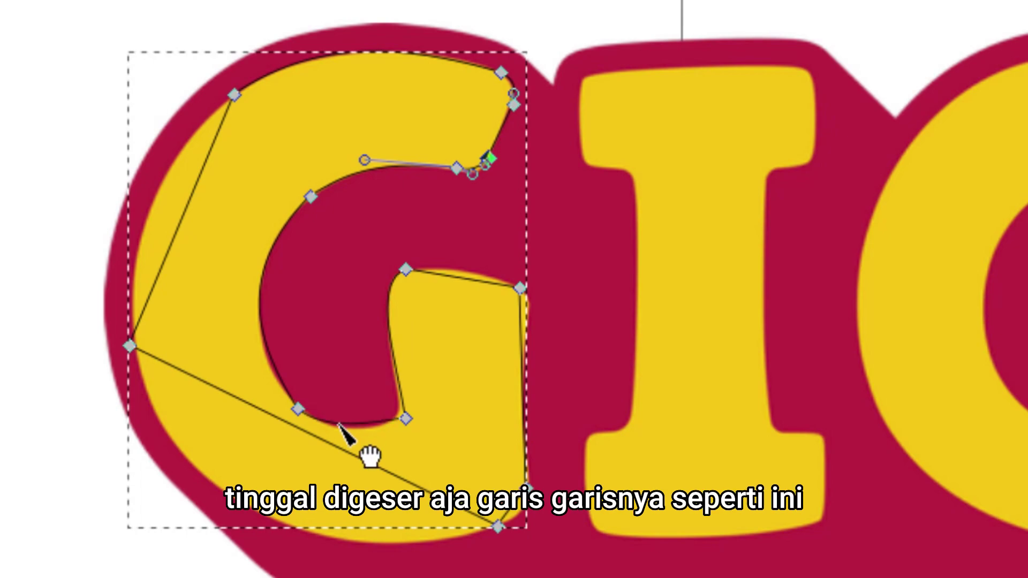
{"action": "left_click", "coordinate": [403, 417]}
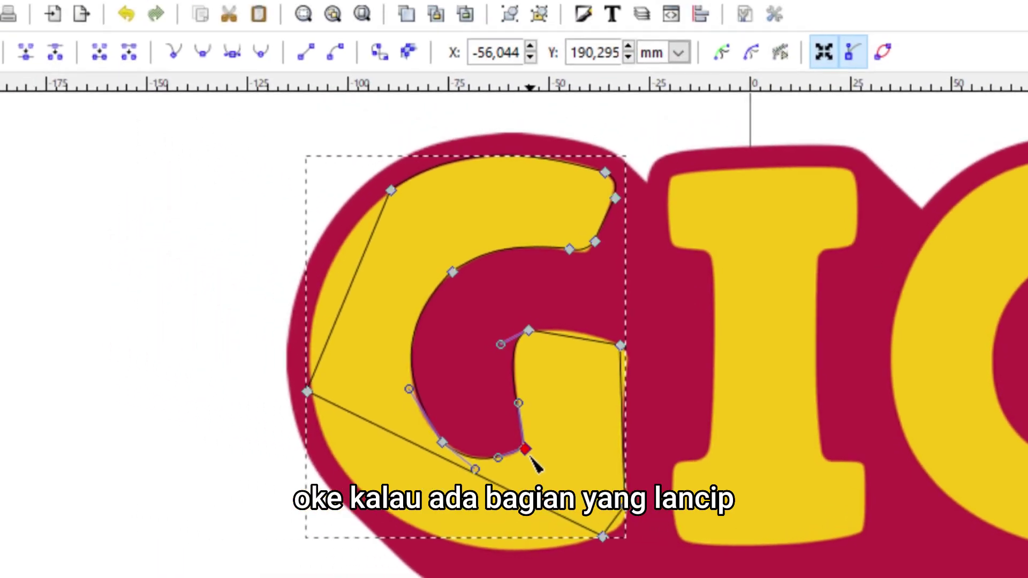
{"action": "left_click", "coordinate": [214, 60]}
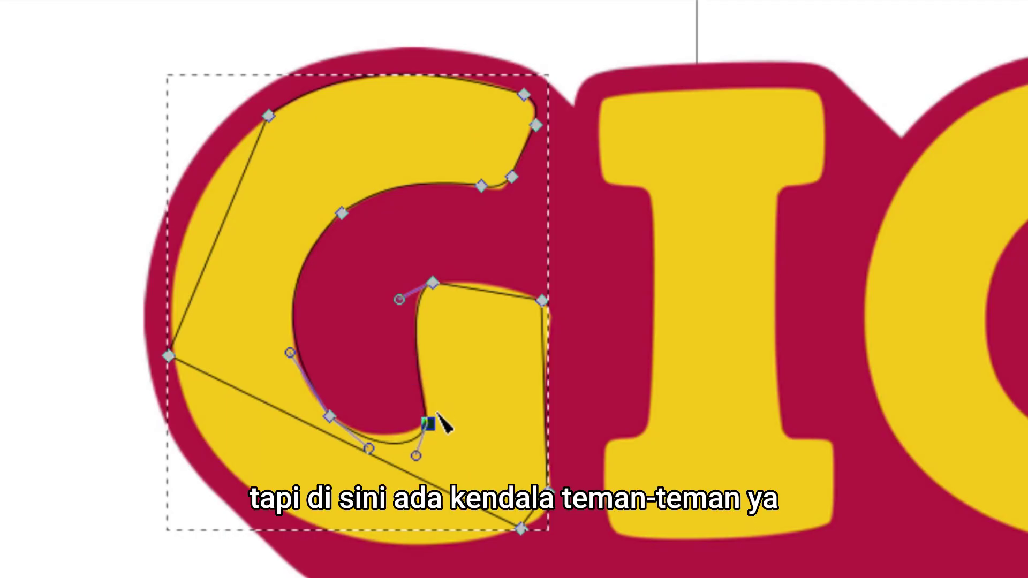
With snapping off, curve the inner lower hook, left side and bottom to fit the G
{"action": "mouse_move", "coordinate": [429, 423]}
{"action": "left_mouse_down"}
{"action": "mouse_move", "coordinate": [466, 386]}
{"action": "mouse_move", "coordinate": [451, 399]}
{"action": "left_mouse_up"}
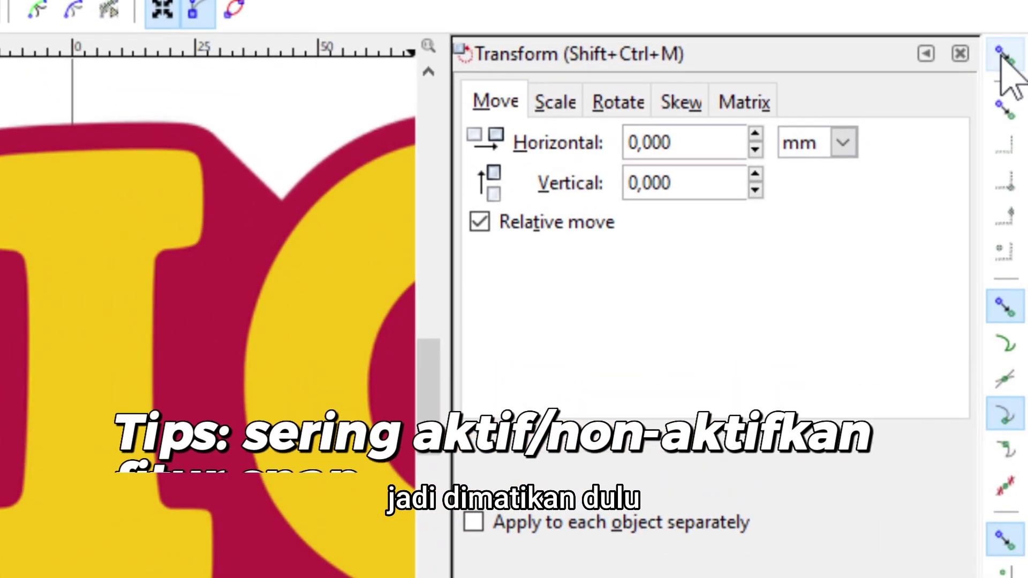
{"action": "left_click", "coordinate": [1003, 65]}
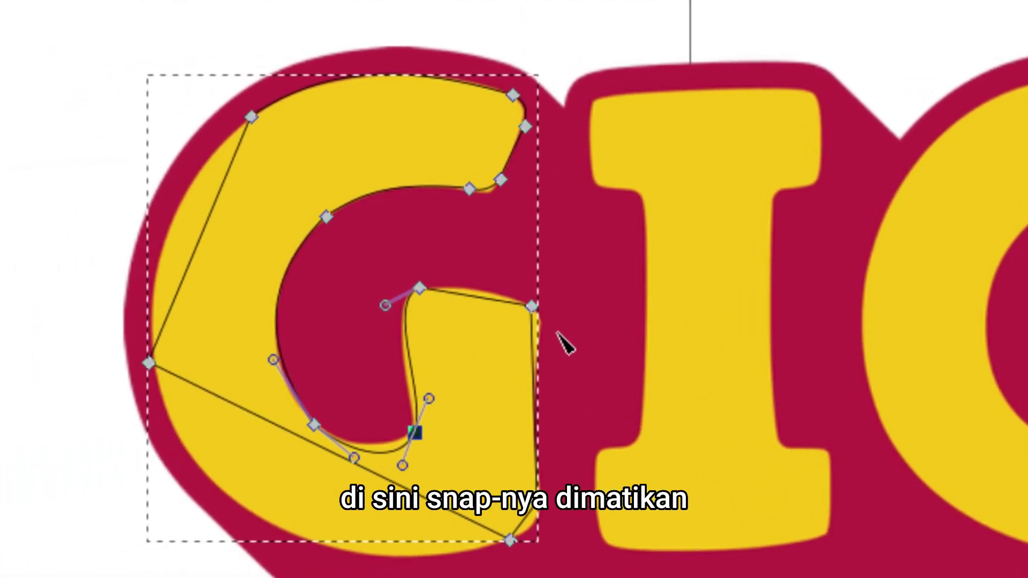
{"action": "left_click_drag", "start_coordinate": [428, 398], "coordinate": [426, 408]}
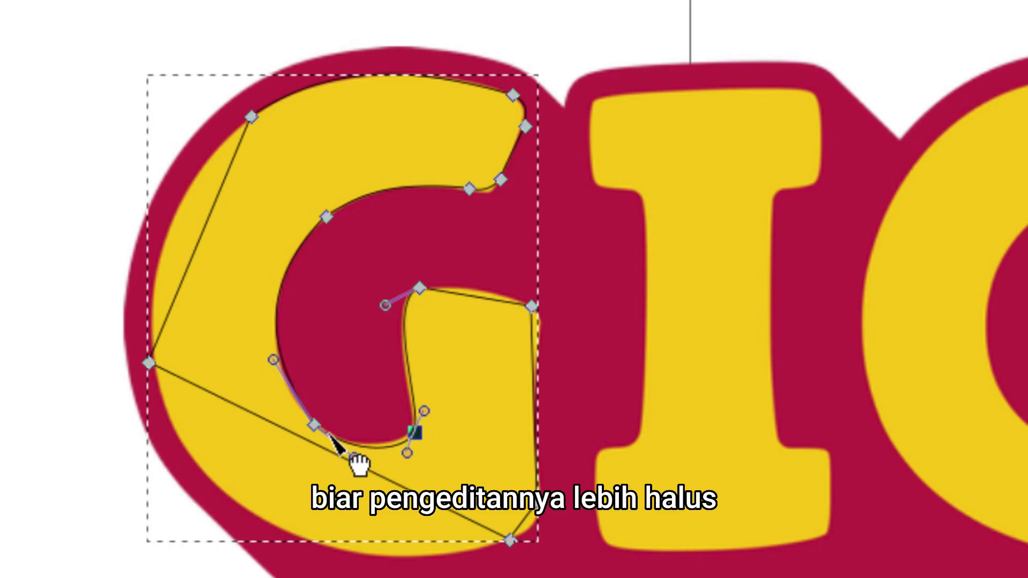
{"action": "left_click_drag", "start_coordinate": [328, 435], "coordinate": [347, 456]}
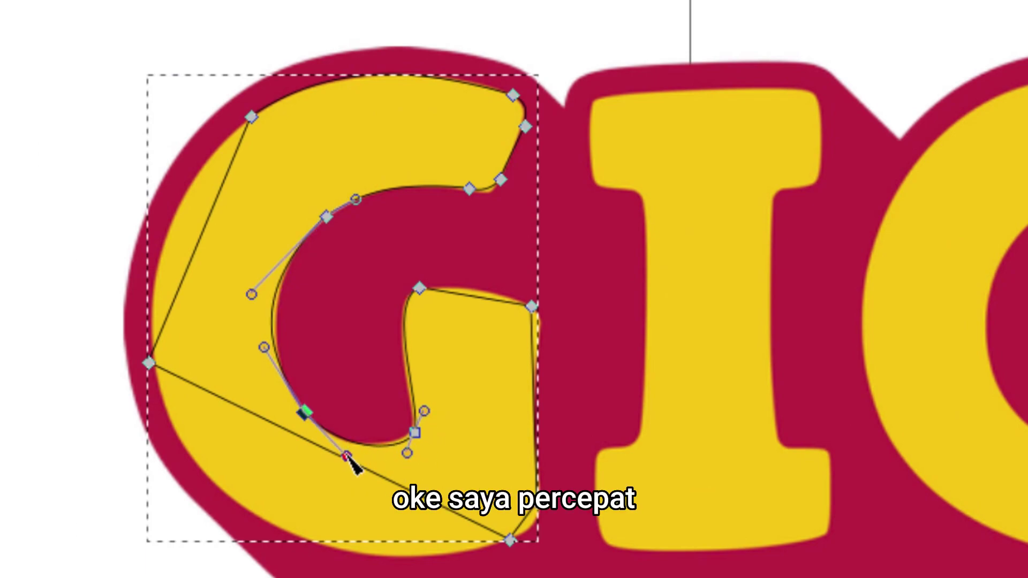
{"action": "left_click", "coordinate": [150, 363]}
{"action": "left_click_drag", "start_coordinate": [150, 363], "coordinate": [229, 555]}
{"action": "left_click_drag", "start_coordinate": [125, 280], "coordinate": [131, 236]}
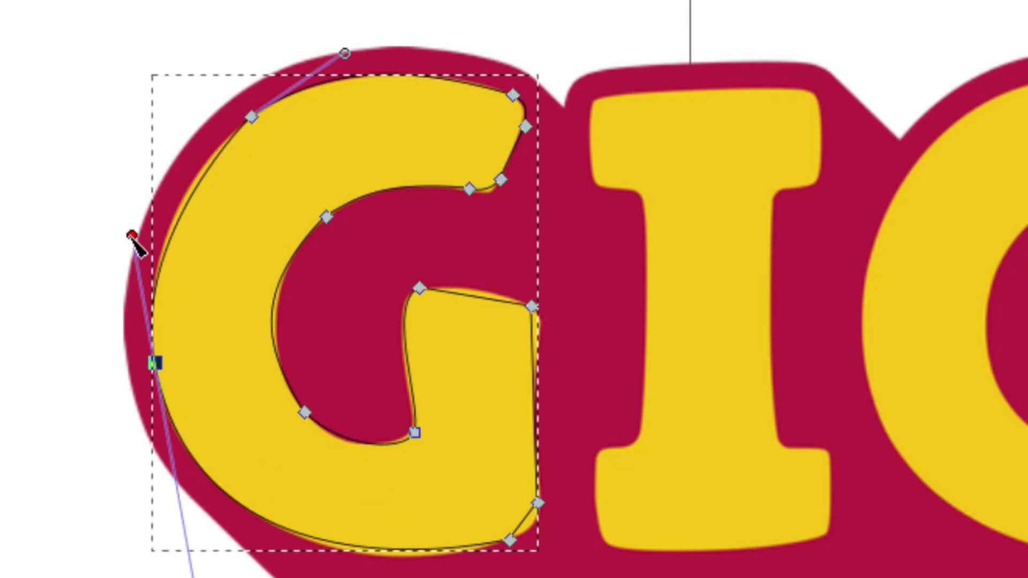
{"action": "left_click_drag", "start_coordinate": [511, 543], "coordinate": [420, 562]}
{"action": "left_click_drag", "start_coordinate": [218, 223], "coordinate": [213, 223]}
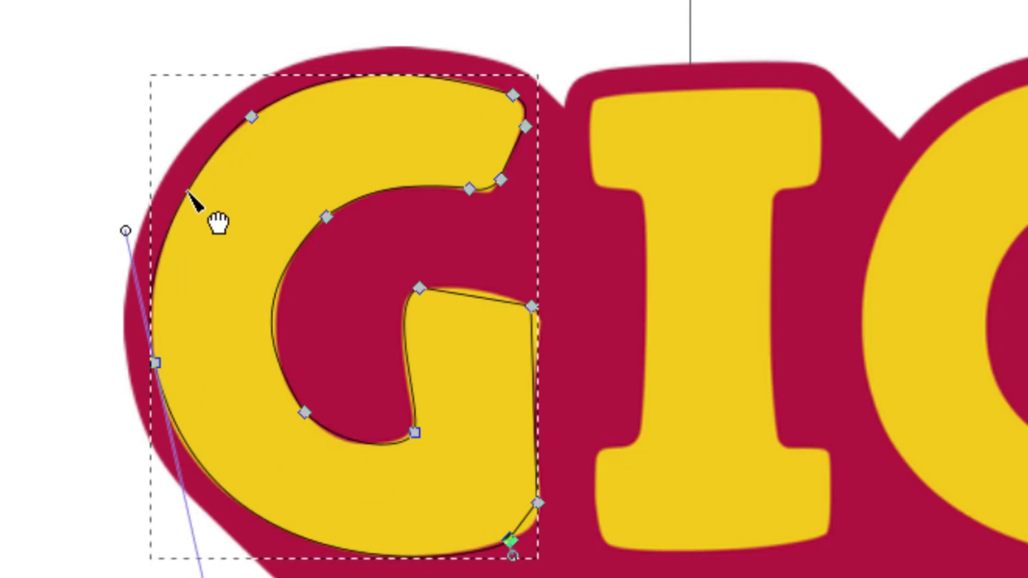
Refine the top-left corner curve and the edge below the G's inner right corner
{"action": "left_click", "coordinate": [250, 116]}
{"action": "left_click_drag", "start_coordinate": [353, 53], "coordinate": [348, 50]}
{"action": "left_click_drag", "start_coordinate": [250, 115], "coordinate": [199, 169]}
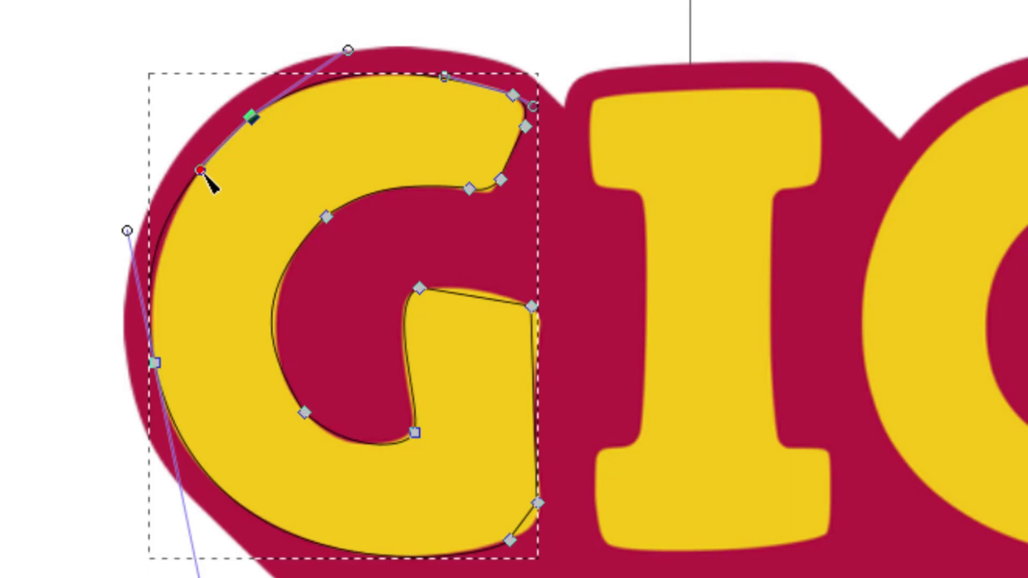
{"action": "left_click_drag", "start_coordinate": [127, 230], "coordinate": [138, 234]}
{"action": "left_click_drag", "start_coordinate": [199, 170], "coordinate": [199, 156]}
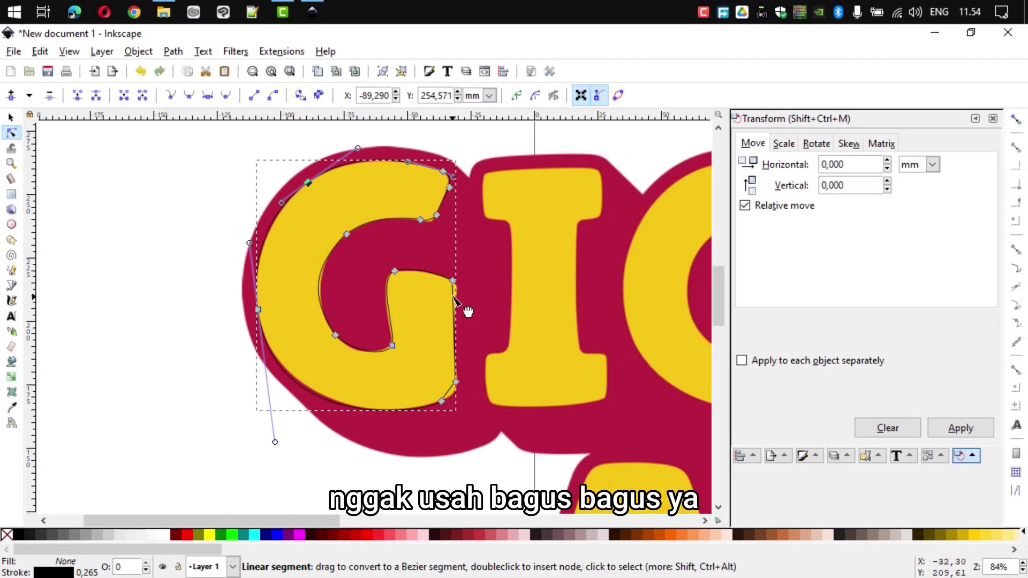
{"action": "left_click", "coordinate": [453, 282]}
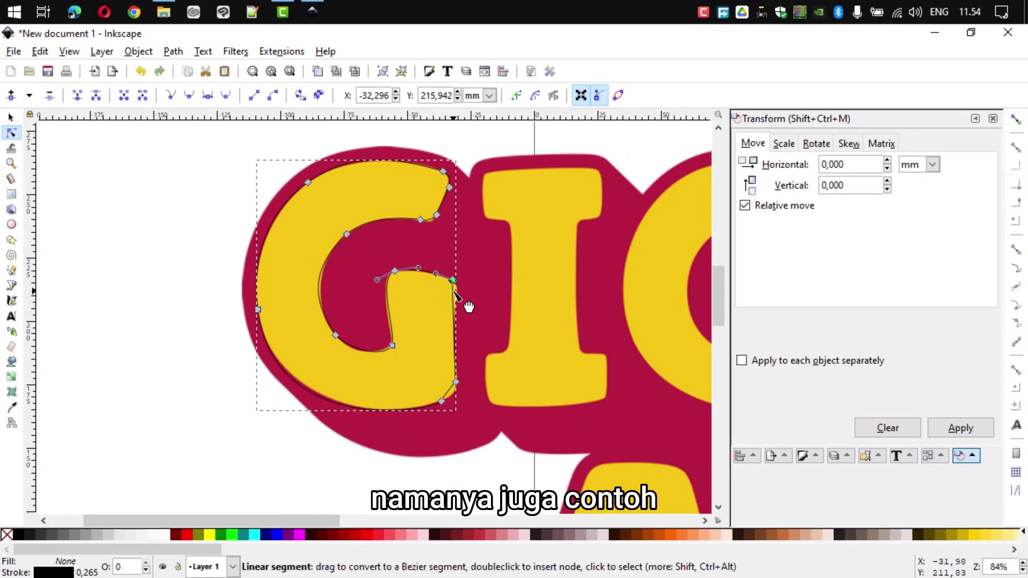
{"action": "mouse_move", "coordinate": [456, 308]}
{"action": "left_mouse_down"}
{"action": "mouse_move", "coordinate": [474, 321]}
{"action": "mouse_move", "coordinate": [466, 296]}
{"action": "left_mouse_up"}
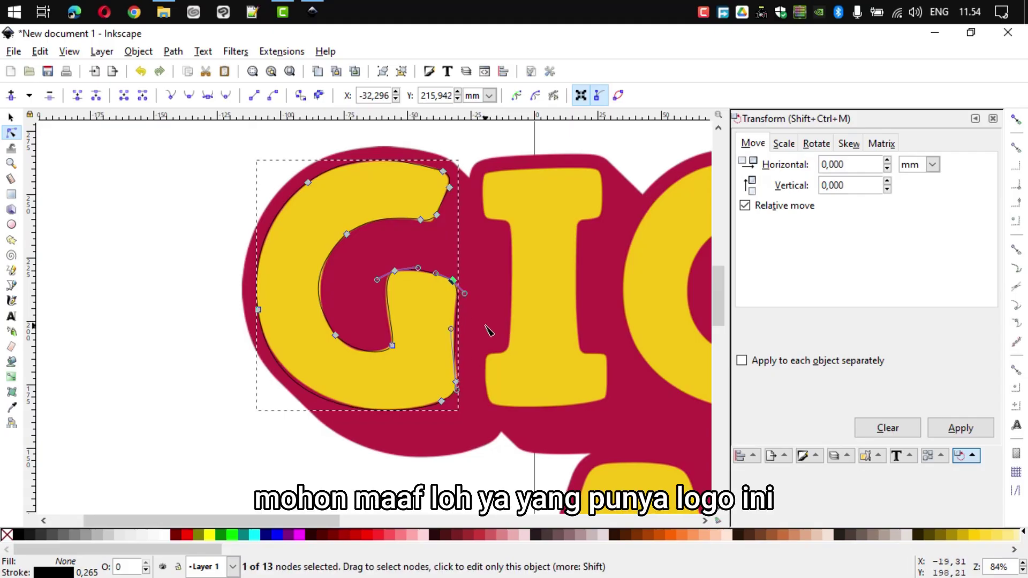
{"action": "scroll", "coordinate": [496, 323], "scroll_direction": "down", "scroll_amount": 1}
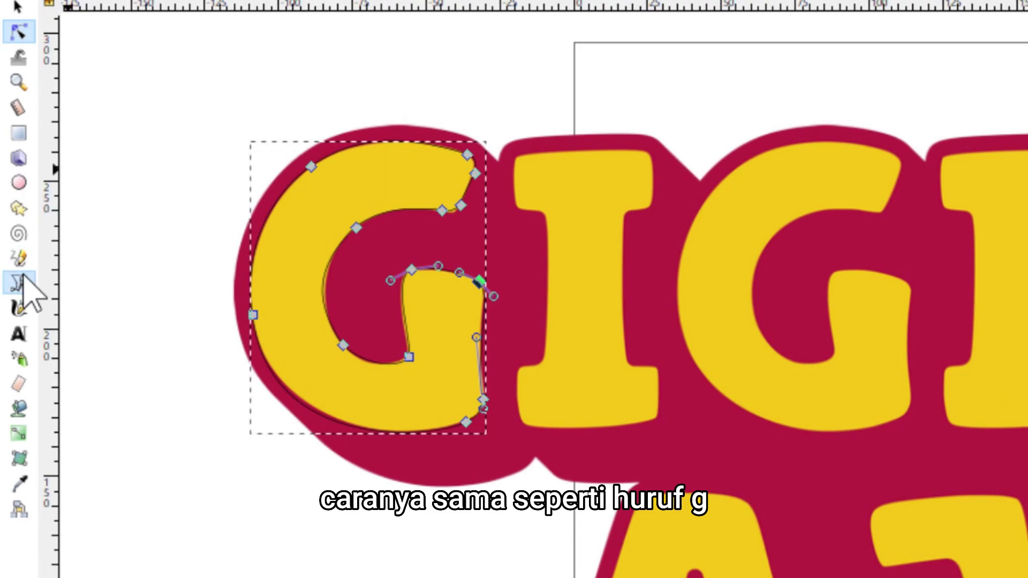
Pen-trace a closed four-corner outline around the first I
{"action": "left_click", "coordinate": [19, 282]}
{"action": "left_click", "coordinate": [516, 156]}
{"action": "left_click", "coordinate": [645, 154]}
{"action": "left_click", "coordinate": [656, 423]}
{"action": "left_click", "coordinate": [519, 369]}
{"action": "left_click", "coordinate": [517, 156]}
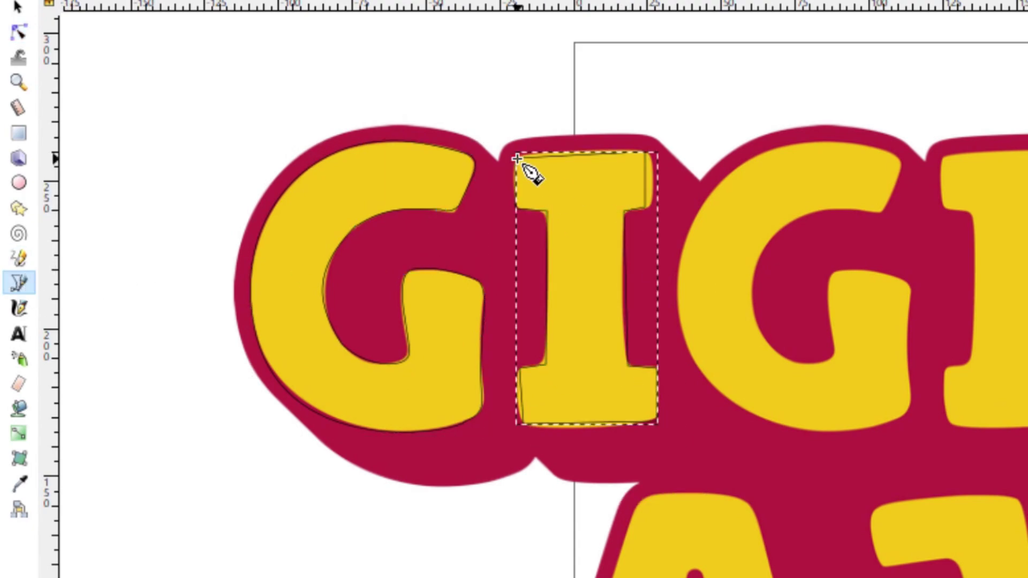
Smooth the I's nodes, then restore sharp corners and straighten its sides and bottom
{"action": "left_click", "coordinate": [19, 32]}
{"action": "key", "text": "ctrl+a"}
{"action": "key", "text": "shift+s"}
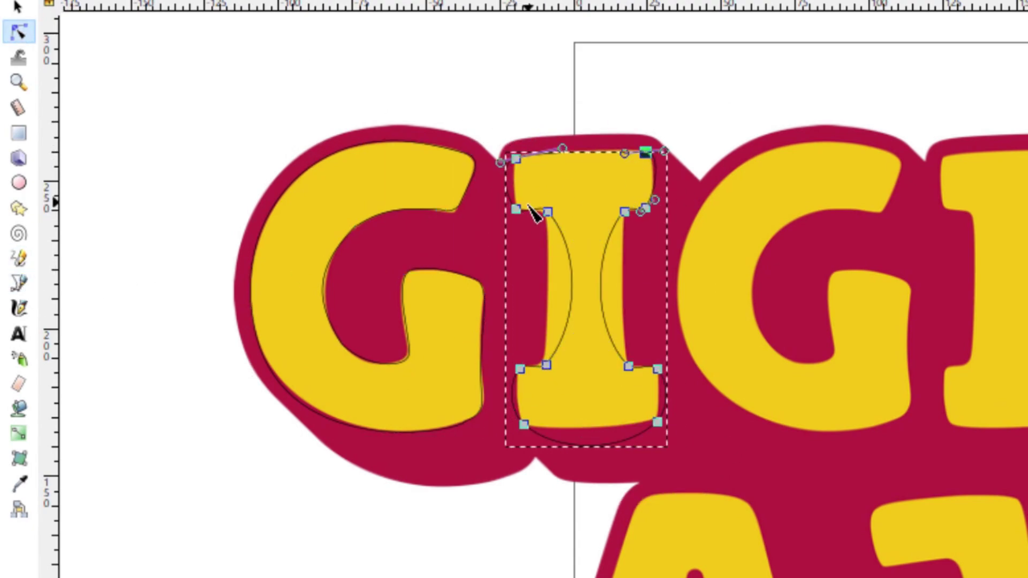
{"action": "left_click_drag", "start_coordinate": [525, 162], "coordinate": [649, 390]}
{"action": "key", "text": "shift+c"}
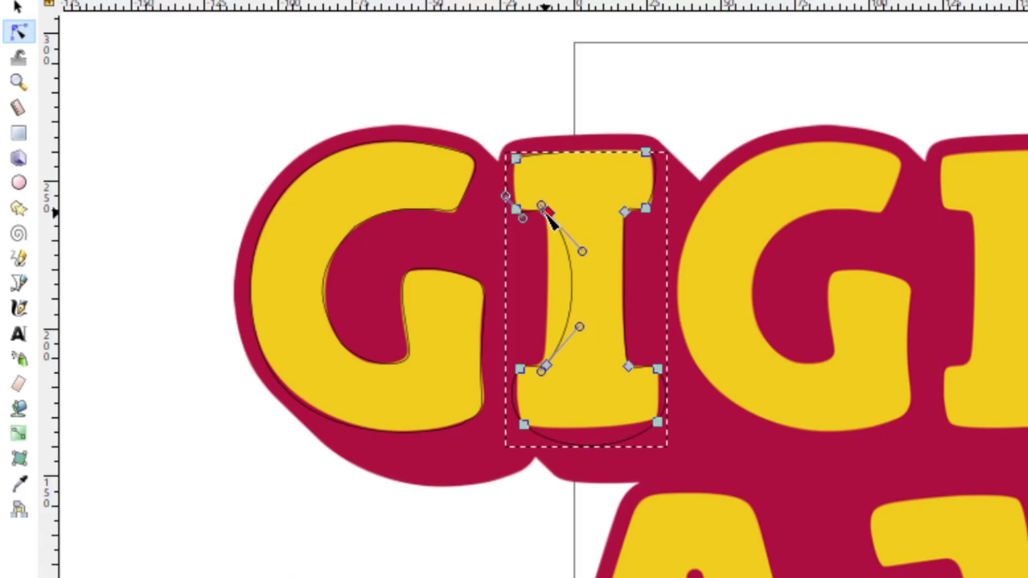
{"action": "key", "text": "shift+l"}
{"action": "left_click", "coordinate": [614, 443]}
{"action": "key", "text": "shift+l"}
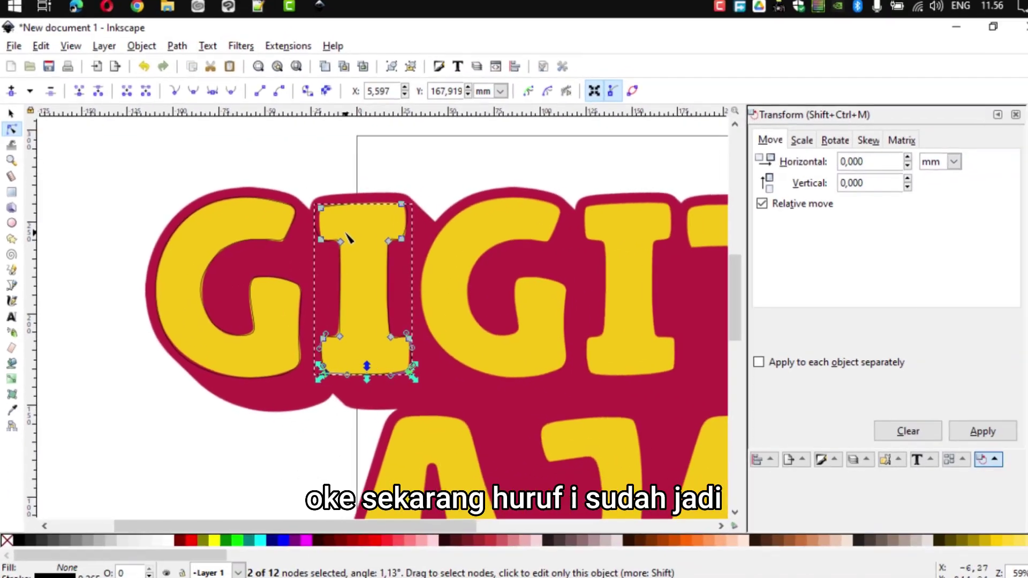
Copy the traced G and I and paste the copy over the second GI
{"action": "left_click", "coordinate": [11, 117]}
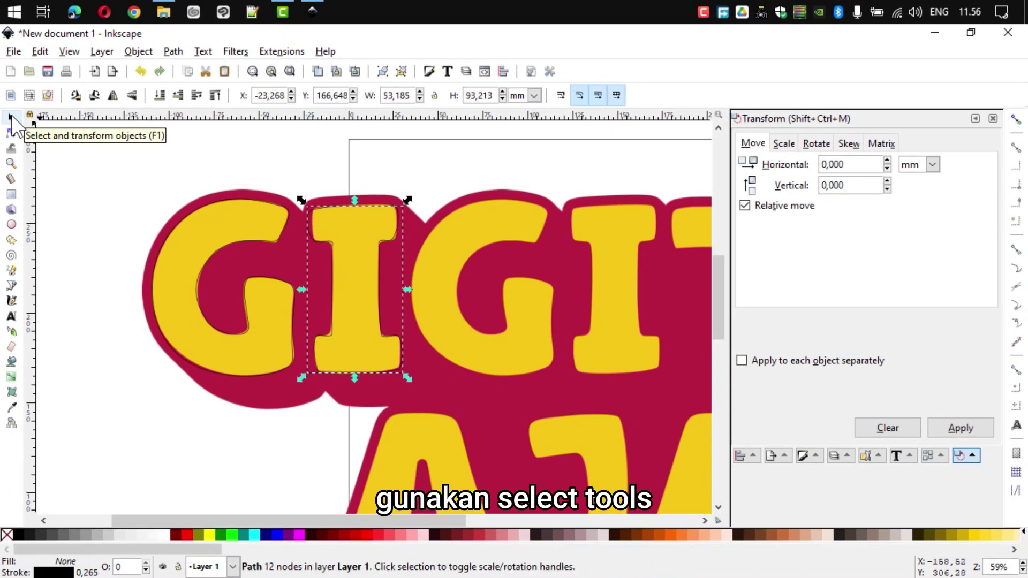
{"action": "left_click", "coordinate": [272, 242]}
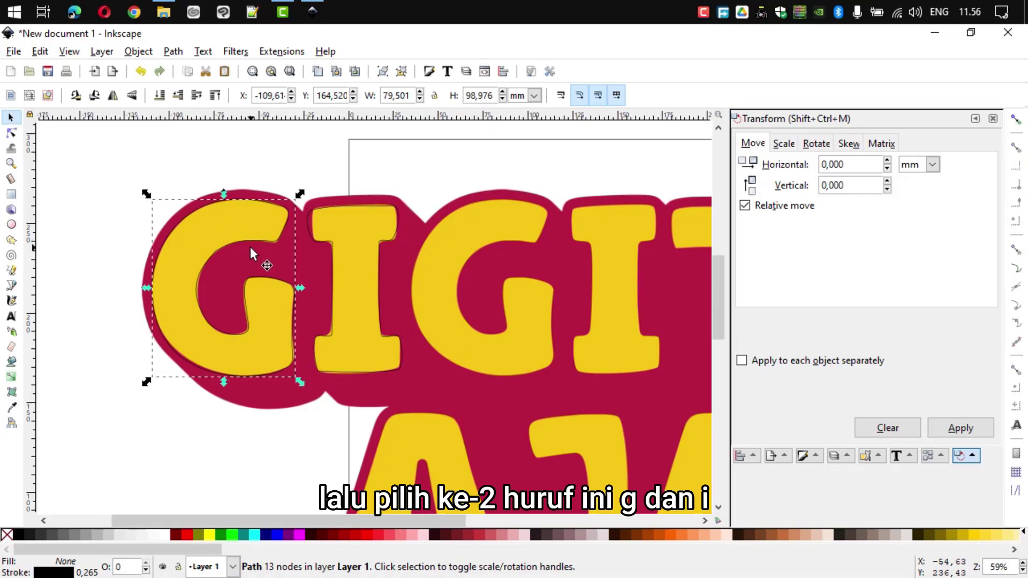
{"action": "left_click", "coordinate": [314, 243], "text": "shift"}
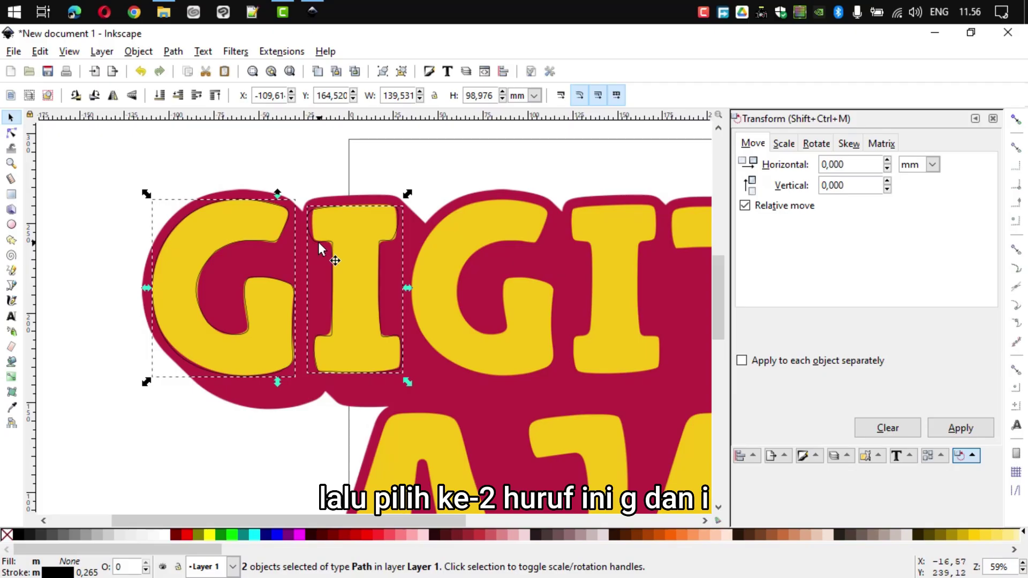
{"action": "right_click", "coordinate": [319, 248]}
{"action": "left_click", "coordinate": [368, 309]}
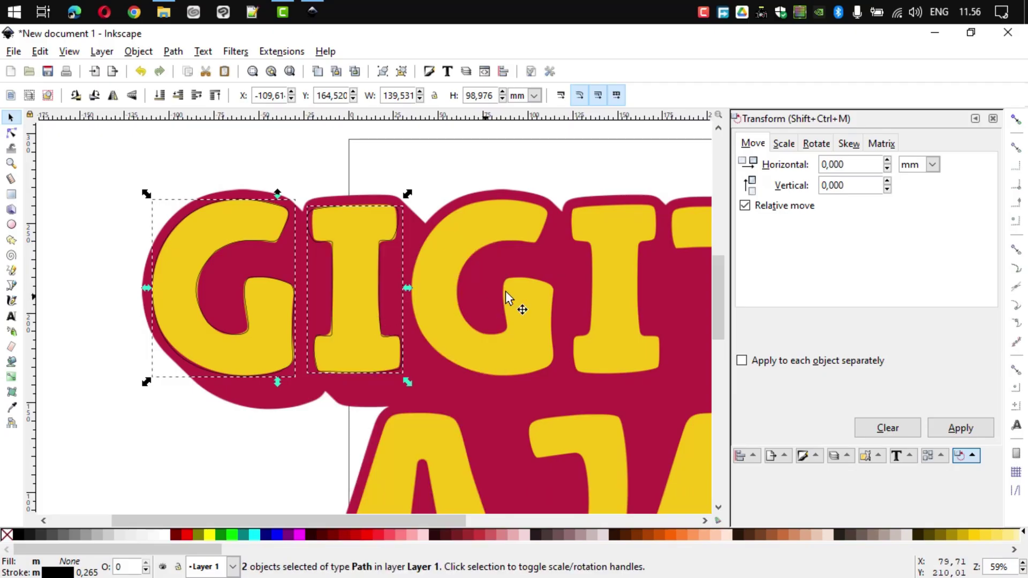
{"action": "right_click", "coordinate": [573, 289]}
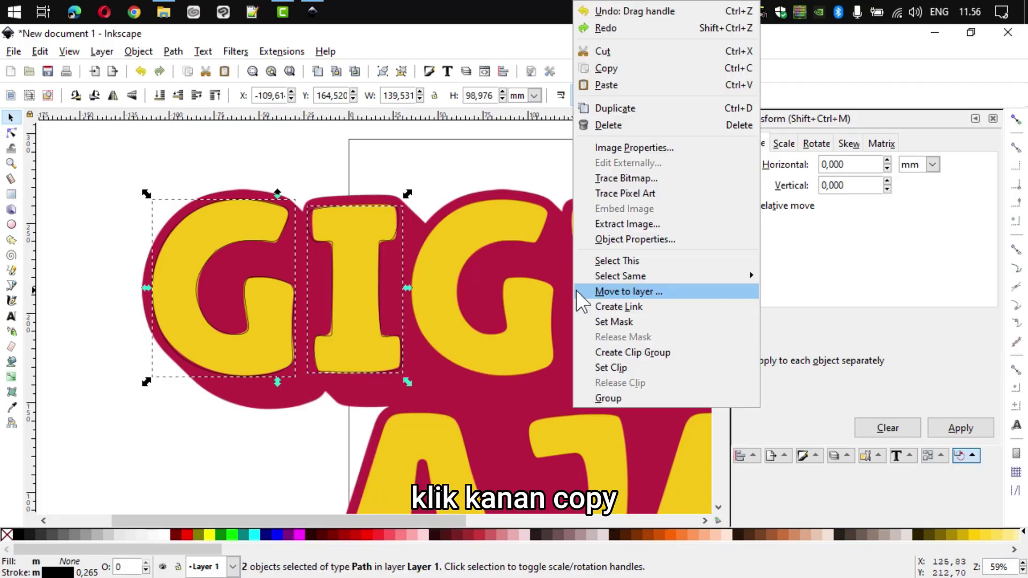
{"action": "left_click", "coordinate": [621, 82]}
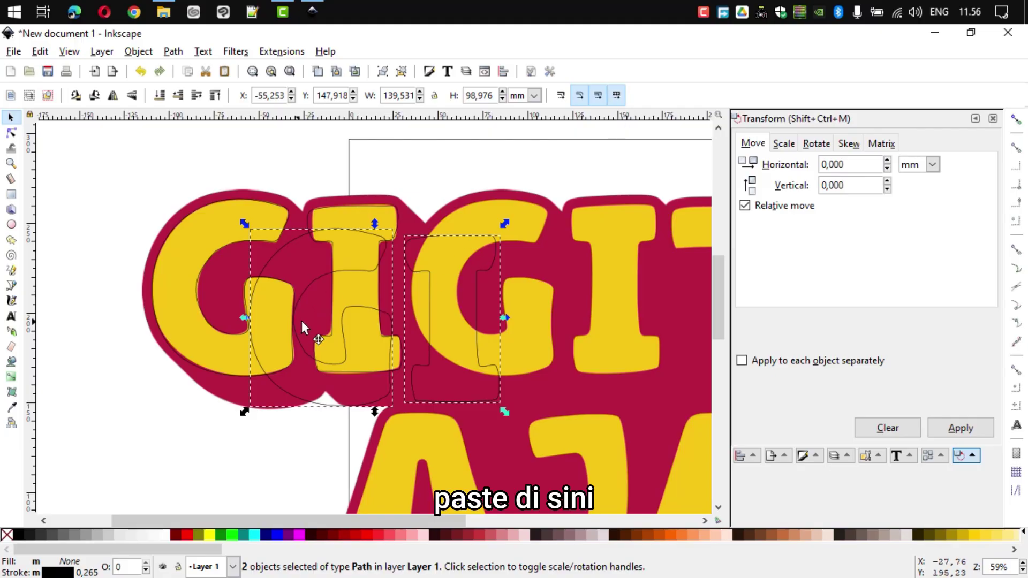
{"action": "left_click_drag", "start_coordinate": [301, 320], "coordinate": [462, 290]}
{"action": "scroll", "coordinate": [575, 324], "scroll_direction": "right", "scroll_amount": 10}
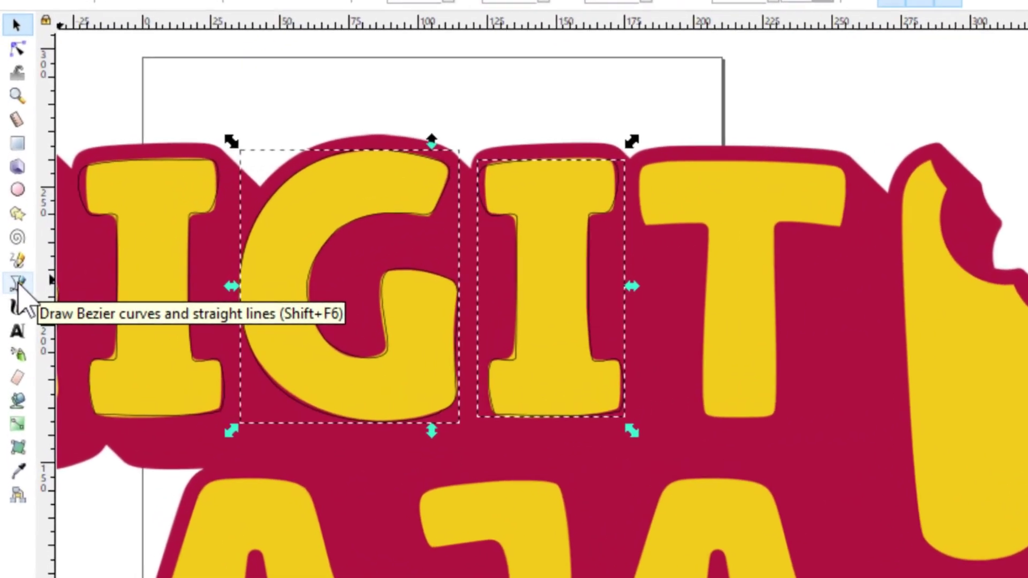
Pen-trace a closed eight-corner outline around the T
{"action": "left_click", "coordinate": [18, 284]}
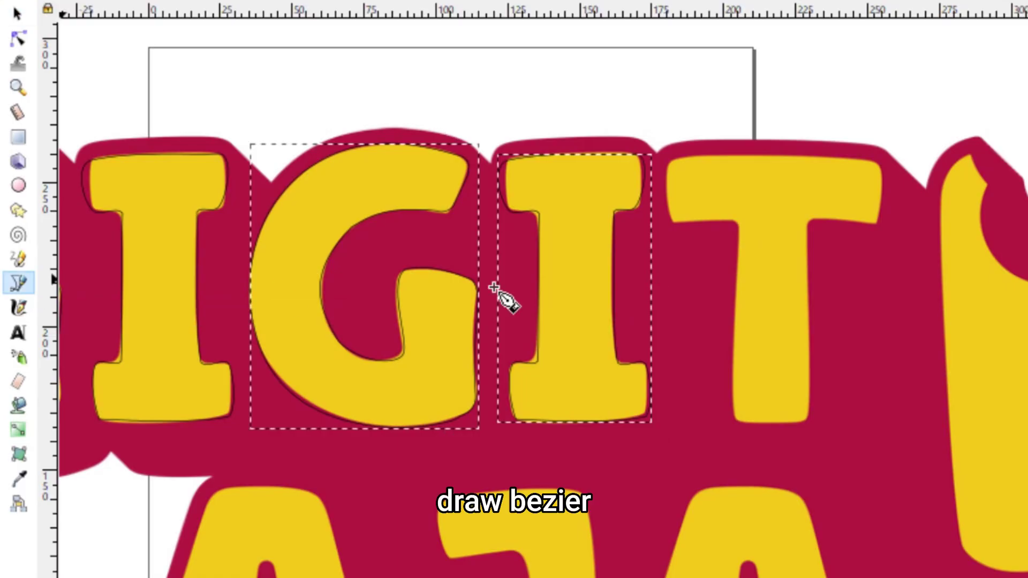
{"action": "left_click", "coordinate": [669, 161]}
{"action": "left_click", "coordinate": [669, 220]}
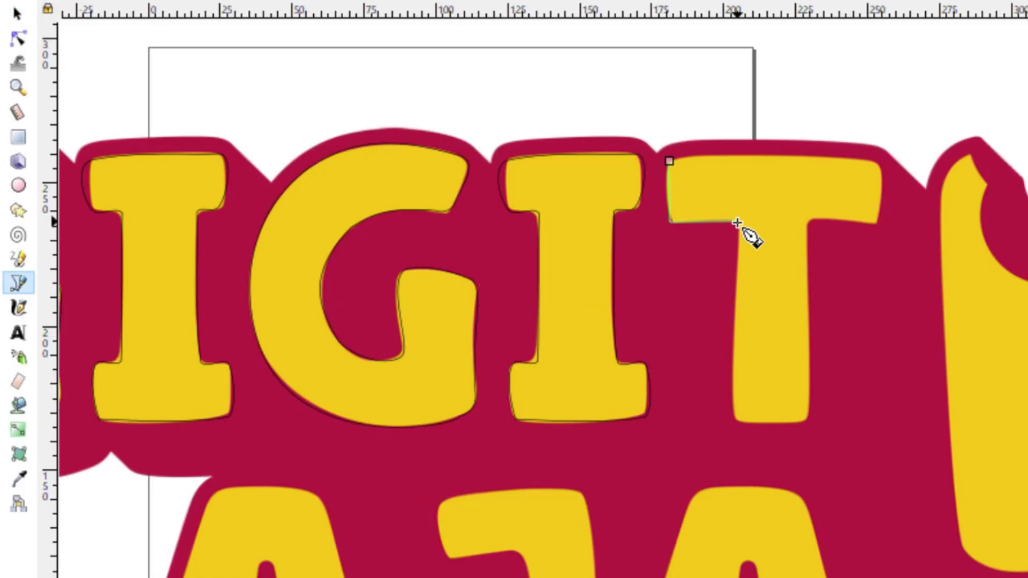
{"action": "left_click", "coordinate": [735, 221]}
{"action": "left_click", "coordinate": [734, 420]}
{"action": "left_click", "coordinate": [808, 421]}
{"action": "left_click", "coordinate": [808, 220]}
{"action": "left_click", "coordinate": [876, 221]}
{"action": "left_click", "coordinate": [878, 161]}
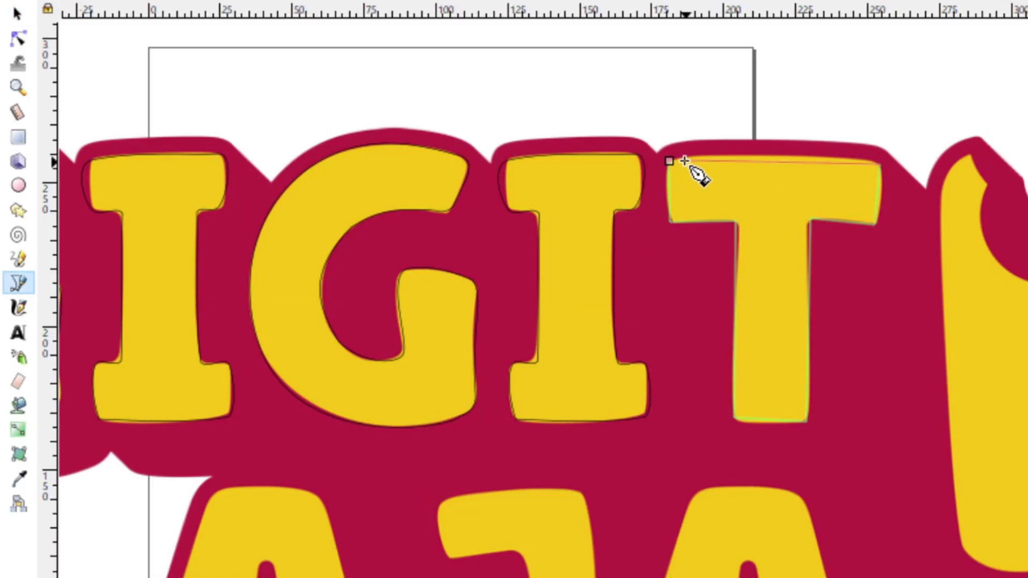
{"action": "left_click", "coordinate": [669, 161]}
Bend the T outline's bottom and top edges into gentle curves
{"action": "key", "text": "n"}
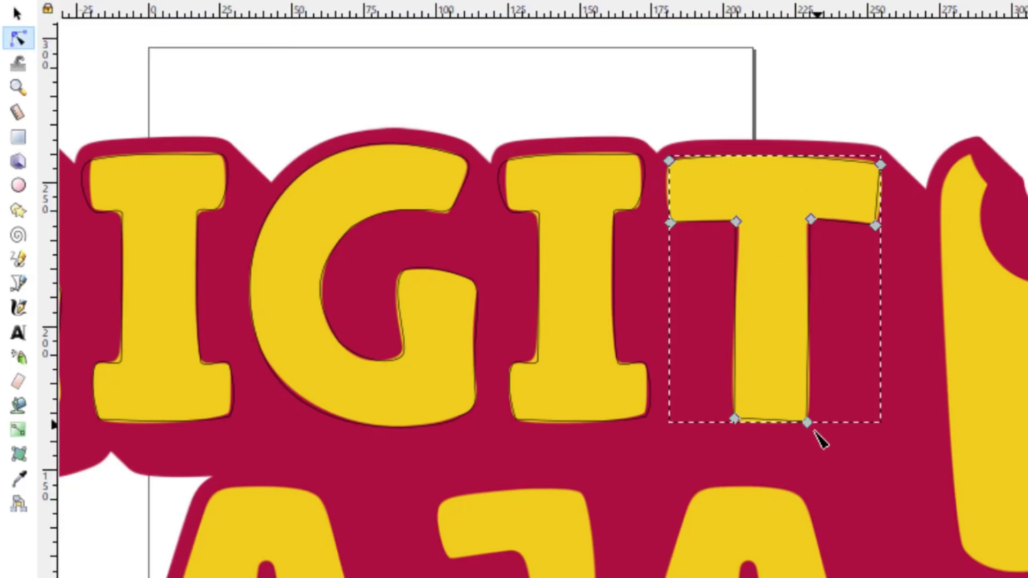
{"action": "left_click_drag", "start_coordinate": [806, 423], "coordinate": [816, 427]}
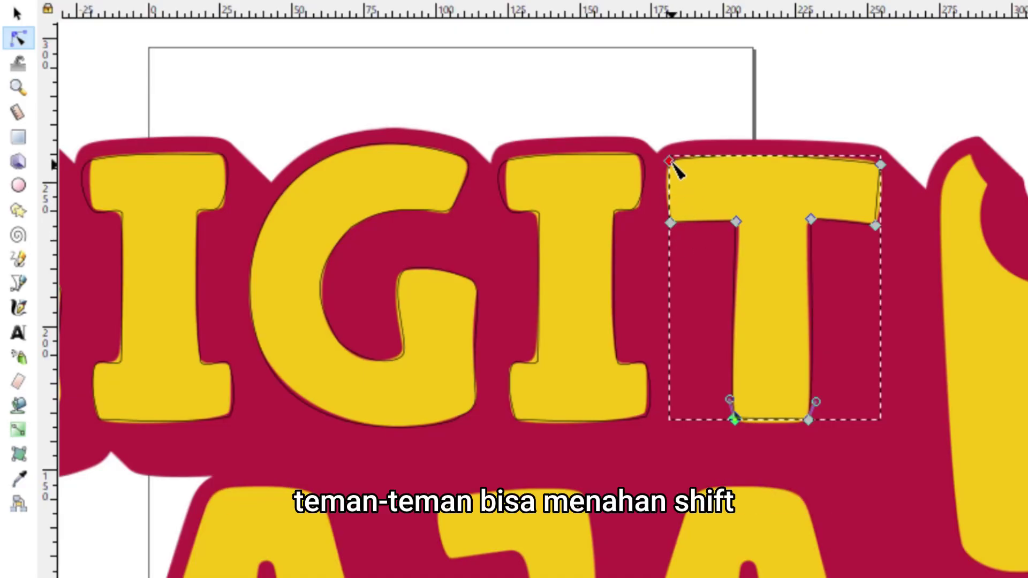
{"action": "left_click", "coordinate": [730, 161]}
{"action": "left_click_drag", "start_coordinate": [669, 160], "coordinate": [670, 188]}
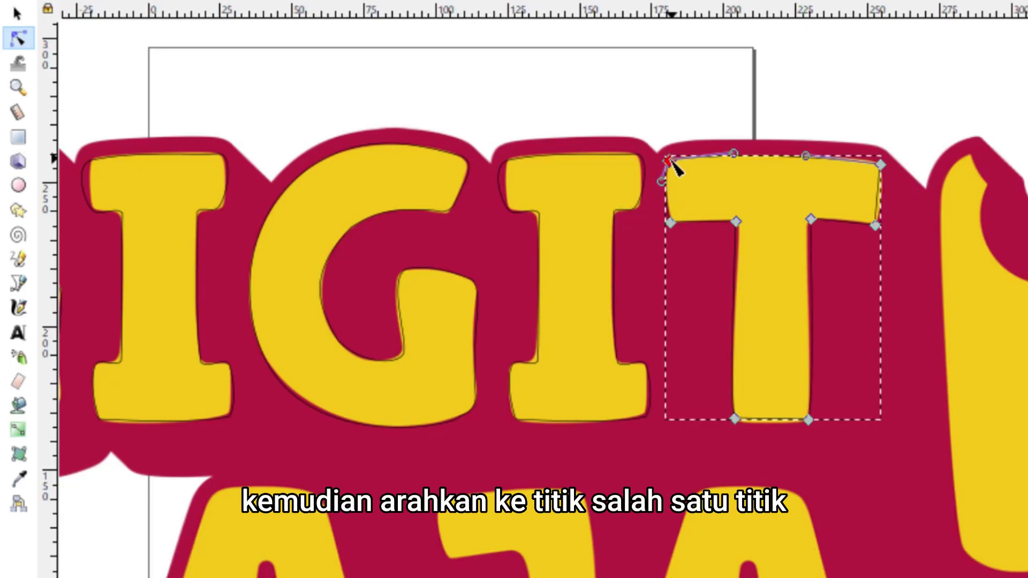
{"action": "left_click_drag", "start_coordinate": [880, 165], "coordinate": [887, 193]}
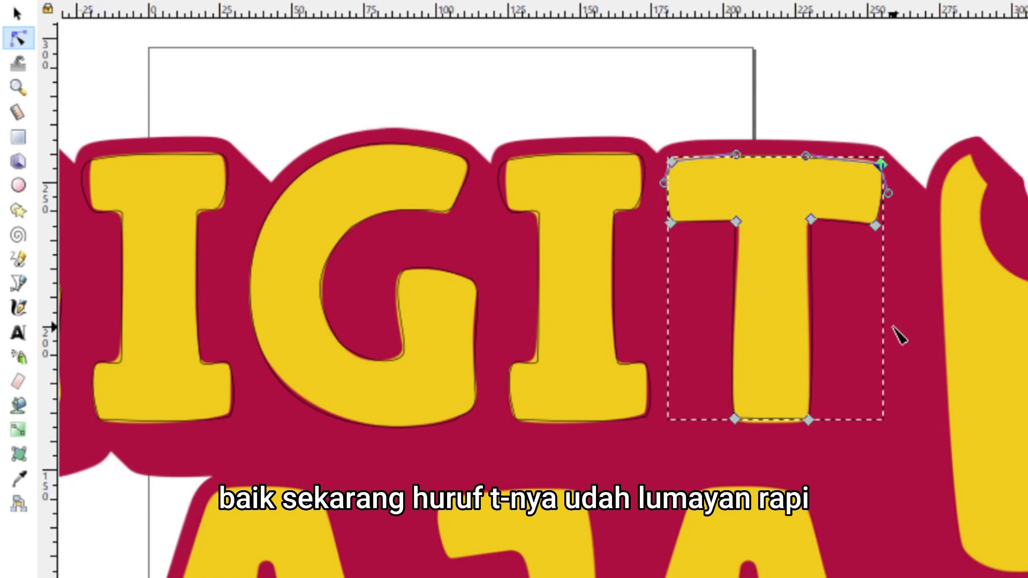
{"action": "scroll", "coordinate": [899, 335], "scroll_direction": "down", "scroll_amount": 1}
{"action": "scroll", "coordinate": [771, 322], "scroll_direction": "down", "scroll_amount": 3}
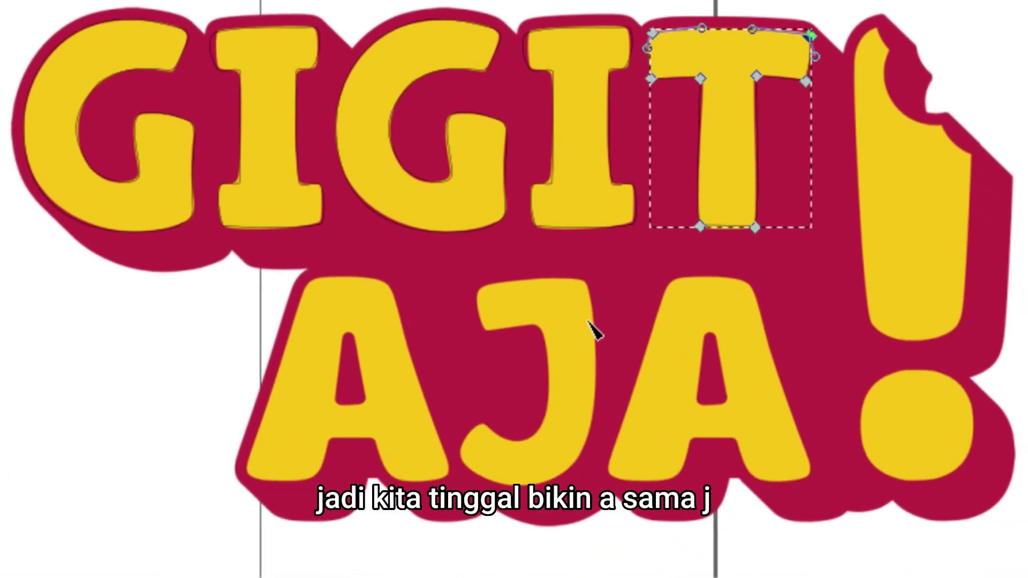
Trace a closed outline around the A's inner hole
{"action": "key", "text": "b"}
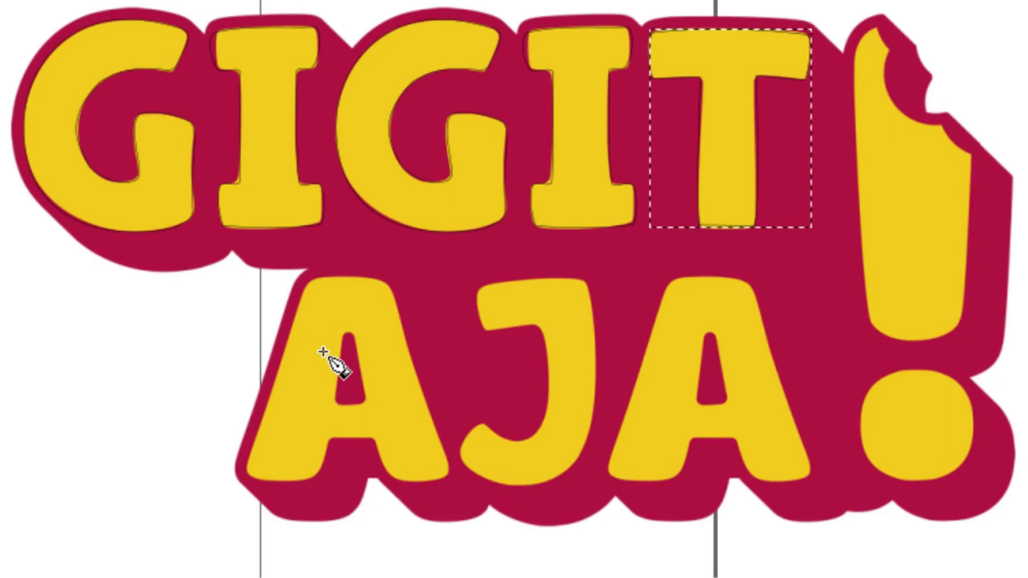
{"action": "key", "text": "Escape"}
{"action": "left_click", "coordinate": [345, 334]}
{"action": "left_click", "coordinate": [363, 403]}
{"action": "left_click", "coordinate": [335, 403]}
{"action": "left_click", "coordinate": [345, 334]}
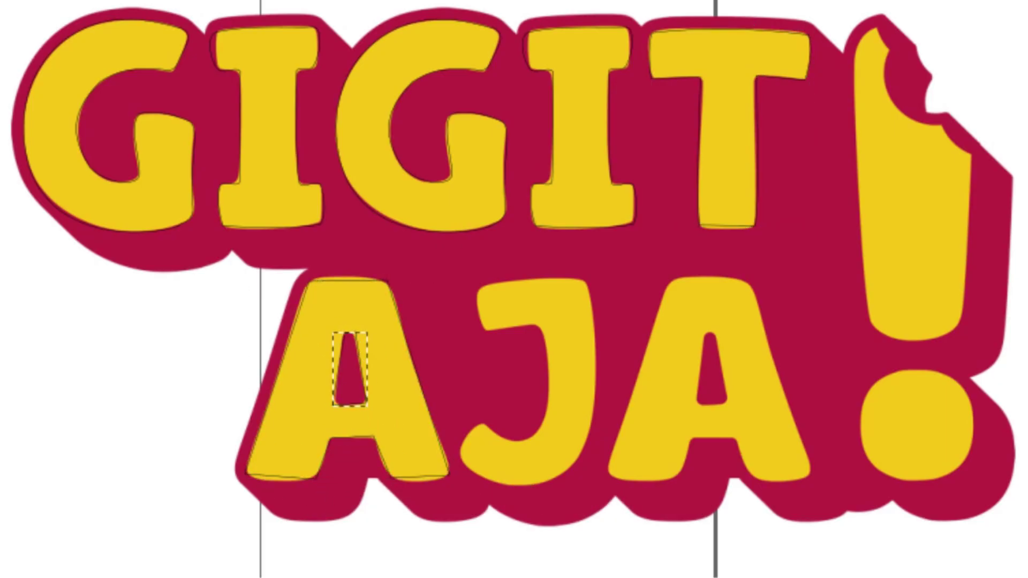
{"action": "key", "text": "n"}
{"action": "left_click", "coordinate": [360, 294]}
Select the A outline together with its hole path and move both left, off the logo
{"action": "left_click", "coordinate": [349, 402]}
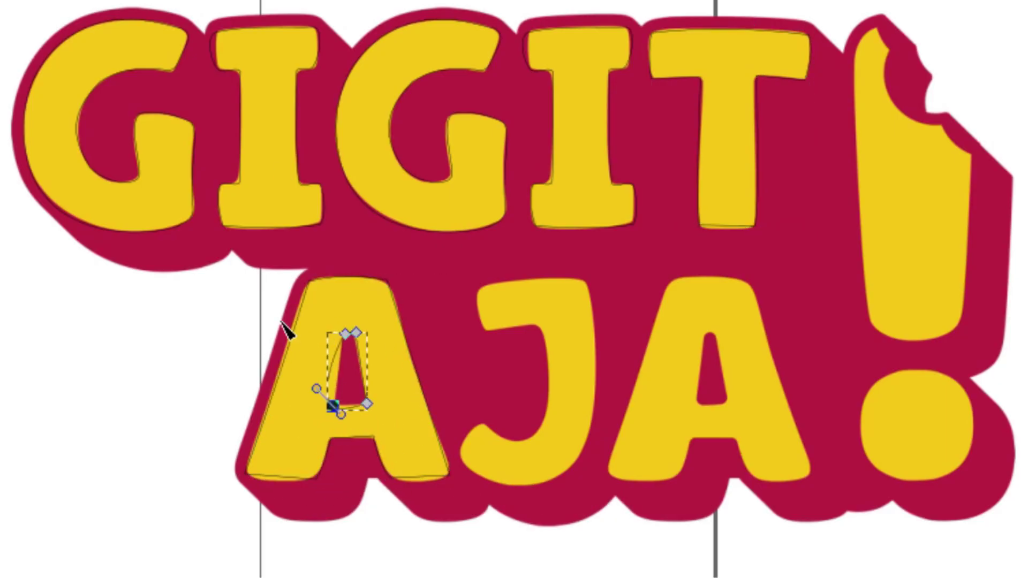
{"action": "key", "text": "Escape"}
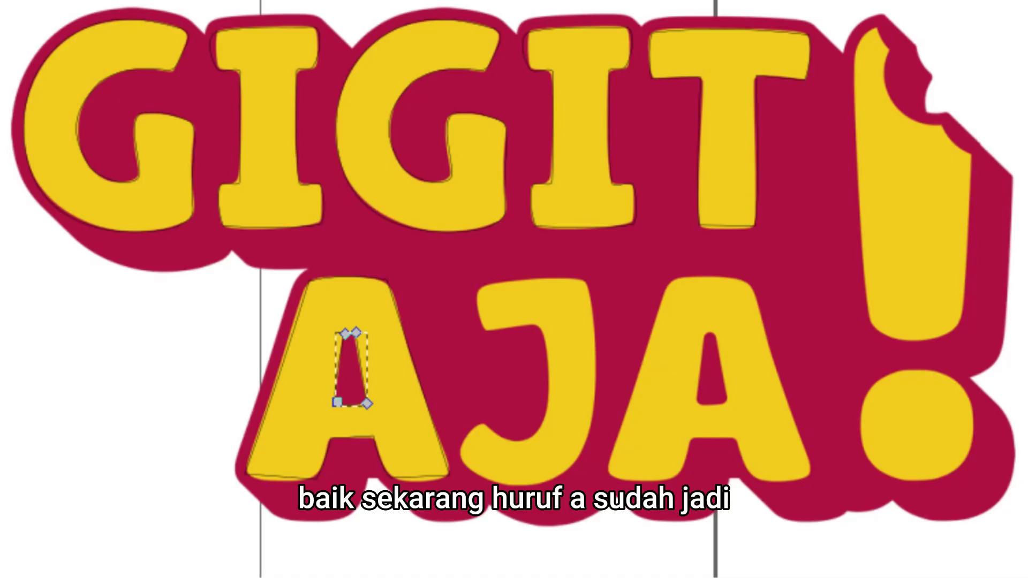
{"action": "key", "text": "s"}
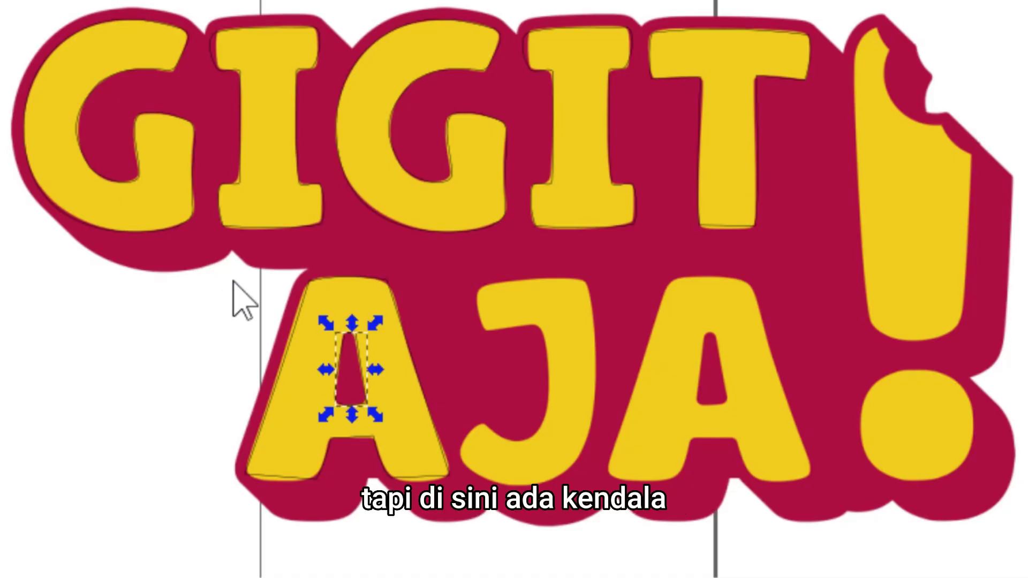
{"action": "left_click", "coordinate": [354, 281]}
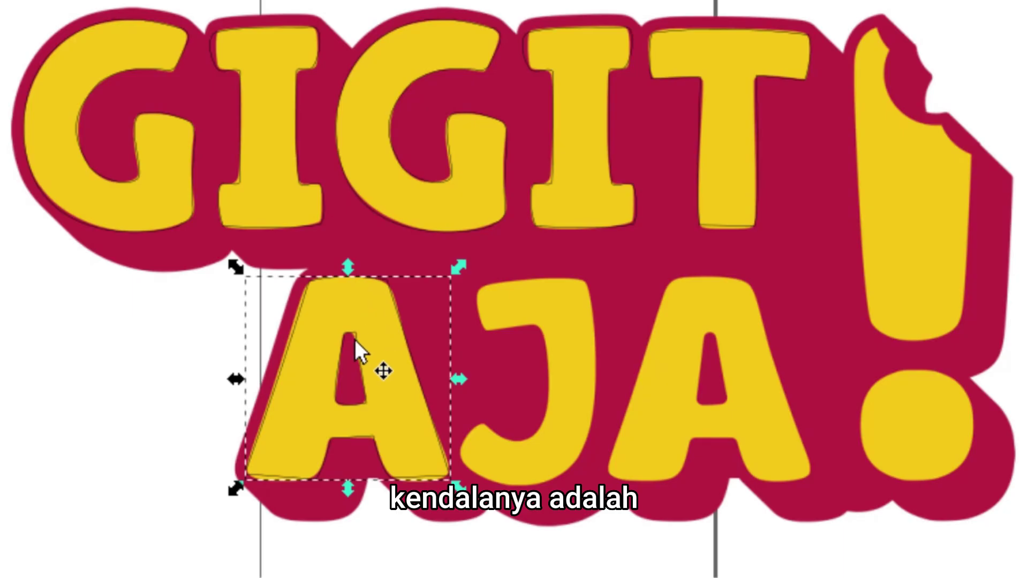
{"action": "left_click", "coordinate": [354, 339]}
{"action": "left_click", "coordinate": [368, 278]}
{"action": "left_click", "coordinate": [367, 333], "text": "shift"}
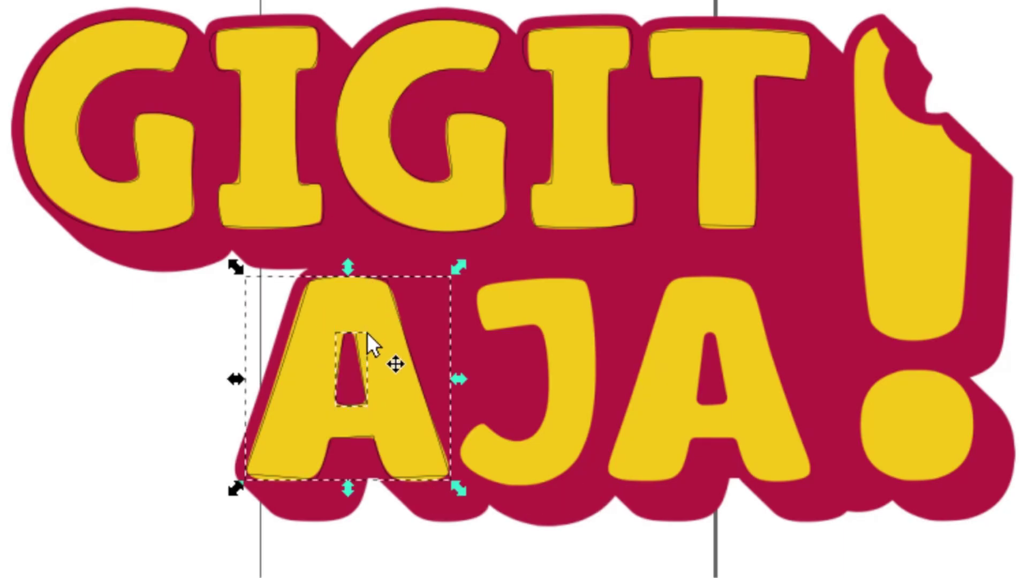
{"action": "left_click_drag", "start_coordinate": [351, 350], "coordinate": [103, 382]}
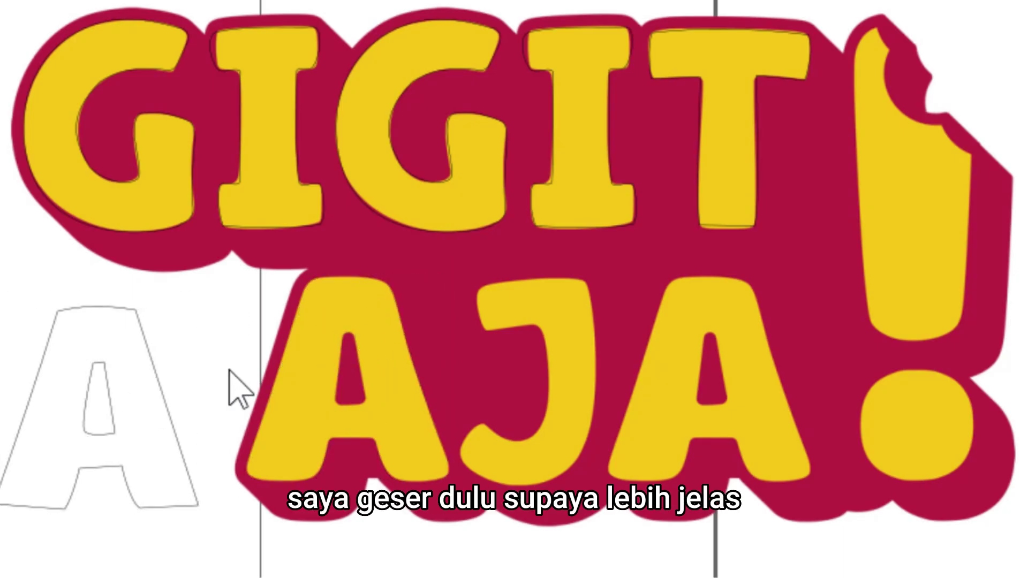
Fill the outer A red and cut the inner hole out of it with Path > Difference
{"action": "left_click", "coordinate": [150, 367]}
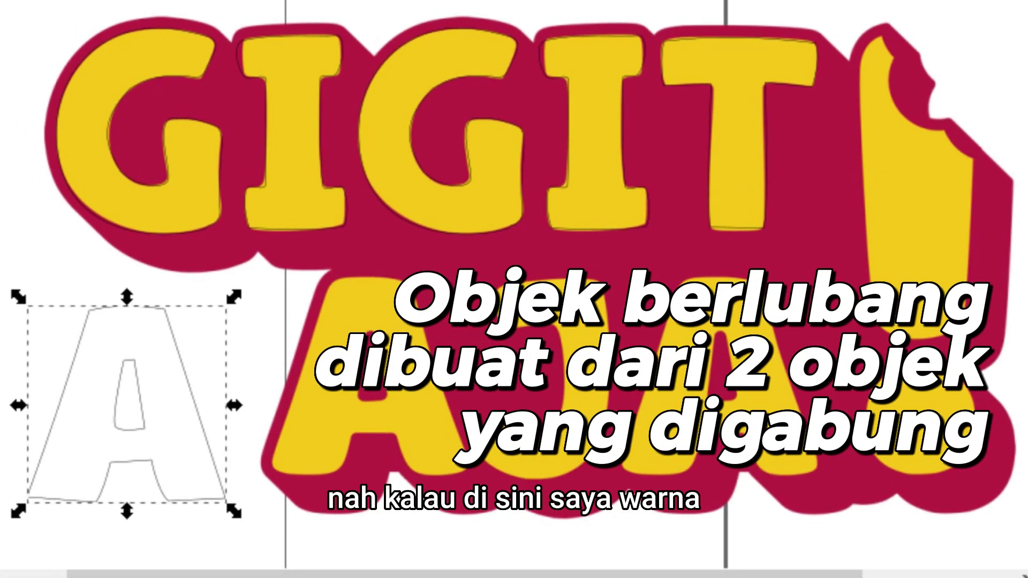
{"action": "left_click", "coordinate": [189, 562]}
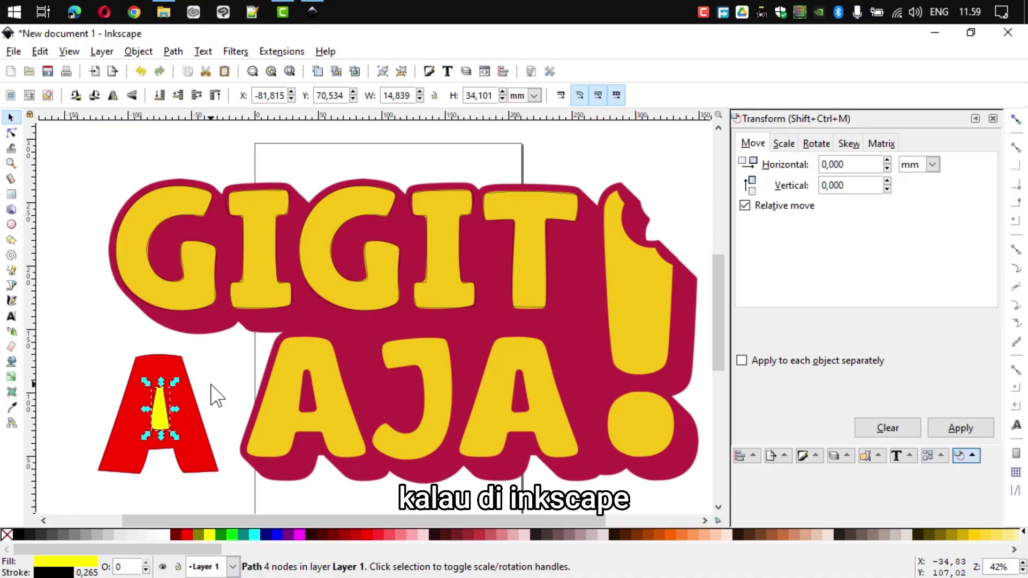
{"action": "left_click", "coordinate": [196, 366]}
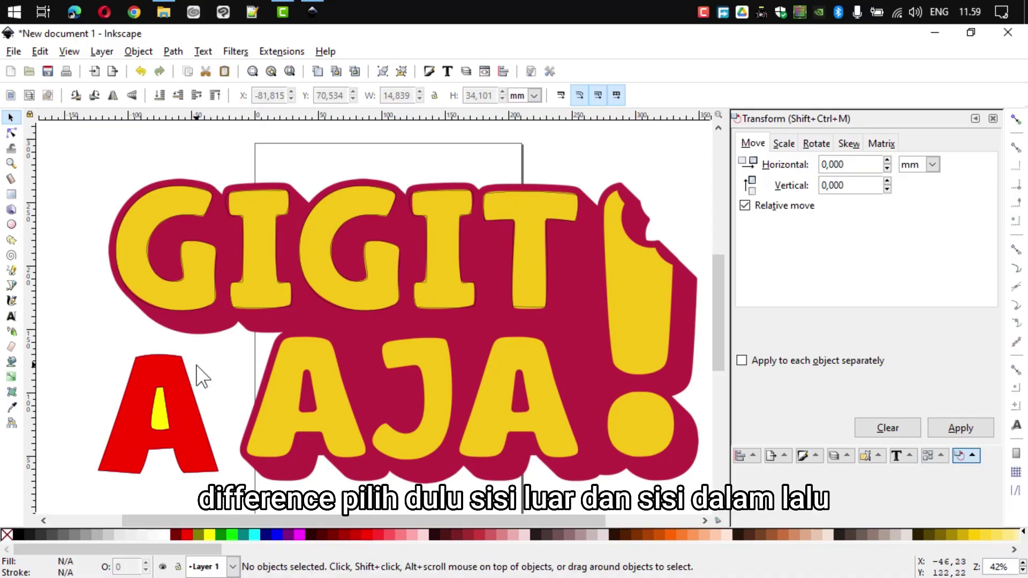
{"action": "left_click", "coordinate": [182, 396]}
{"action": "left_click", "coordinate": [162, 414], "text": "shift"}
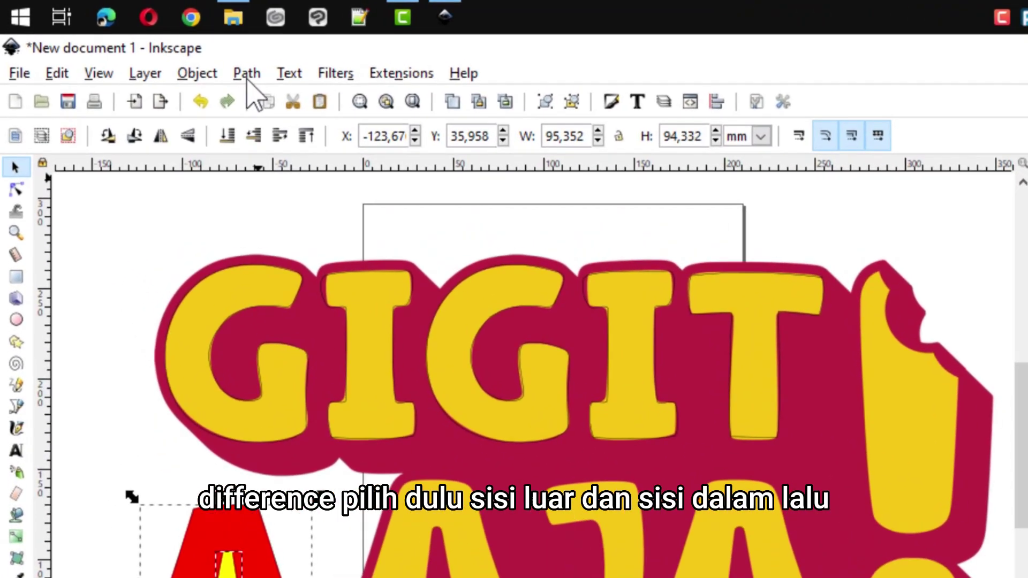
{"action": "left_click", "coordinate": [173, 51]}
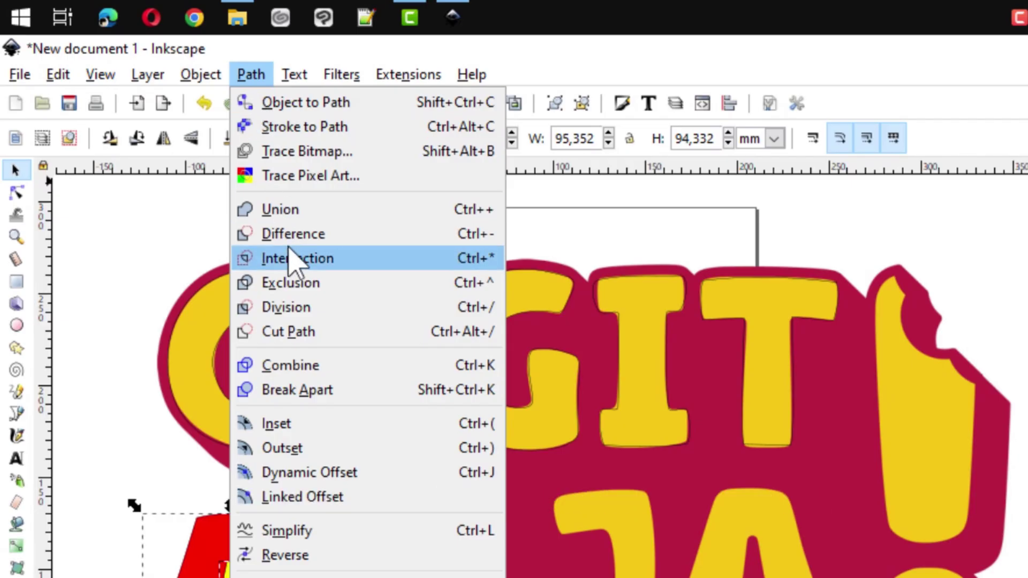
{"action": "left_click", "coordinate": [467, 240]}
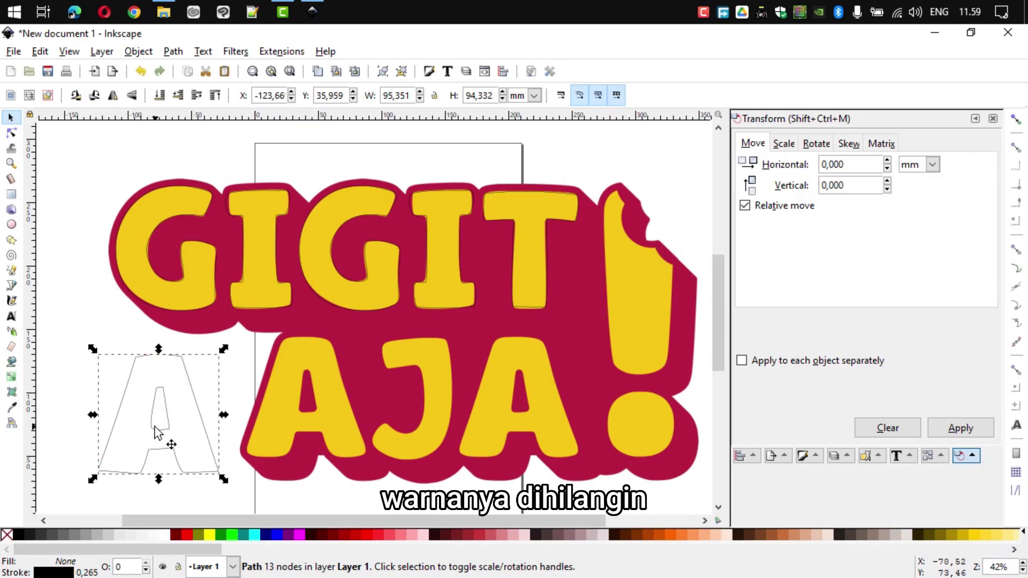
Place the cut-out A over the first A and a pasted copy over the second A
{"action": "left_click_drag", "start_coordinate": [156, 433], "coordinate": [303, 415]}
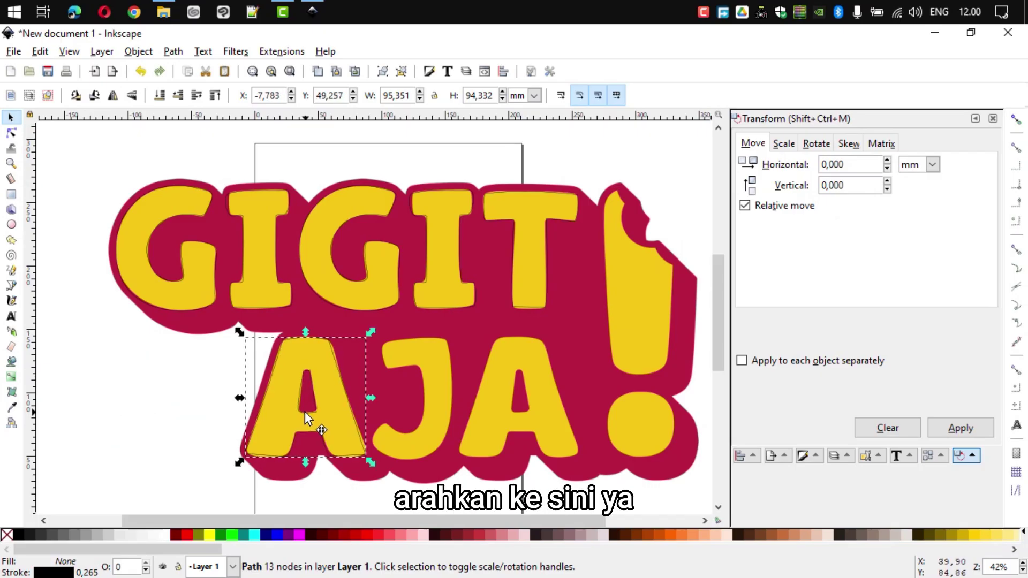
{"action": "key", "text": "ctrl+c"}
{"action": "key", "text": "ctrl+v"}
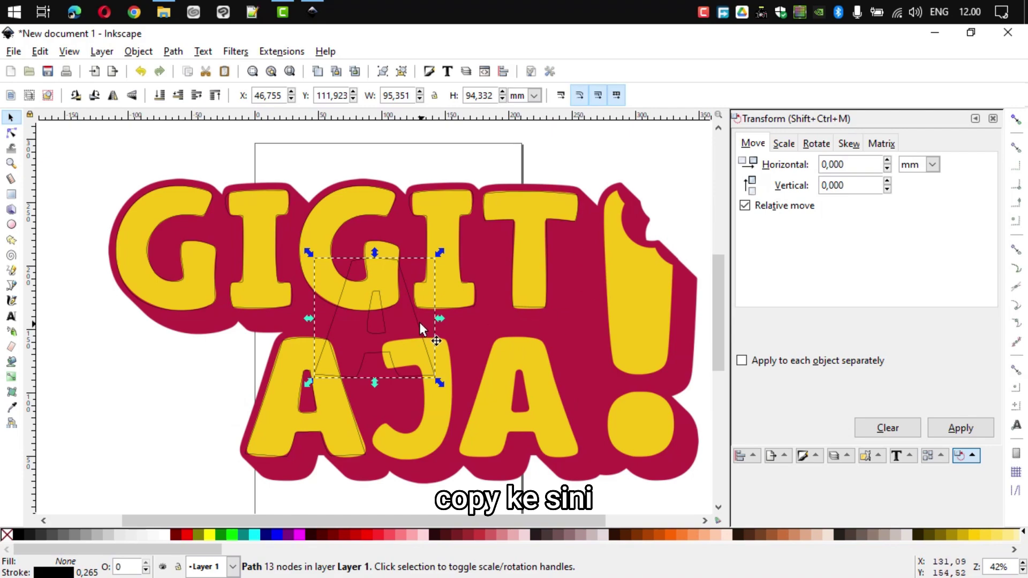
{"action": "left_click_drag", "start_coordinate": [419, 323], "coordinate": [527, 407]}
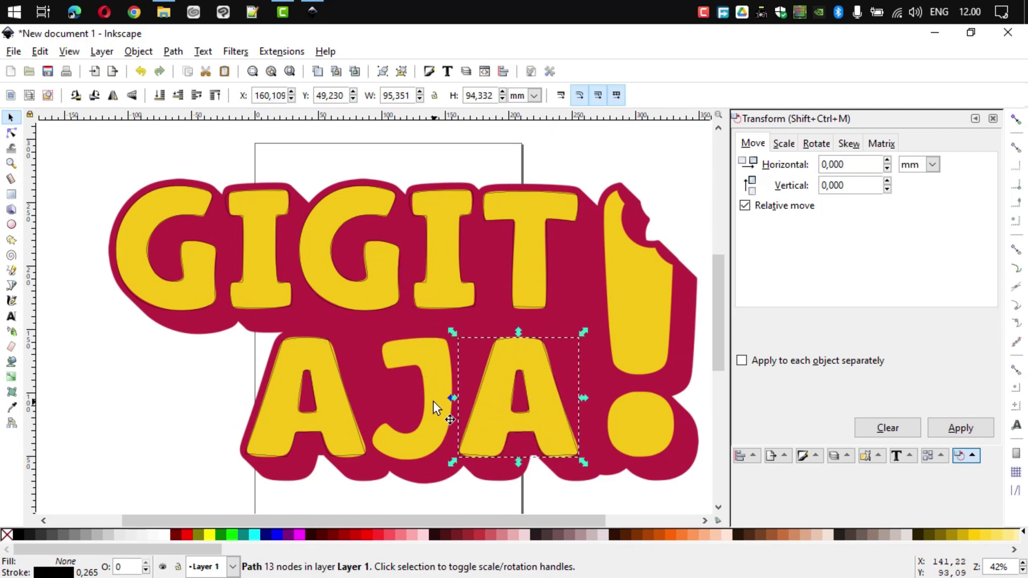
{"action": "left_click", "coordinate": [11, 285]}
Trace a closed straight-edged outline around the J of AJA
{"action": "left_click", "coordinate": [381, 343]}
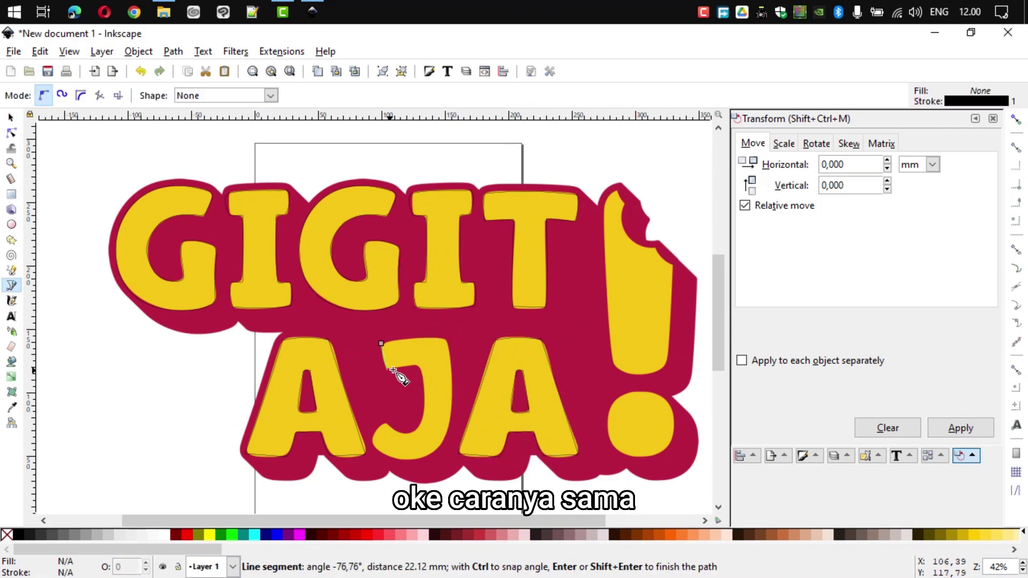
{"action": "left_click", "coordinate": [386, 368]}
{"action": "left_click", "coordinate": [417, 366]}
{"action": "left_click", "coordinate": [417, 431]}
{"action": "left_click", "coordinate": [388, 425]}
{"action": "left_click", "coordinate": [375, 443]}
{"action": "left_click", "coordinate": [414, 461]}
{"action": "left_click", "coordinate": [447, 341]}
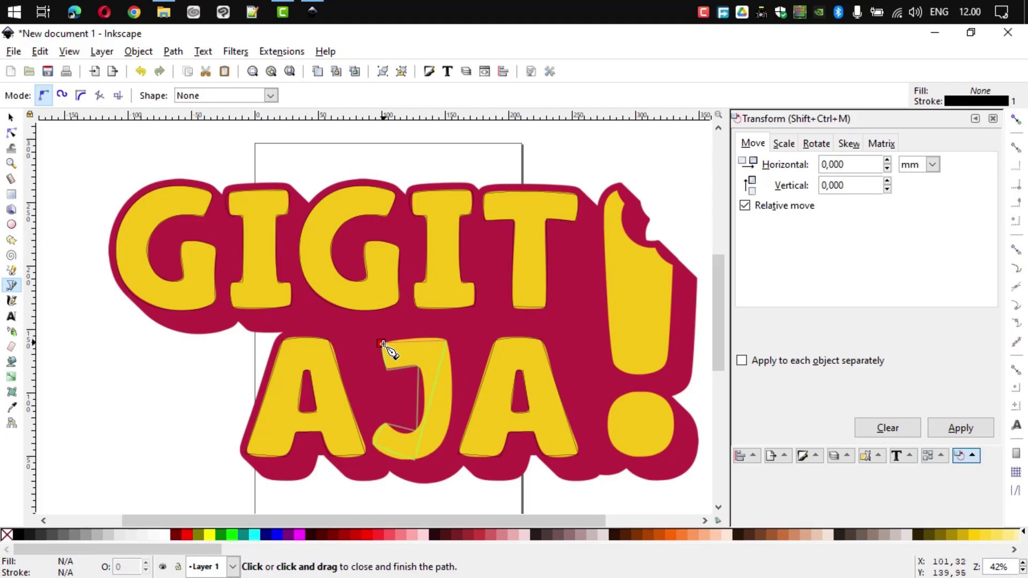
{"action": "left_click", "coordinate": [381, 343]}
Bend the J's inner edge into a curve, then start an outline at the exclamation mark's top
{"action": "key", "text": "n"}
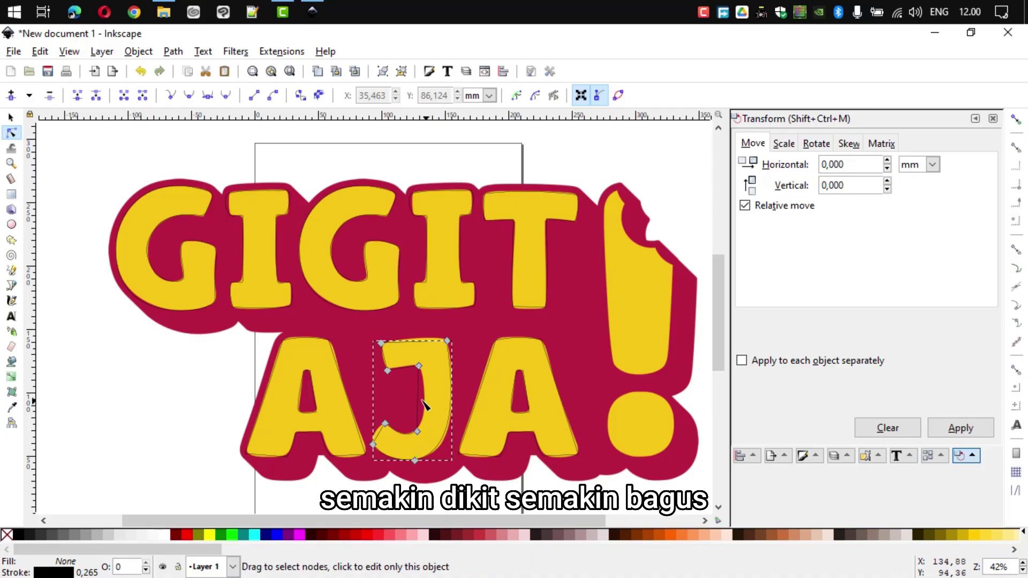
{"action": "left_click_drag", "start_coordinate": [418, 404], "coordinate": [419, 398]}
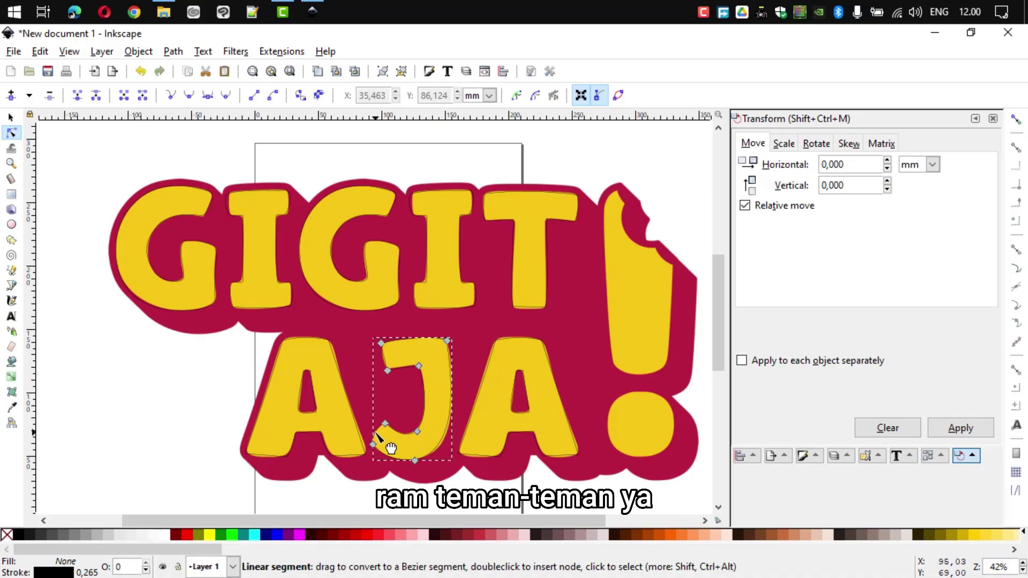
{"action": "key", "text": "Escape"}
{"action": "scroll", "coordinate": [592, 267], "scroll_direction": "right", "scroll_amount": 2}
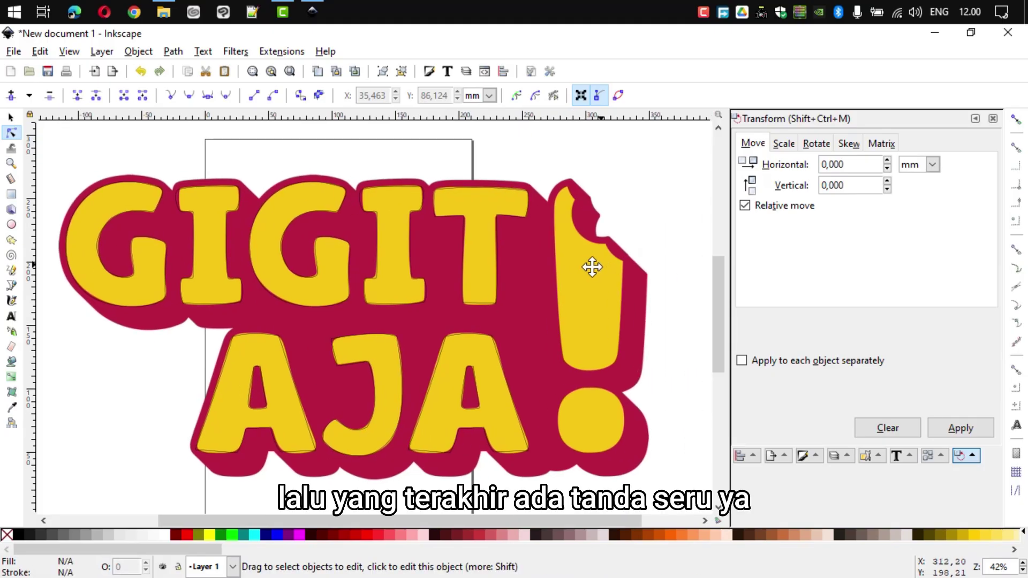
{"action": "scroll", "coordinate": [591, 267], "scroll_direction": "right", "scroll_amount": 1}
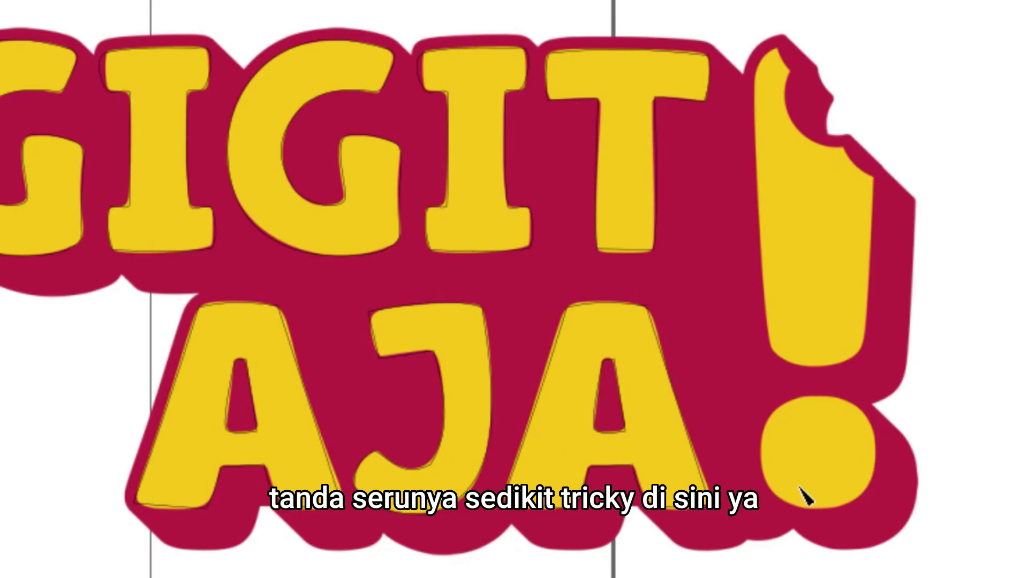
{"action": "key", "text": "b"}
{"action": "left_click", "coordinate": [775, 50]}
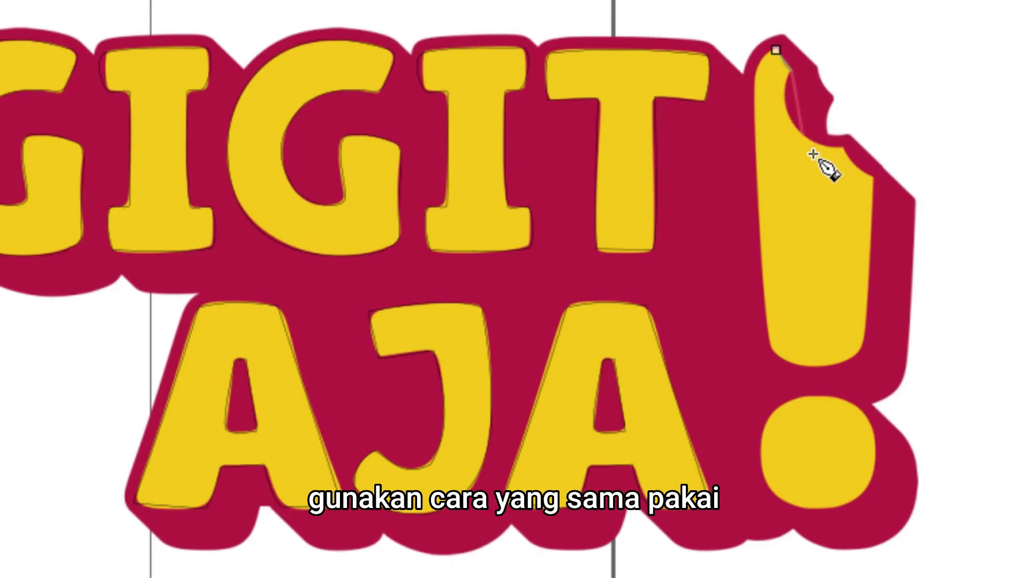
Place nodes around the exclamation stem and close the outline at its start
{"action": "left_click", "coordinate": [842, 144]}
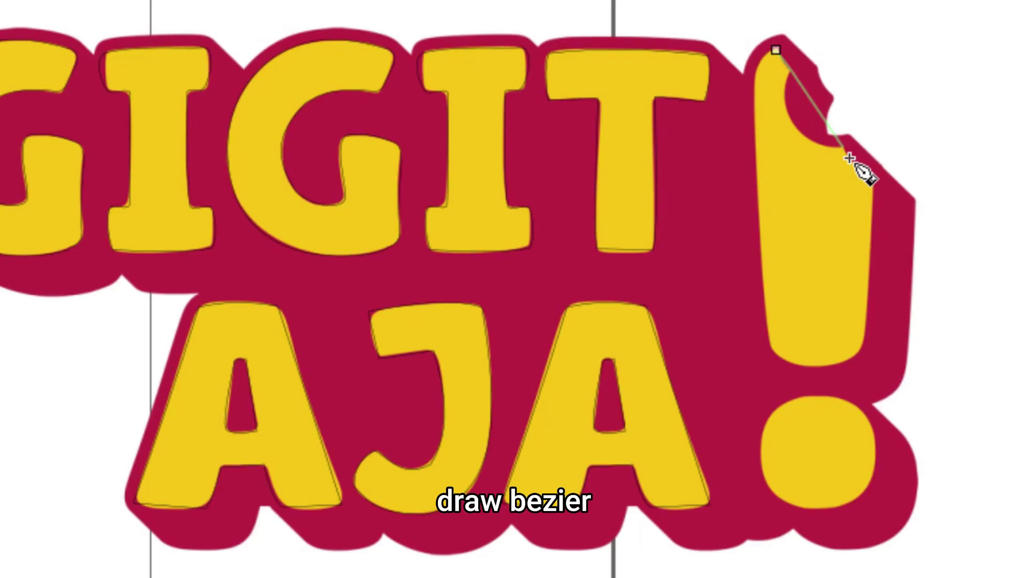
{"action": "left_click", "coordinate": [874, 178]}
{"action": "left_click", "coordinate": [865, 337]}
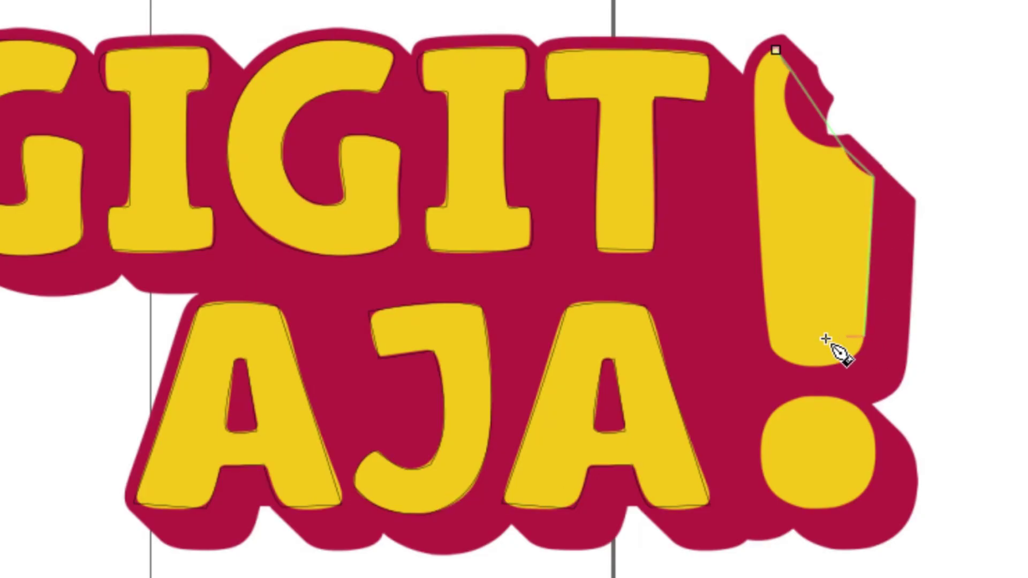
{"action": "left_click", "coordinate": [769, 337]}
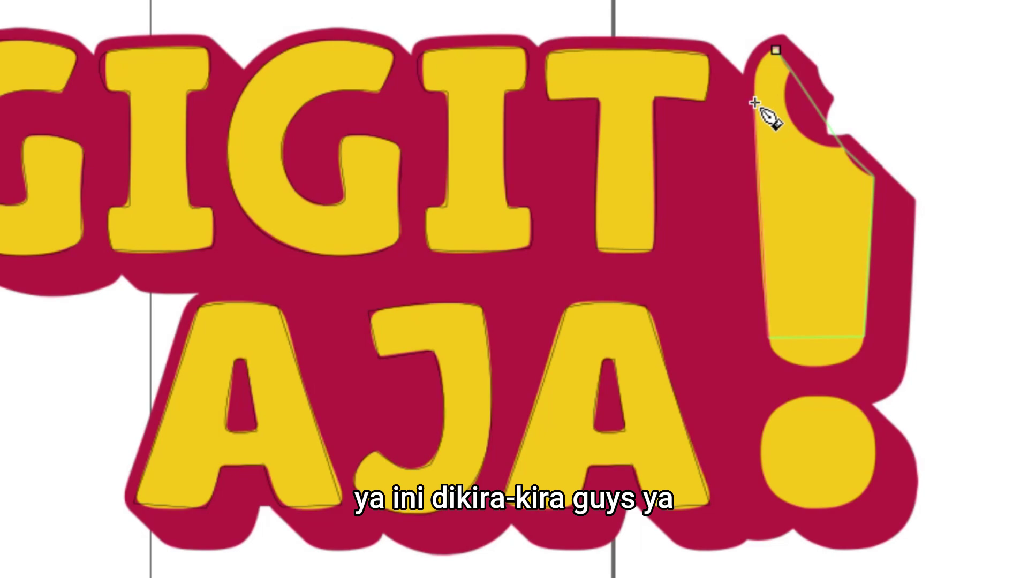
{"action": "left_click", "coordinate": [775, 51]}
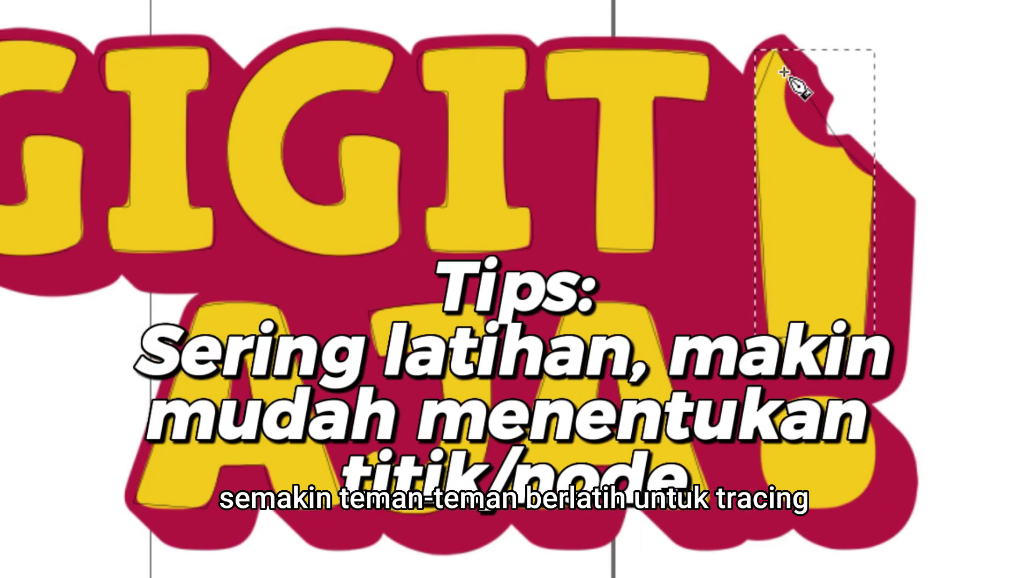
Round off the stem outline's bottom and curve its top edge into the bite notch
{"action": "key", "text": "n"}
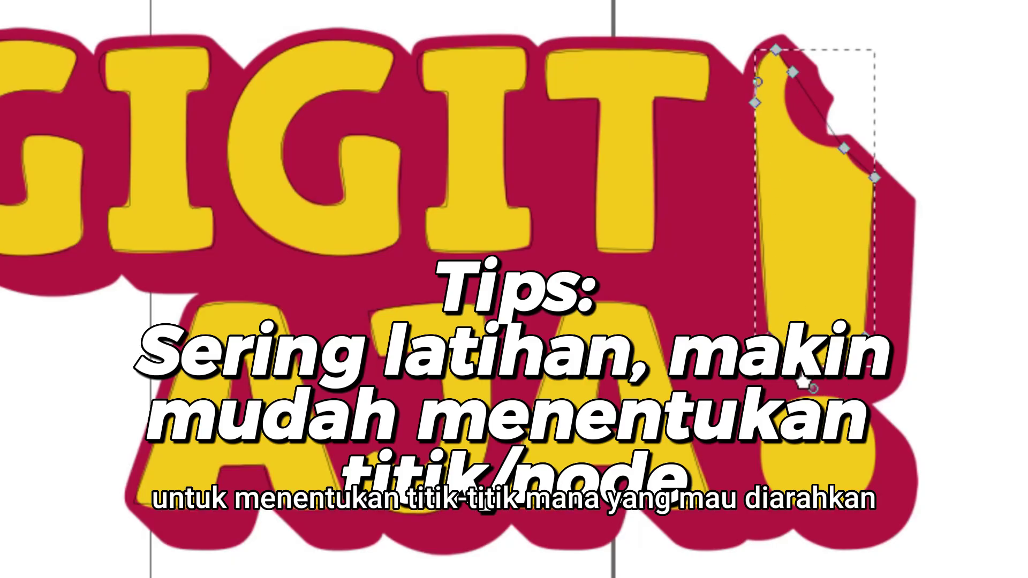
{"action": "left_click_drag", "start_coordinate": [808, 394], "coordinate": [789, 390]}
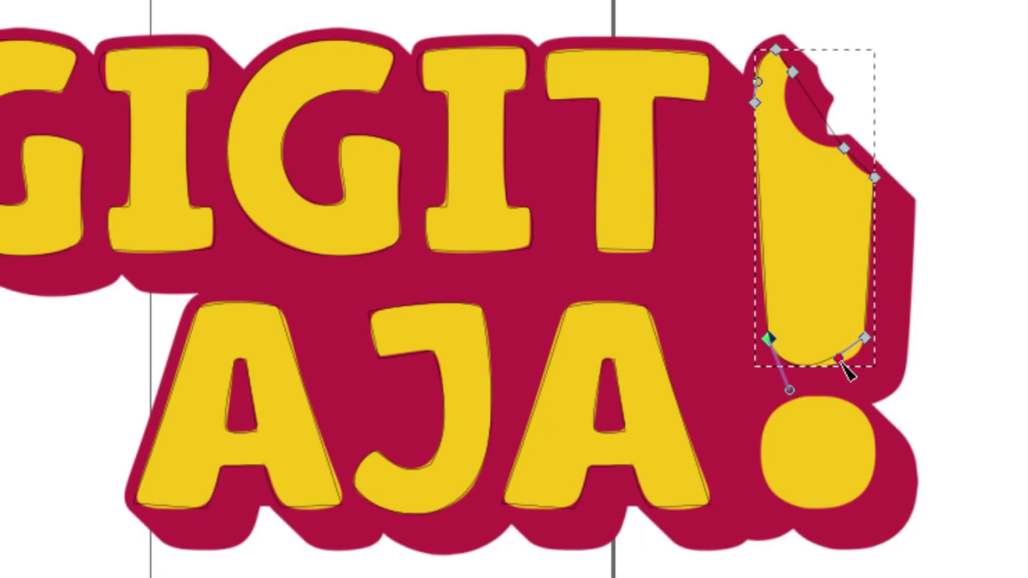
{"action": "left_click_drag", "start_coordinate": [839, 358], "coordinate": [867, 365]}
{"action": "left_click_drag", "start_coordinate": [789, 390], "coordinate": [782, 384]}
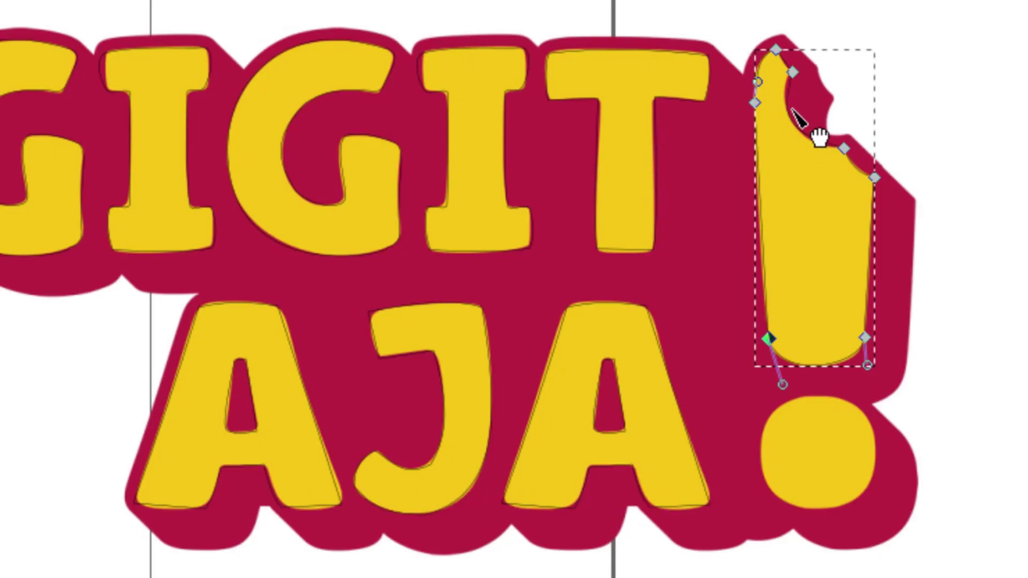
{"action": "left_click", "coordinate": [793, 73]}
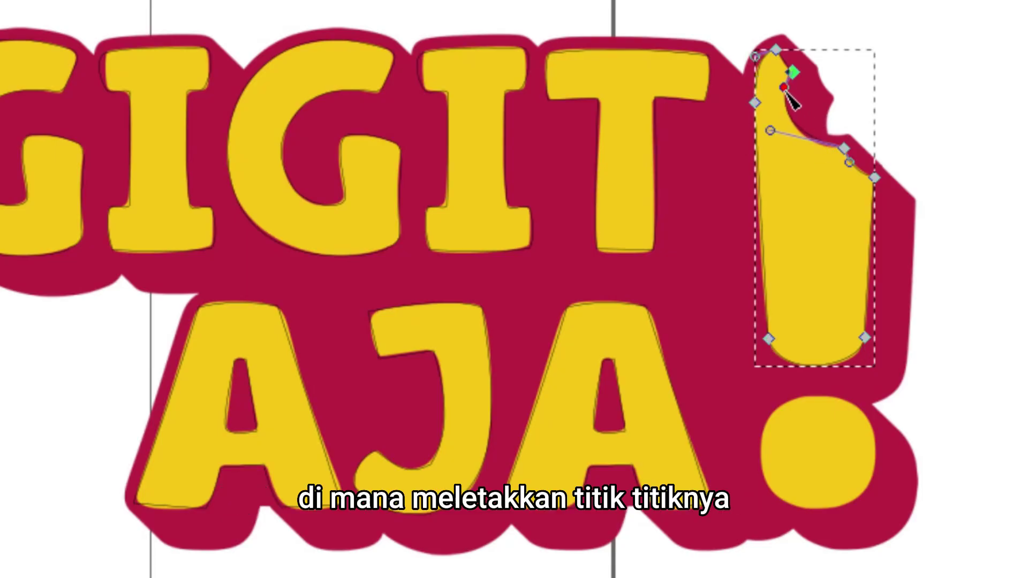
{"action": "left_click_drag", "start_coordinate": [769, 131], "coordinate": [779, 145]}
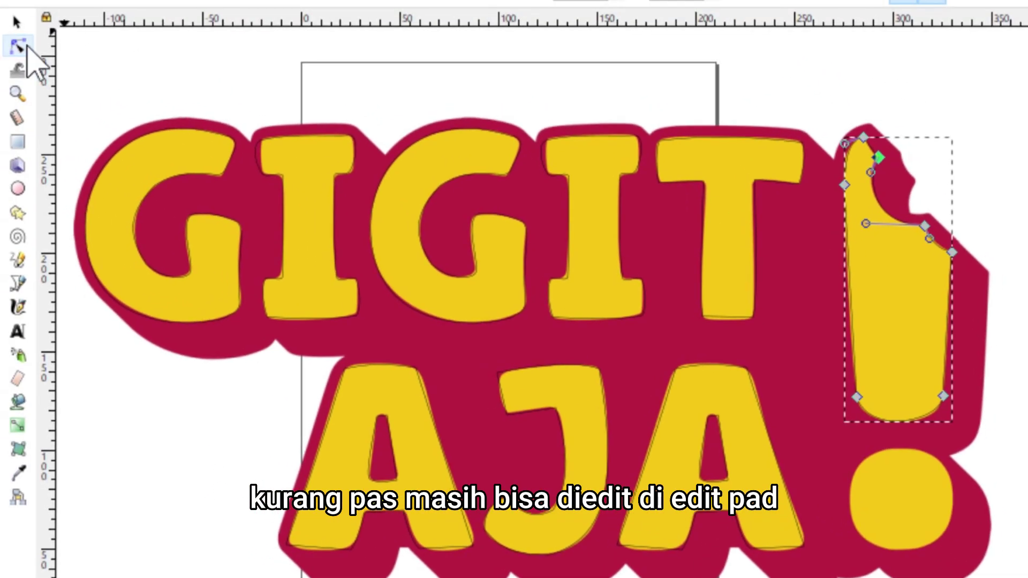
Draw a closed four-node shape over the exclamation mark's dot
{"action": "key", "text": "b"}
{"action": "left_click", "coordinate": [858, 469]}
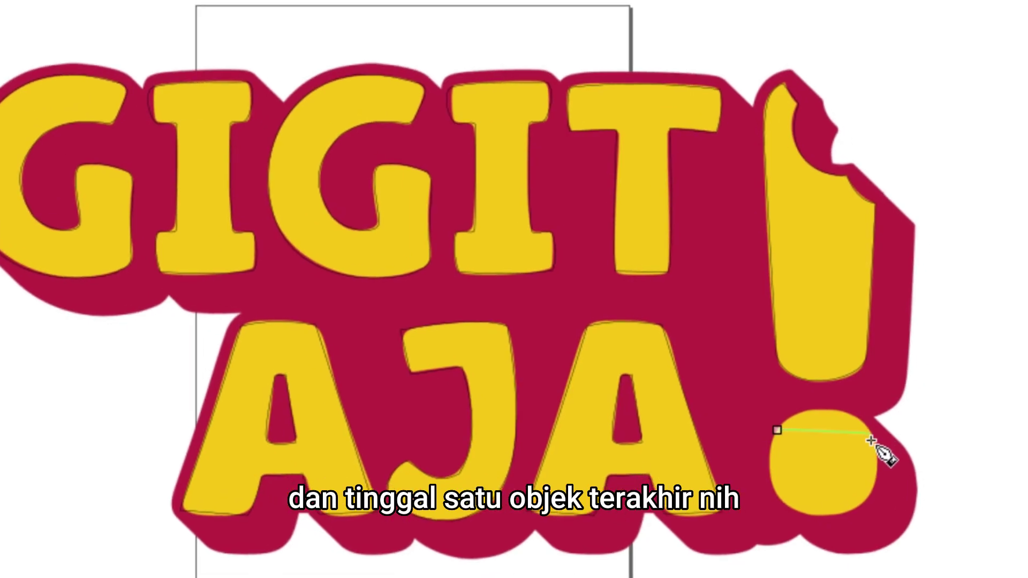
{"action": "left_click", "coordinate": [871, 434]}
{"action": "left_click", "coordinate": [869, 500]}
{"action": "left_click", "coordinate": [775, 496]}
{"action": "left_click", "coordinate": [777, 430]}
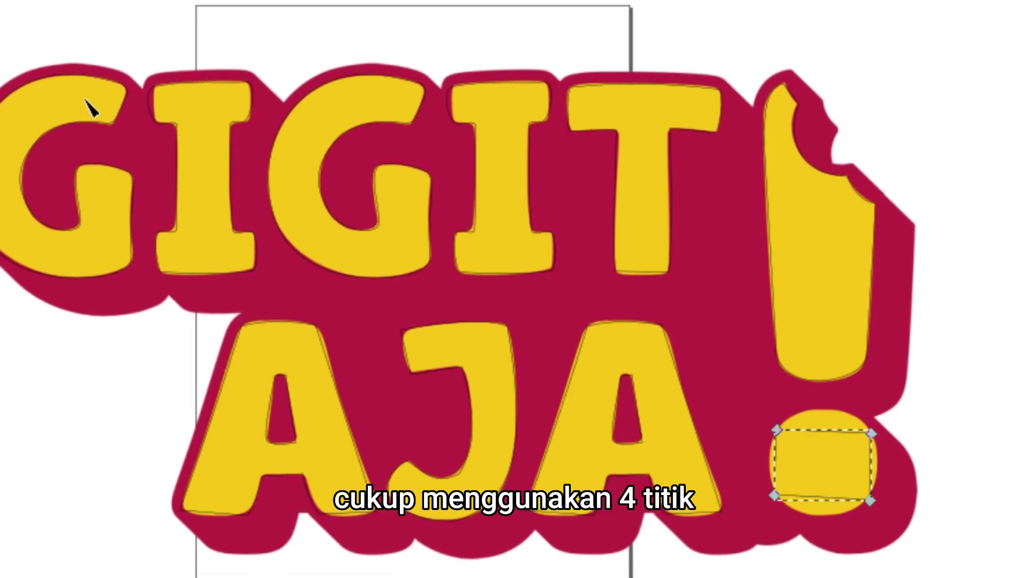
Curve the dot shape's top, right and bottom edges to follow the round dot
{"action": "left_click_drag", "start_coordinate": [822, 428], "coordinate": [831, 409]}
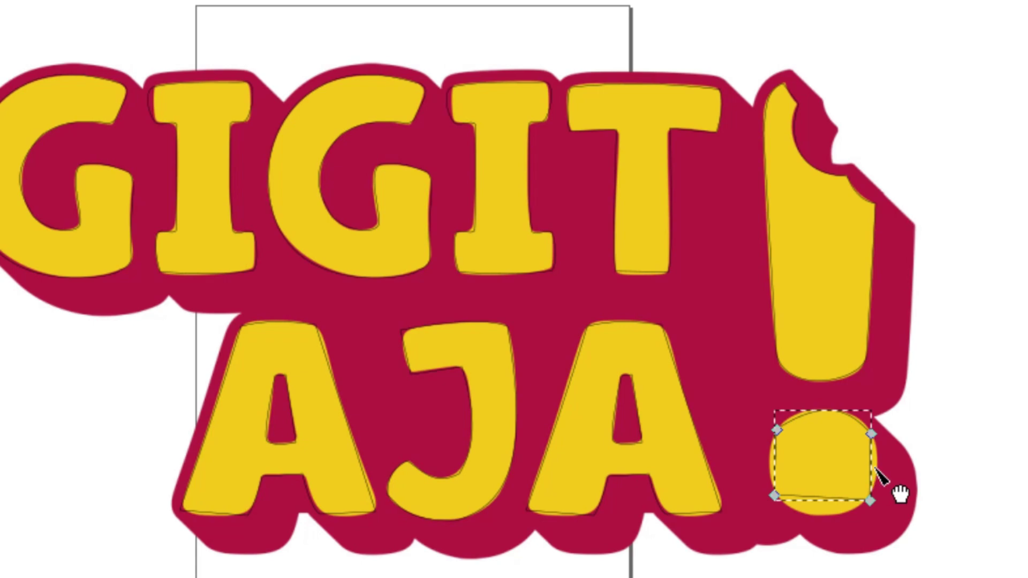
{"action": "left_click_drag", "start_coordinate": [875, 469], "coordinate": [880, 467]}
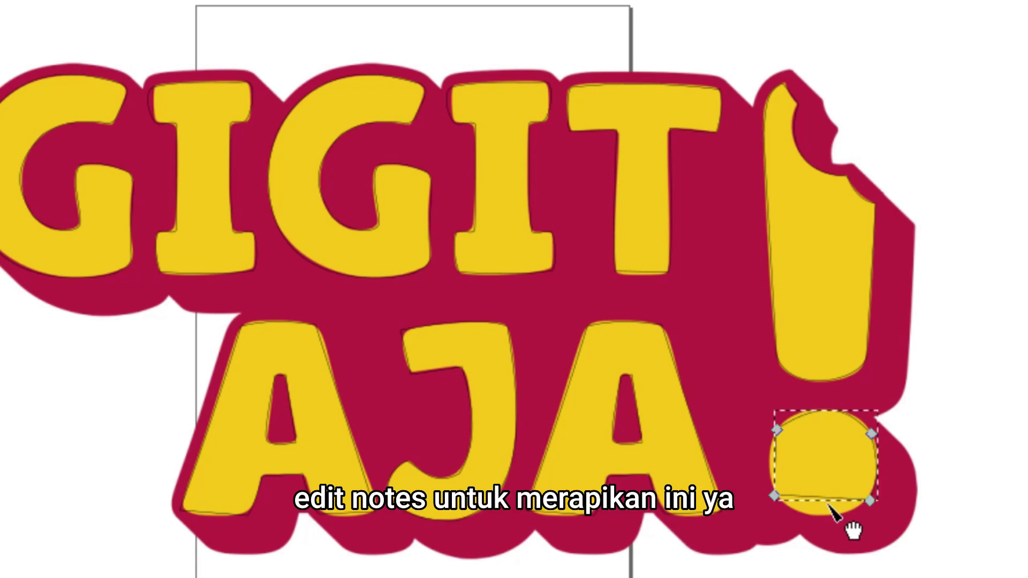
{"action": "left_click_drag", "start_coordinate": [828, 503], "coordinate": [827, 515]}
{"action": "left_click_drag", "start_coordinate": [776, 466], "coordinate": [775, 470]}
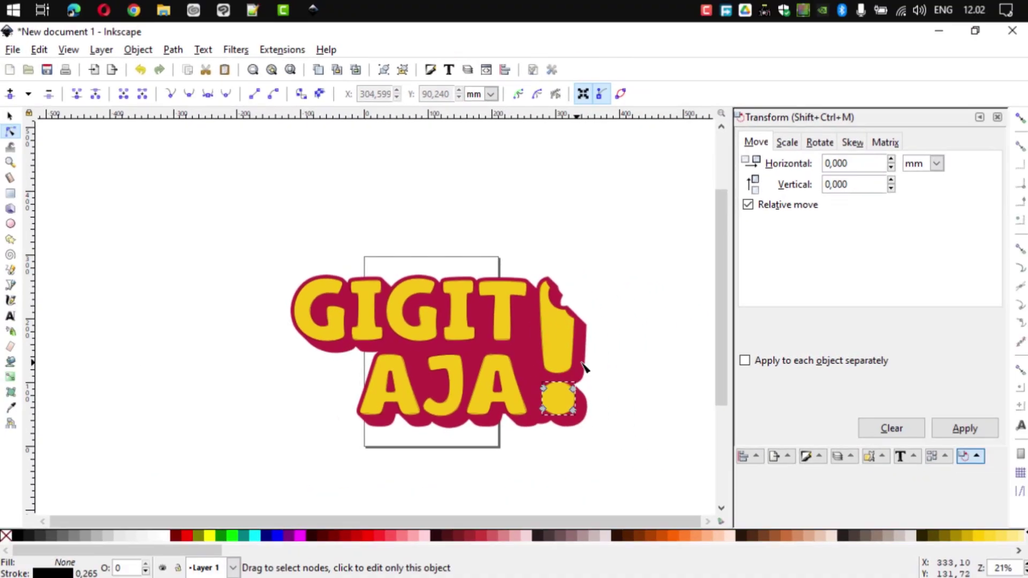
{"action": "scroll", "coordinate": [562, 368], "scroll_direction": "up", "scroll_amount": 1}
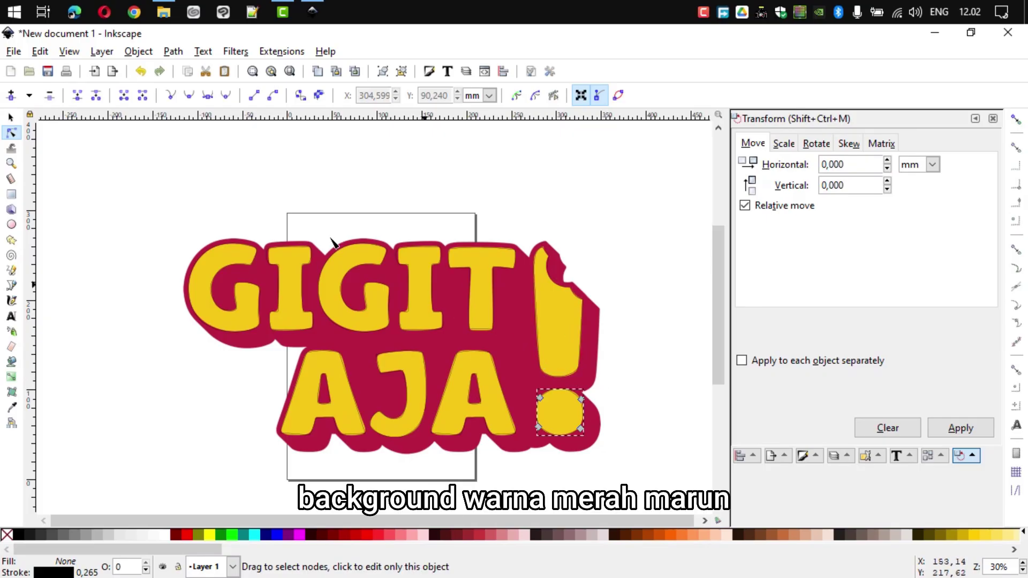
{"action": "left_click", "coordinate": [11, 116]}
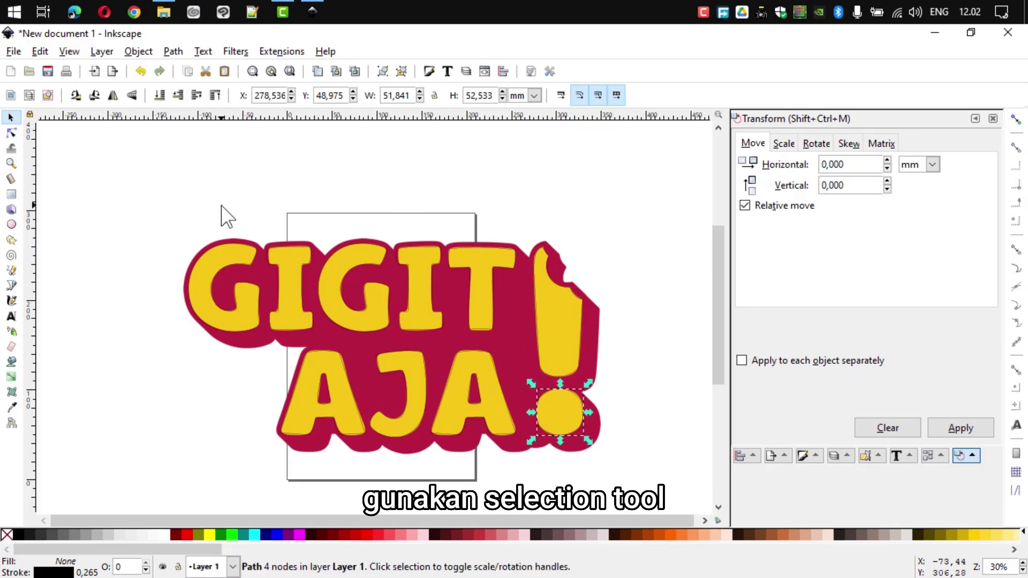
Combine all traced GIGIT AJA! pieces with Path > Union and confirm it's one object
{"action": "left_click_drag", "start_coordinate": [163, 202], "coordinate": [603, 482]}
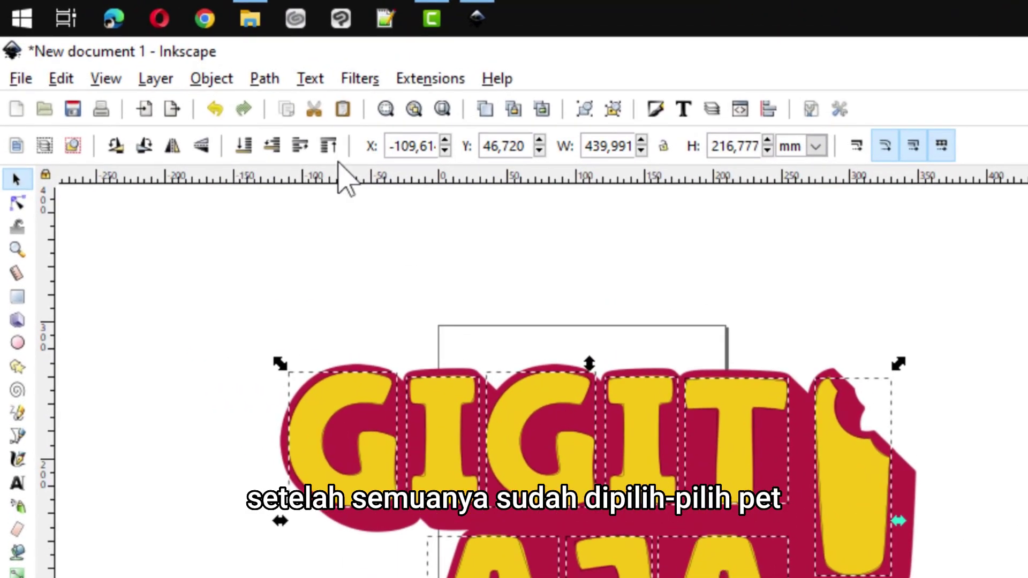
{"action": "left_click", "coordinate": [211, 79]}
{"action": "mouse_move", "coordinate": [265, 78]}
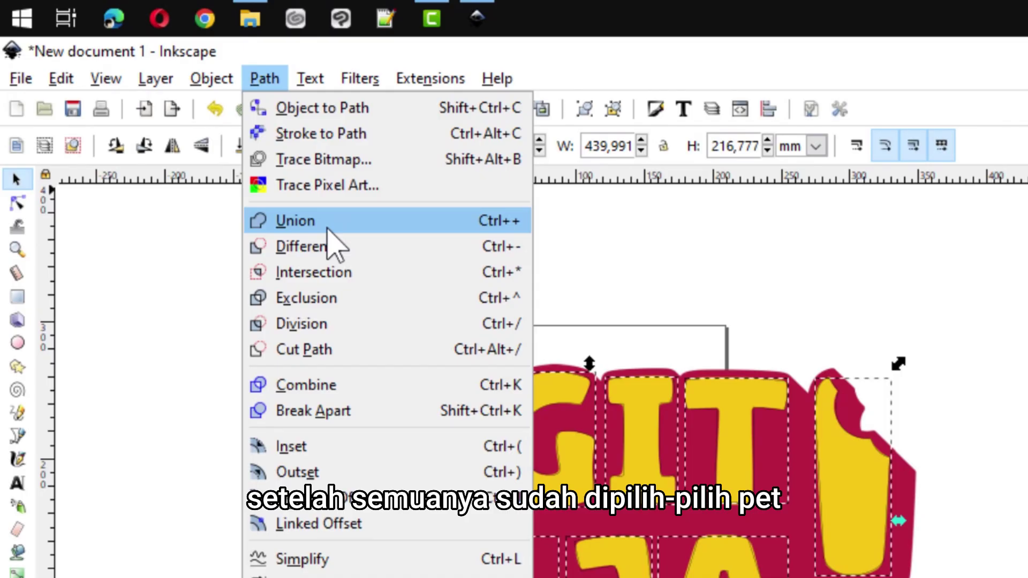
{"action": "left_click", "coordinate": [327, 230]}
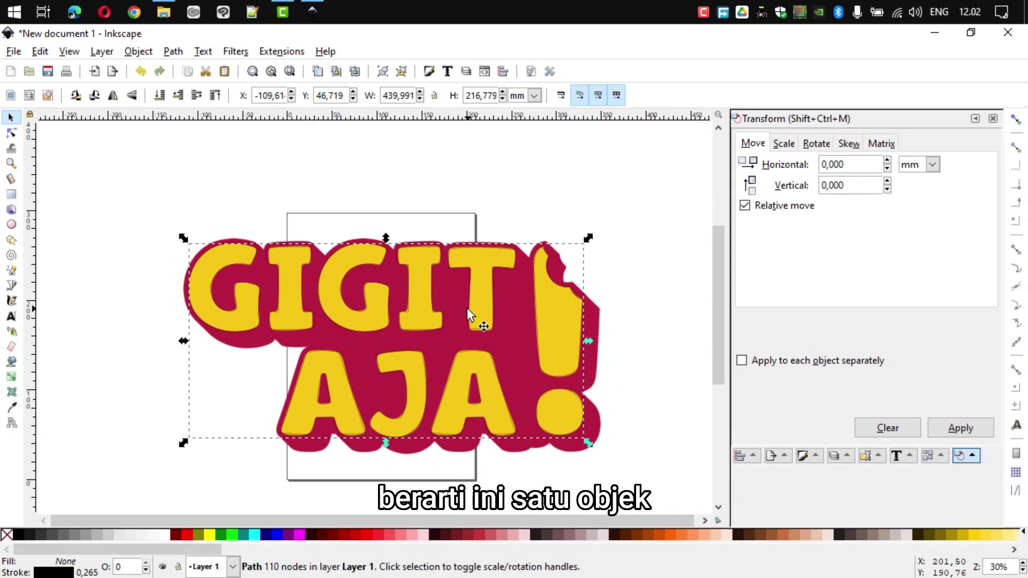
{"action": "left_click", "coordinate": [585, 211]}
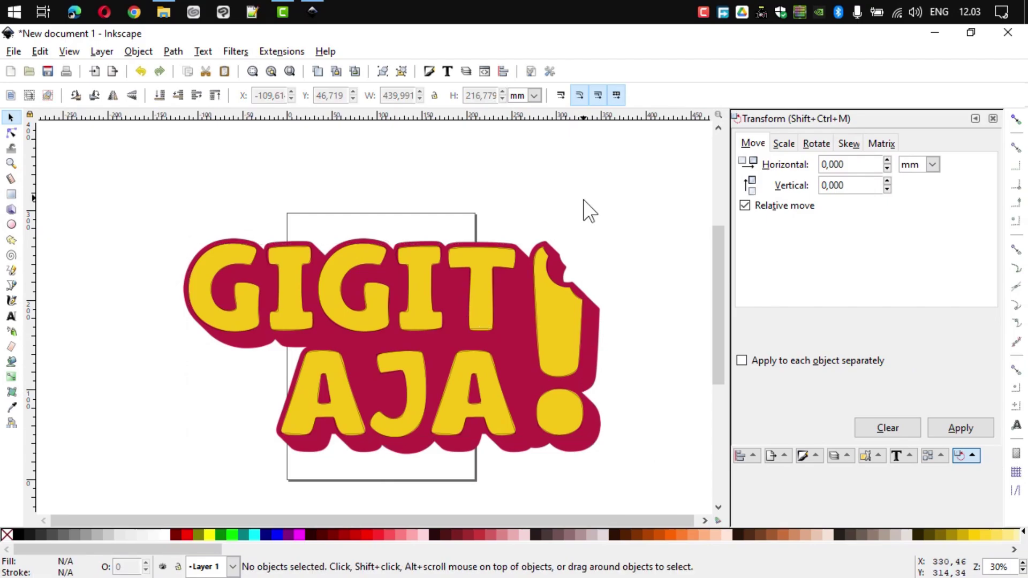
{"action": "left_click", "coordinate": [560, 303]}
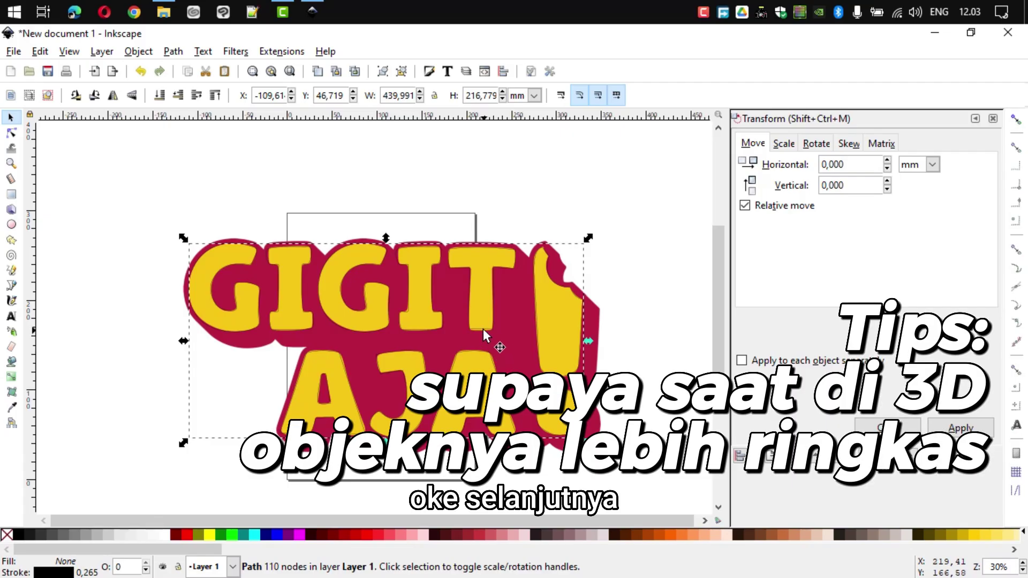
Duplicate the merged letters, fill the copy magenta, and dynamic-offset it much wider
{"action": "right_click", "coordinate": [482, 329]}
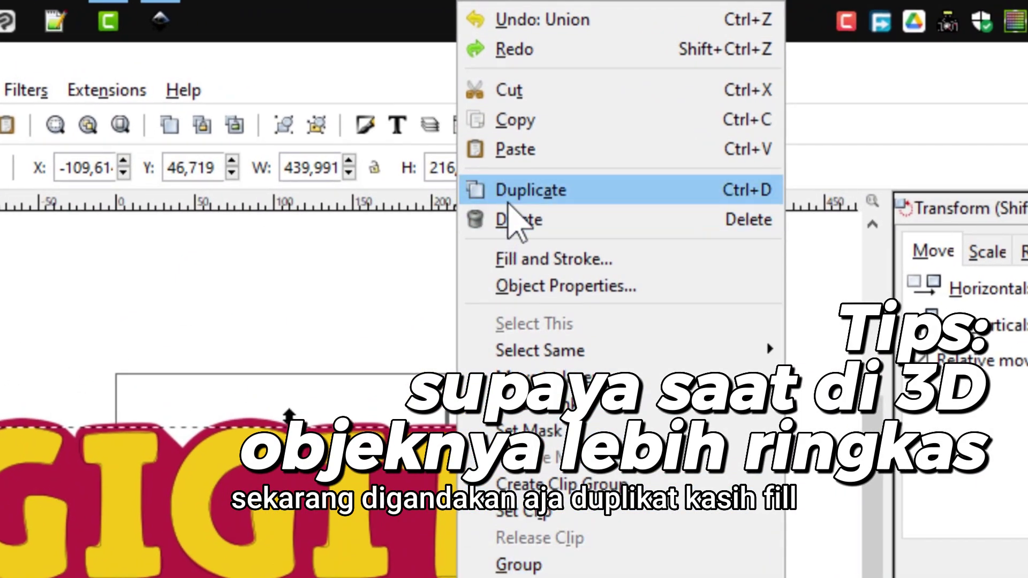
{"action": "left_click", "coordinate": [508, 191]}
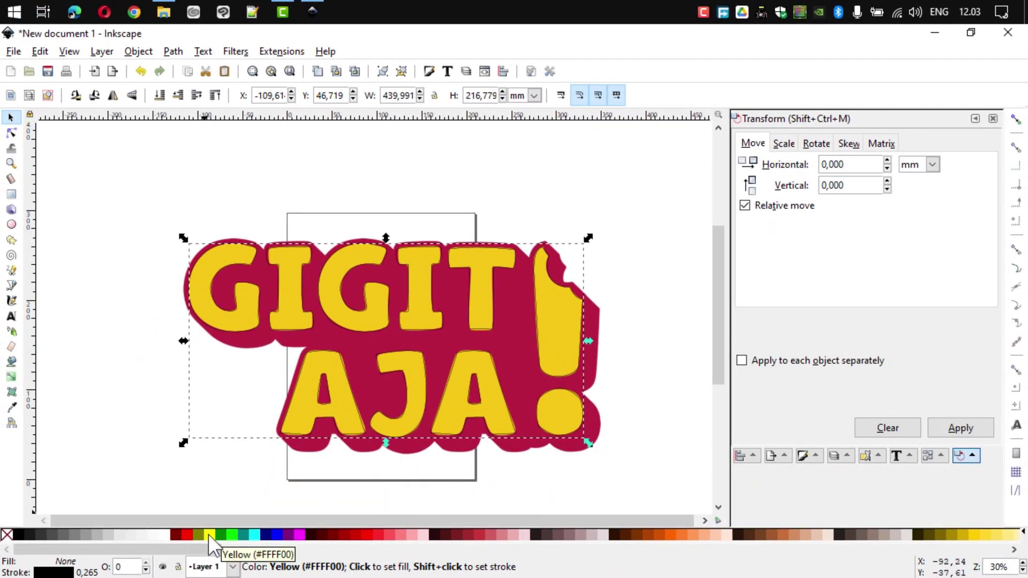
{"action": "left_click", "coordinate": [209, 535]}
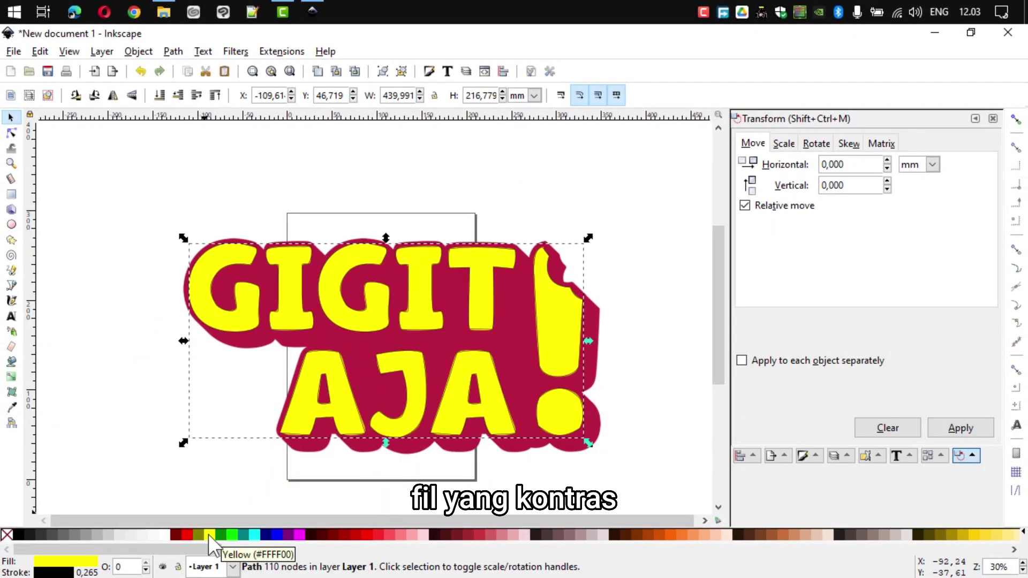
{"action": "left_click", "coordinate": [296, 534]}
{"action": "left_click", "coordinate": [173, 51]}
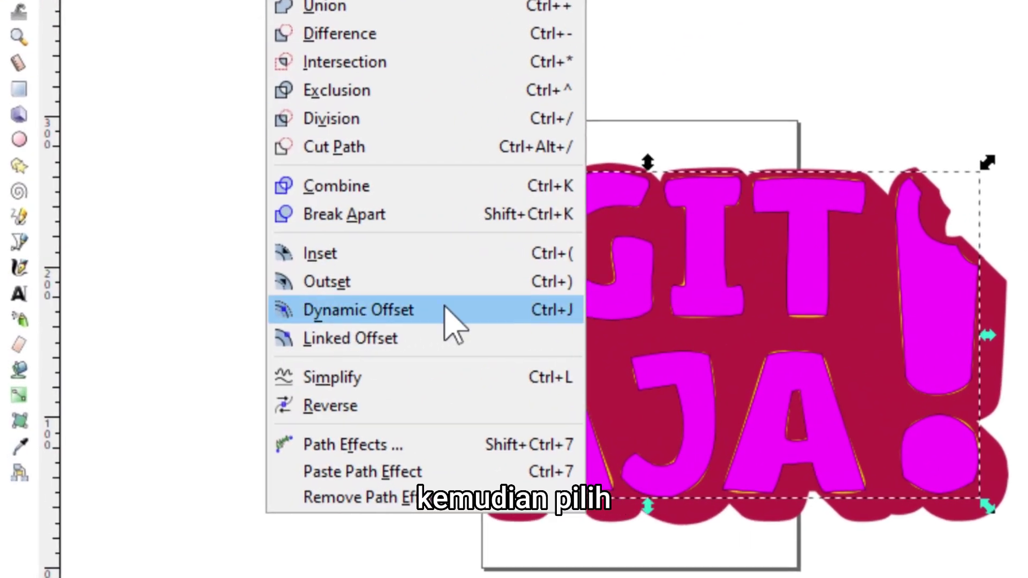
{"action": "left_click", "coordinate": [444, 310]}
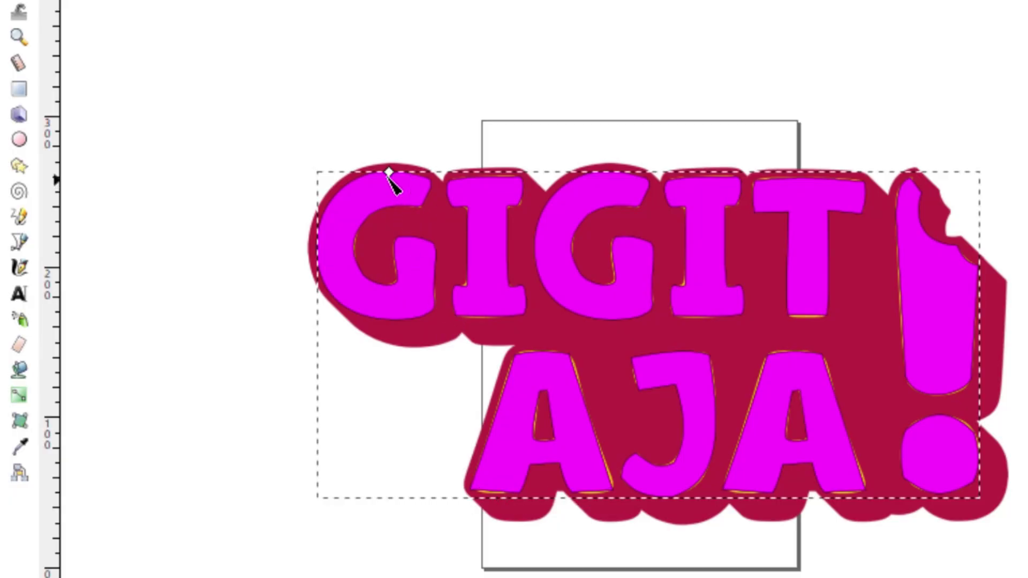
{"action": "left_click_drag", "start_coordinate": [386, 169], "coordinate": [381, 152]}
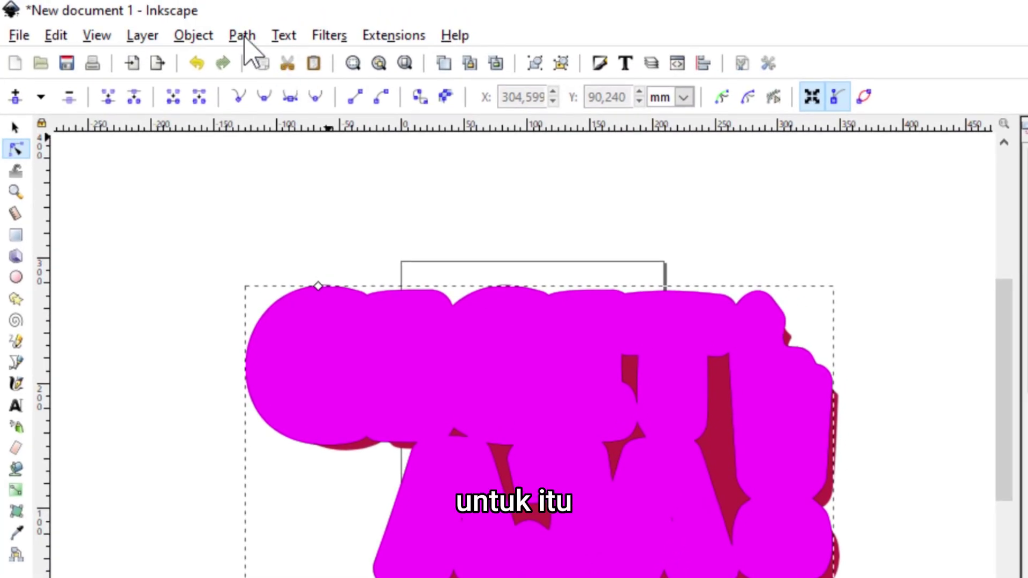
Convert the offset shape to a path and delete its inner and stray leftover nodes
{"action": "left_click", "coordinate": [242, 35]}
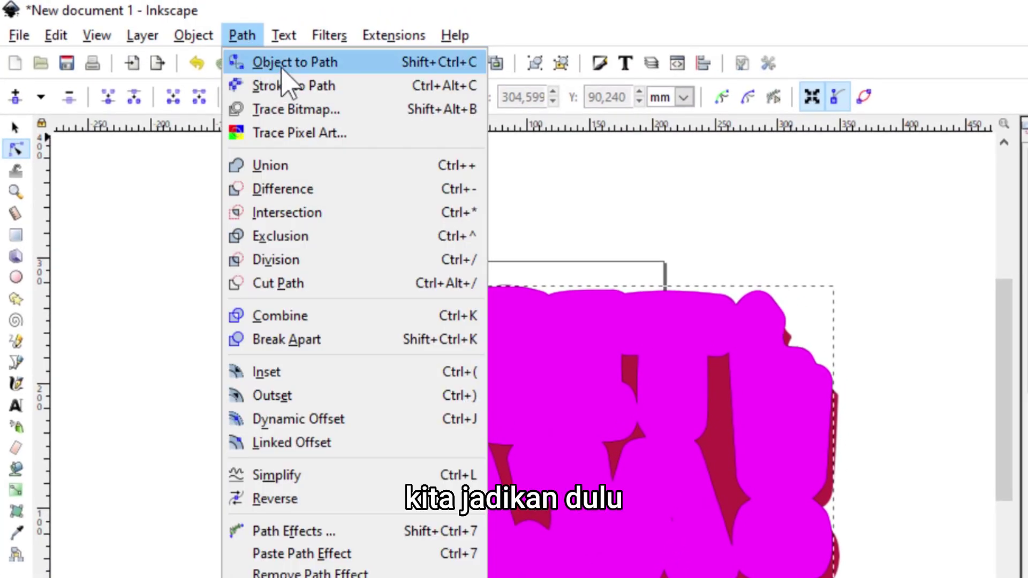
{"action": "left_click", "coordinate": [262, 62]}
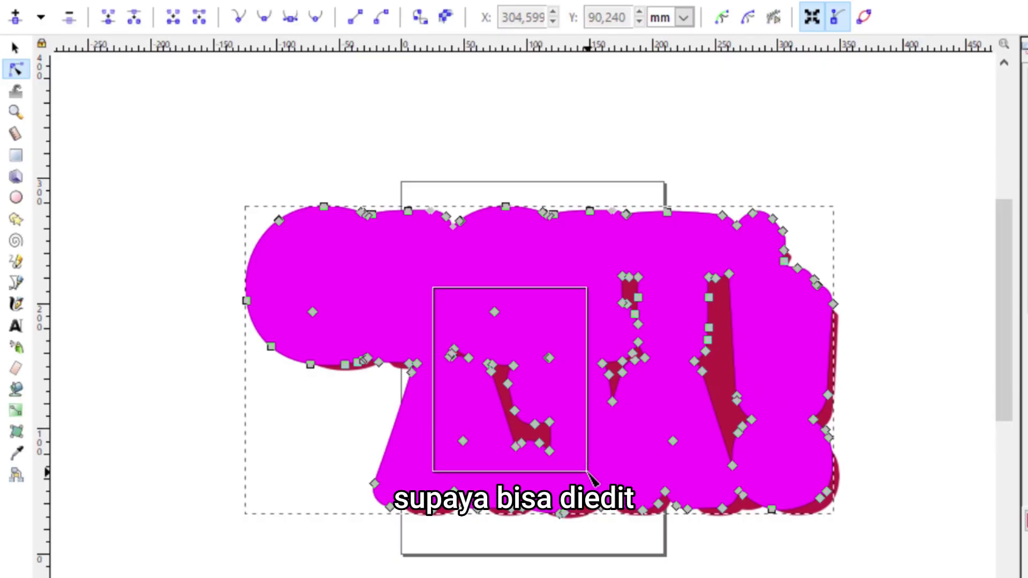
{"action": "left_click_drag", "start_coordinate": [604, 441], "coordinate": [591, 475]}
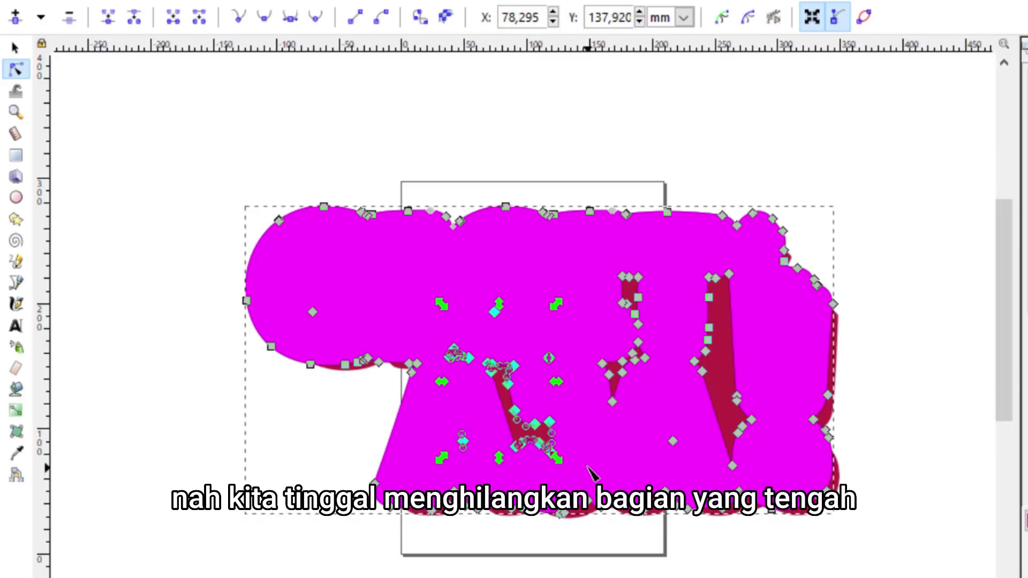
{"action": "key", "text": "Delete"}
{"action": "left_click_drag", "start_coordinate": [572, 240], "coordinate": [672, 447]}
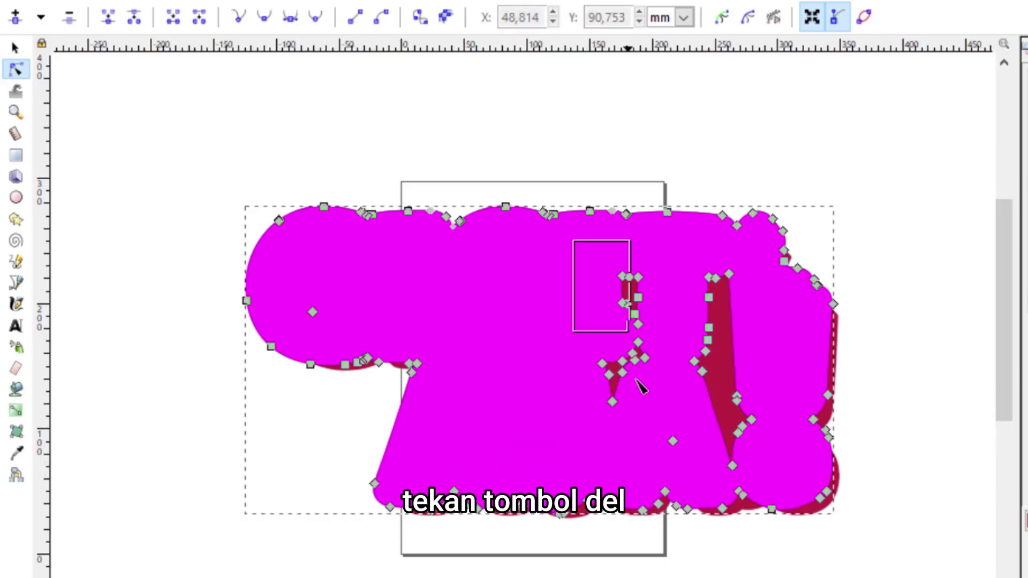
{"action": "key", "text": "Delete"}
{"action": "left_click_drag", "start_coordinate": [658, 337], "coordinate": [747, 471]}
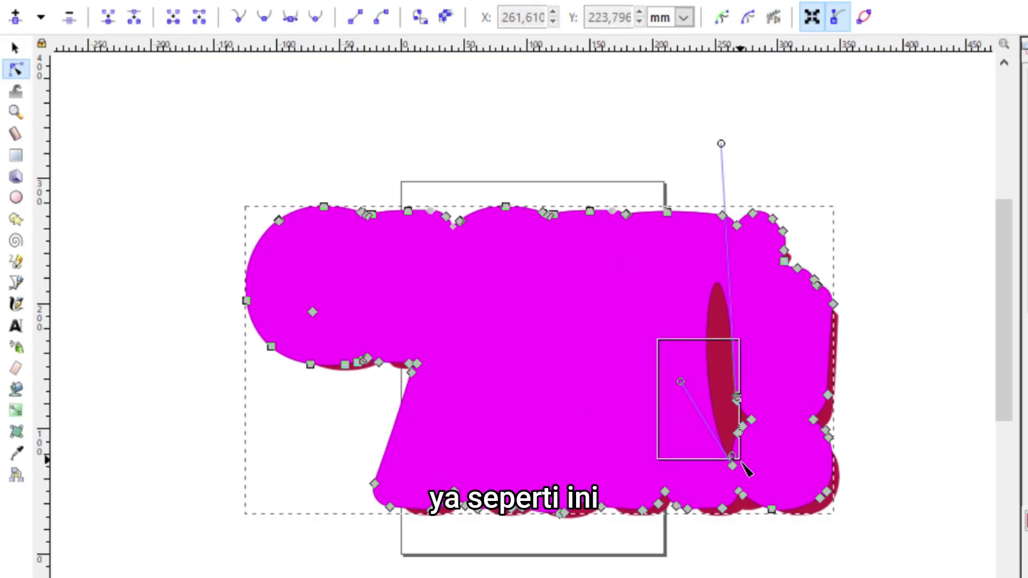
{"action": "key", "text": "Delete"}
{"action": "left_click", "coordinate": [312, 312]}
{"action": "key", "text": "Delete"}
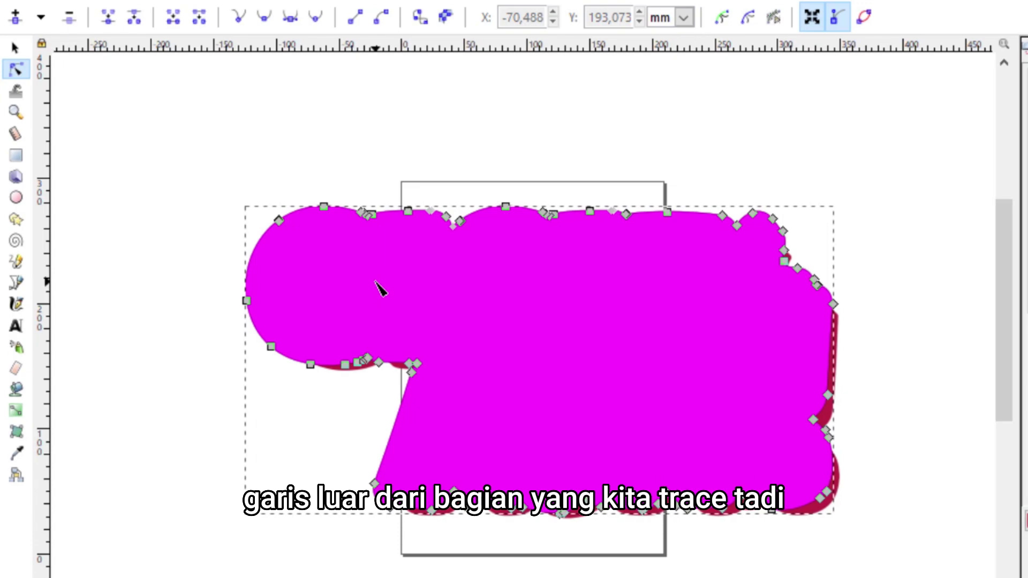
{"action": "left_click", "coordinate": [15, 48]}
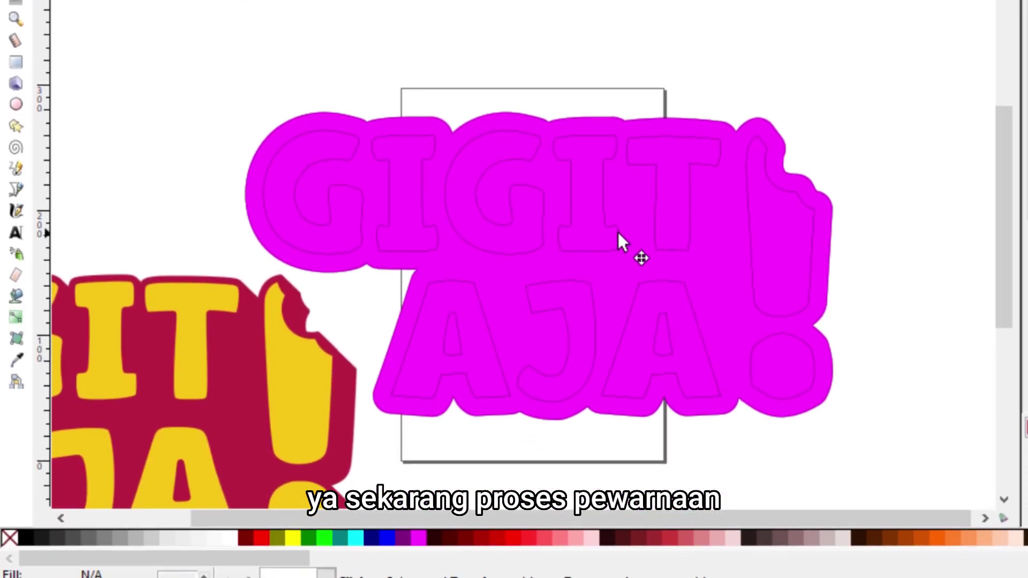
Fill the traced letters with the reference image's yellow using the Dropper
{"action": "left_click", "coordinate": [619, 234]}
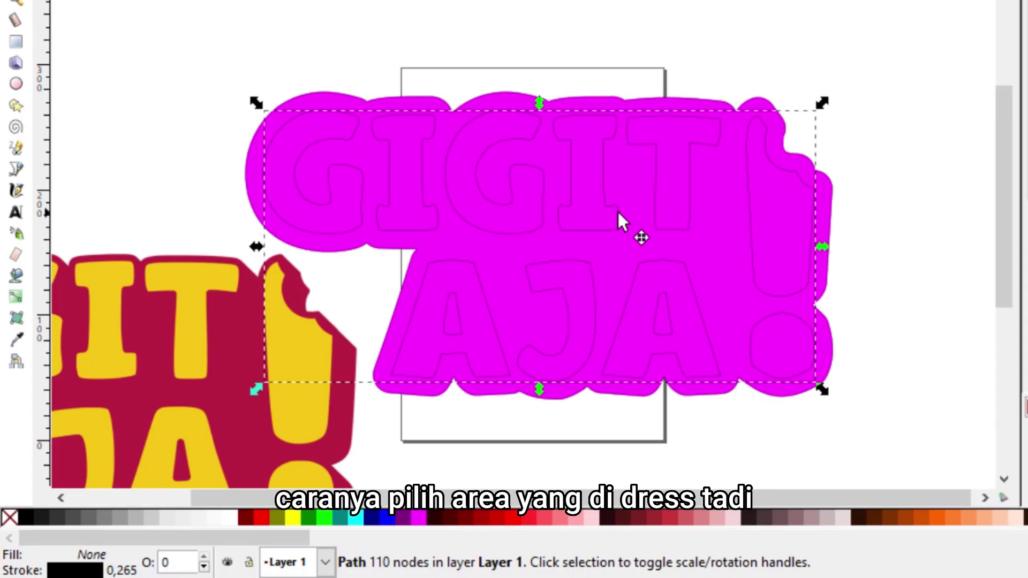
{"action": "left_click", "coordinate": [16, 339]}
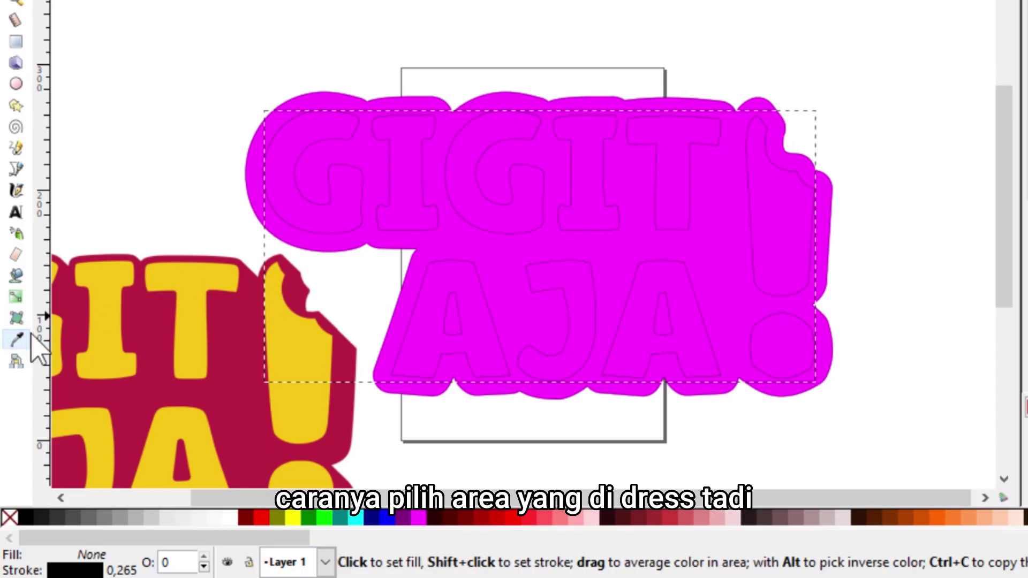
{"action": "left_click", "coordinate": [191, 282]}
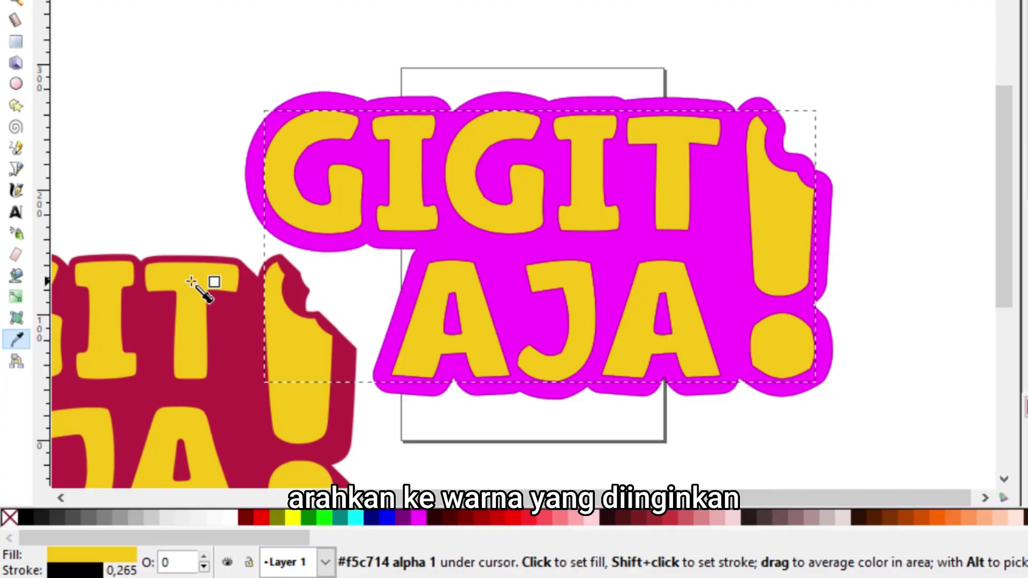
{"action": "key", "text": "s"}
Fill the magenta outline with the reference crimson and move the reference image over the artwork
{"action": "left_click", "coordinate": [322, 97]}
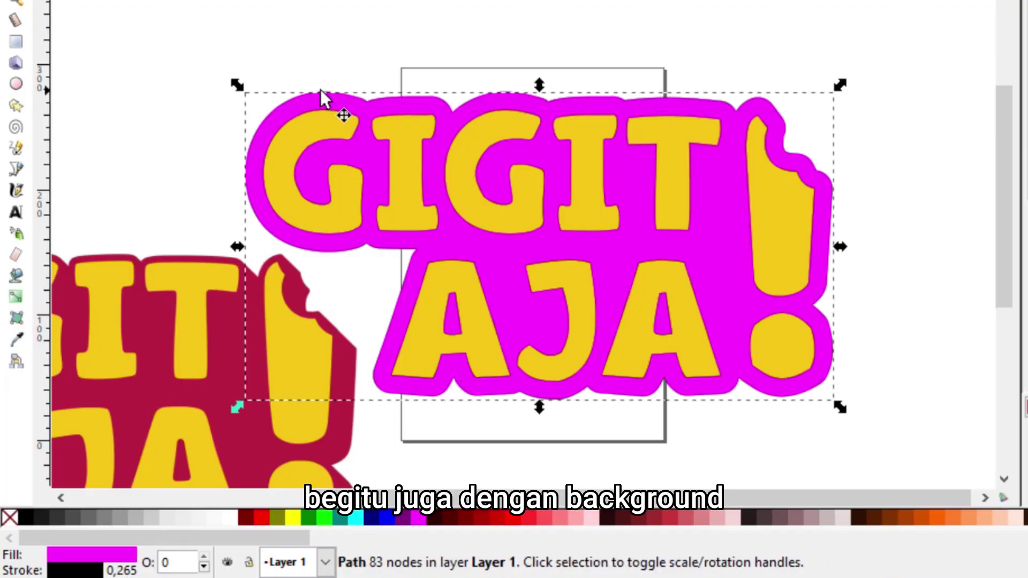
{"action": "left_click", "coordinate": [18, 339]}
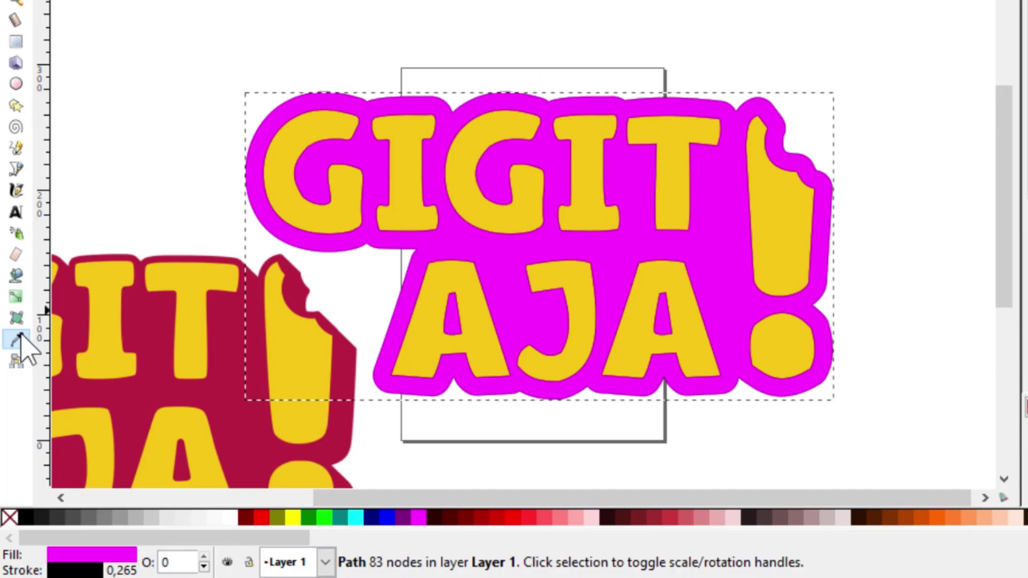
{"action": "left_click", "coordinate": [224, 331]}
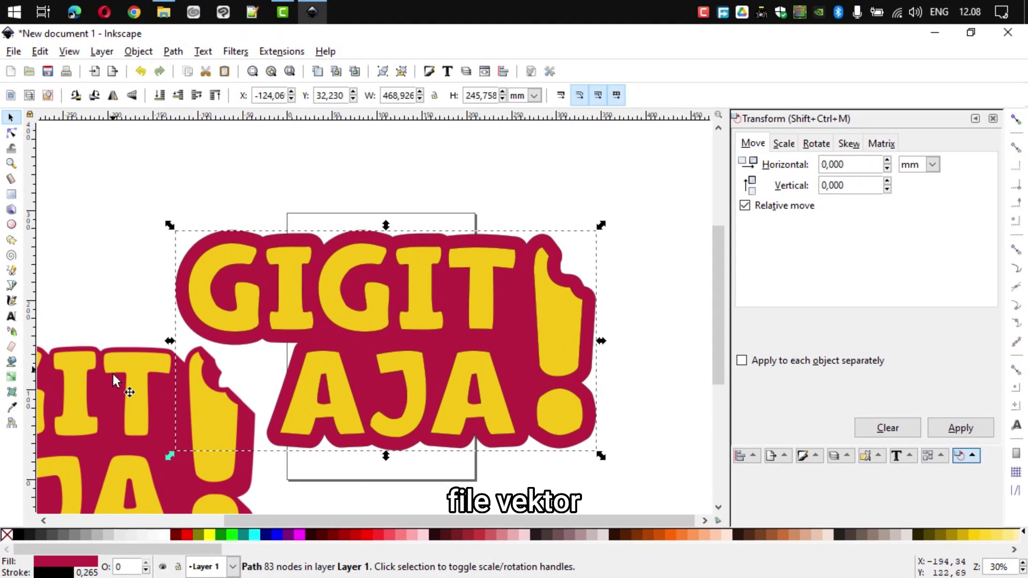
{"action": "left_click_drag", "start_coordinate": [114, 380], "coordinate": [300, 183]}
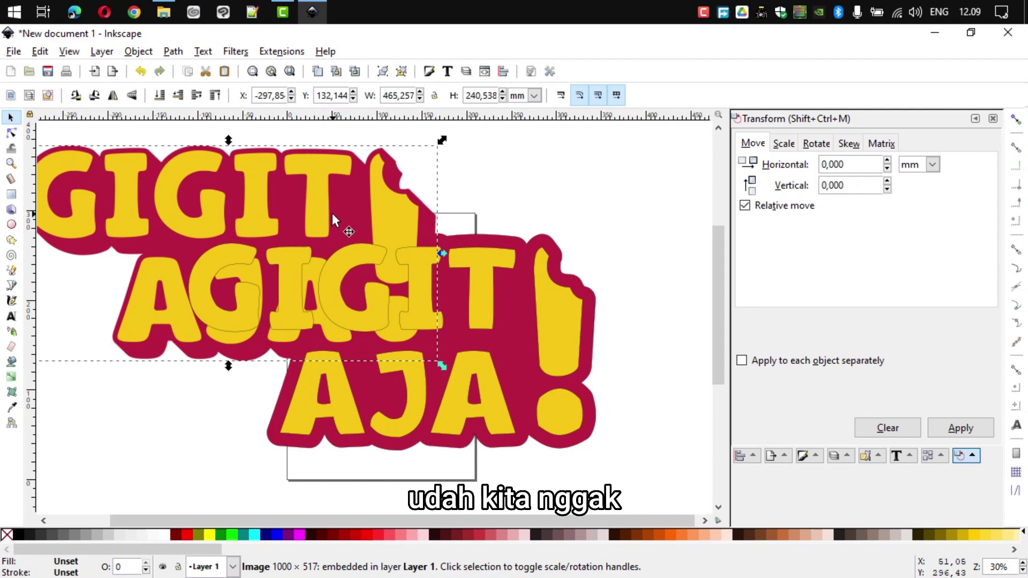
Delete the reference image and move both logo paths to the page's bottom-left corner
{"action": "right_click", "coordinate": [336, 209]}
{"action": "left_click", "coordinate": [392, 296]}
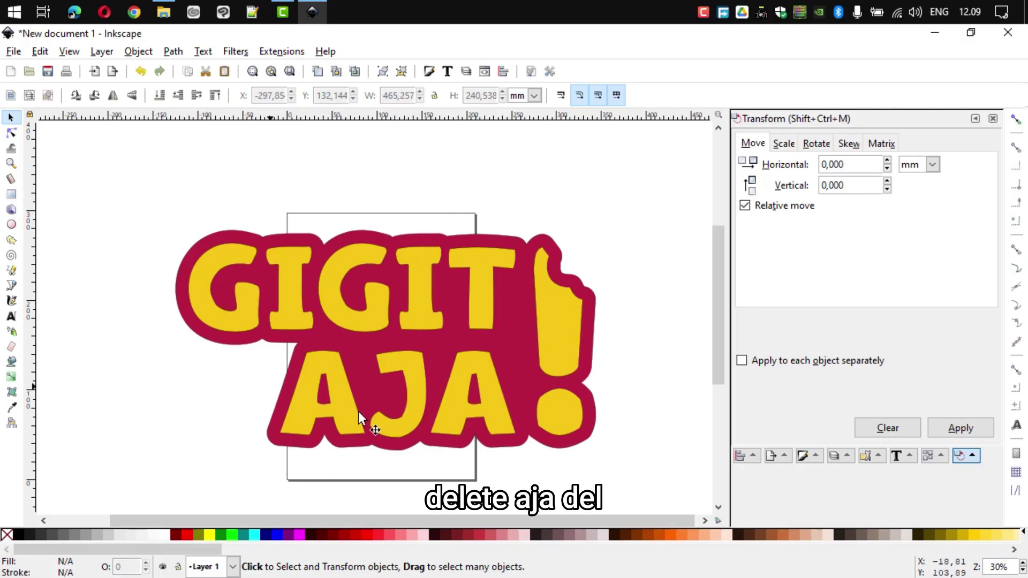
{"action": "left_click_drag", "start_coordinate": [155, 206], "coordinate": [649, 473]}
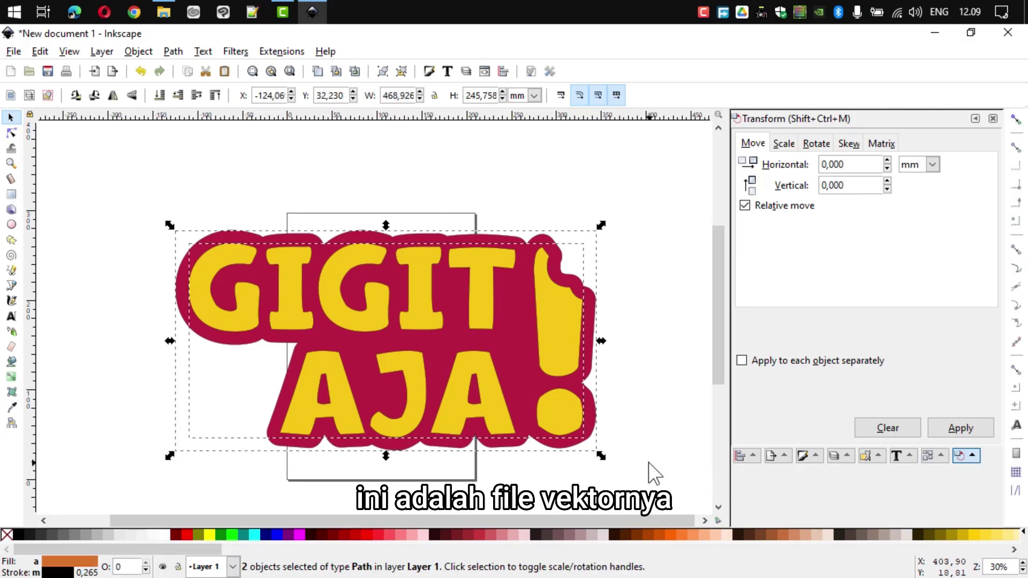
{"action": "left_click_drag", "start_coordinate": [583, 424], "coordinate": [566, 406]}
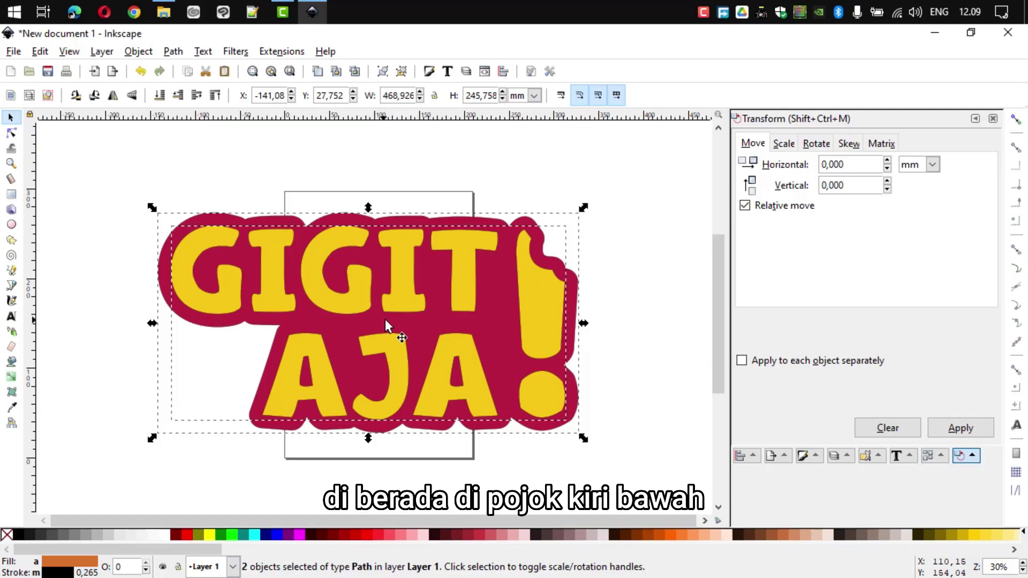
{"action": "mouse_move", "coordinate": [384, 317]}
{"action": "left_mouse_down"}
{"action": "mouse_move", "coordinate": [275, 509]}
{"action": "mouse_move", "coordinate": [289, 366]}
{"action": "left_mouse_up"}
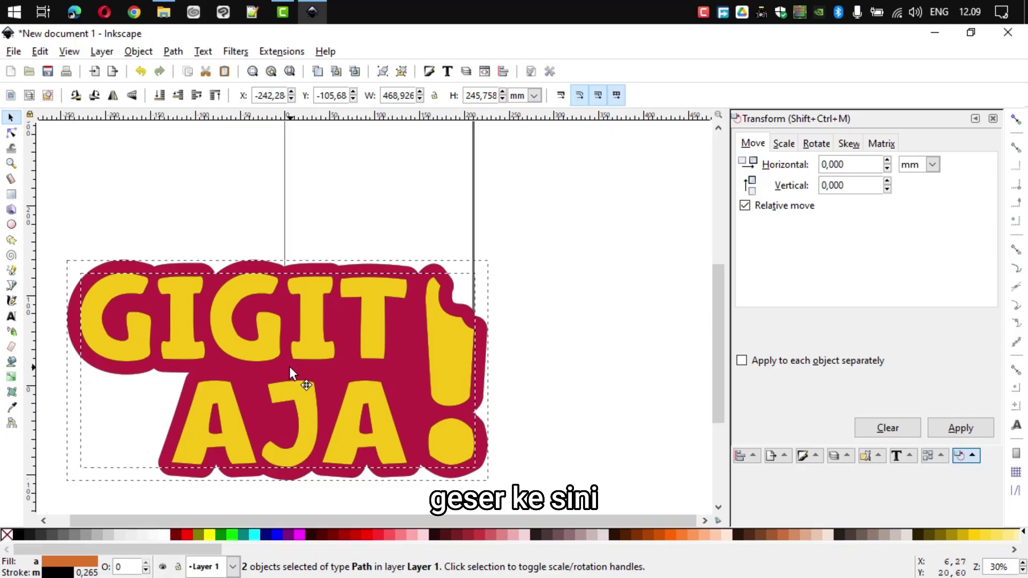
{"action": "left_click", "coordinate": [410, 220]}
{"action": "left_click_drag", "start_coordinate": [410, 220], "coordinate": [485, 233]}
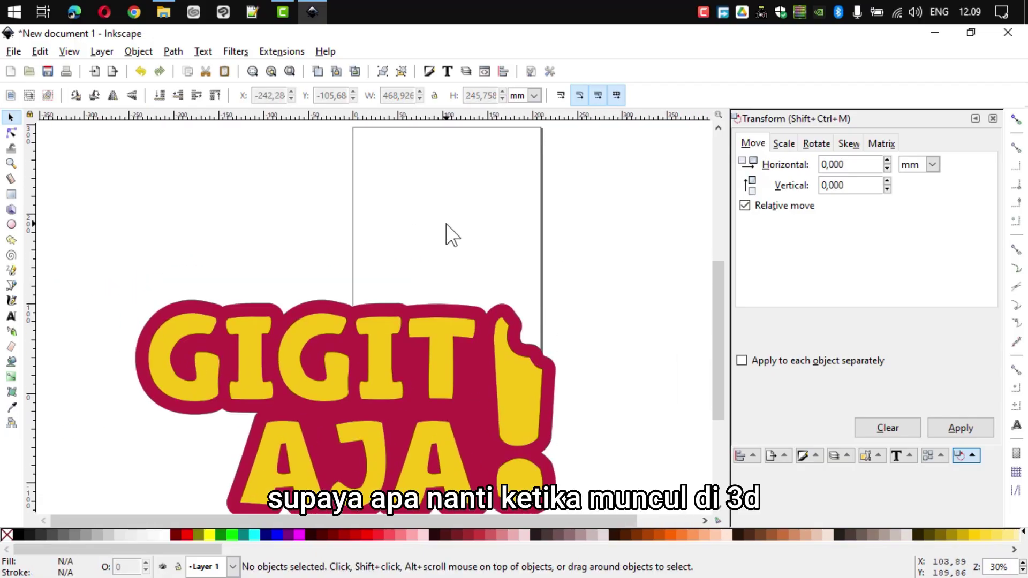
{"action": "scroll", "coordinate": [425, 264], "scroll_direction": "down", "scroll_amount": 1}
{"action": "scroll", "coordinate": [380, 274], "scroll_direction": "up", "scroll_amount": 1}
{"action": "scroll", "coordinate": [390, 230], "scroll_direction": "down", "scroll_amount": 3}
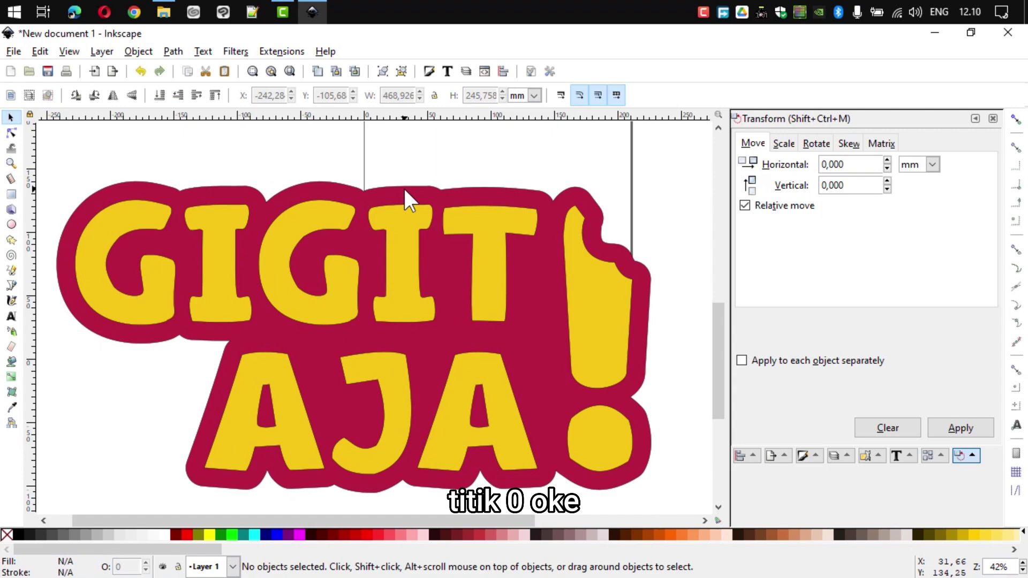
Save the drawing as 'gigit aja' in the 3d model folder and close Inkscape
{"action": "left_click", "coordinate": [48, 70]}
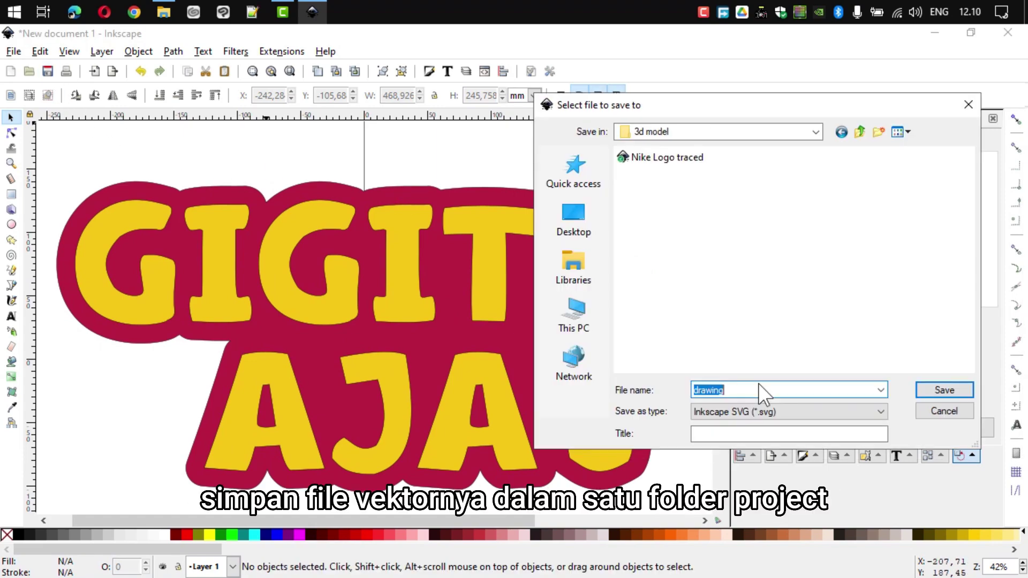
{"action": "type", "text": "gigit aja"}
{"action": "key", "text": "Return"}
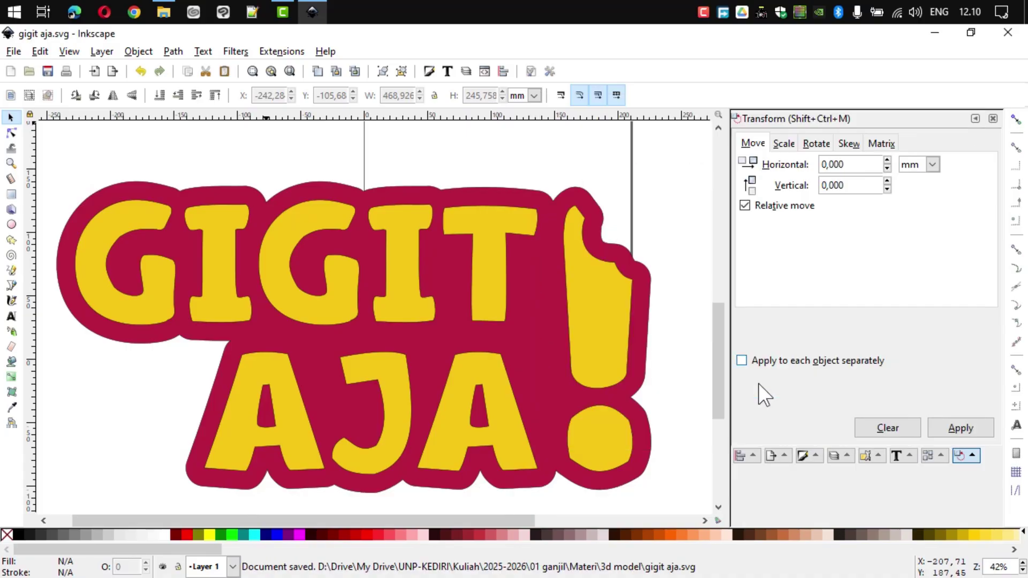
{"action": "left_click", "coordinate": [1006, 33]}
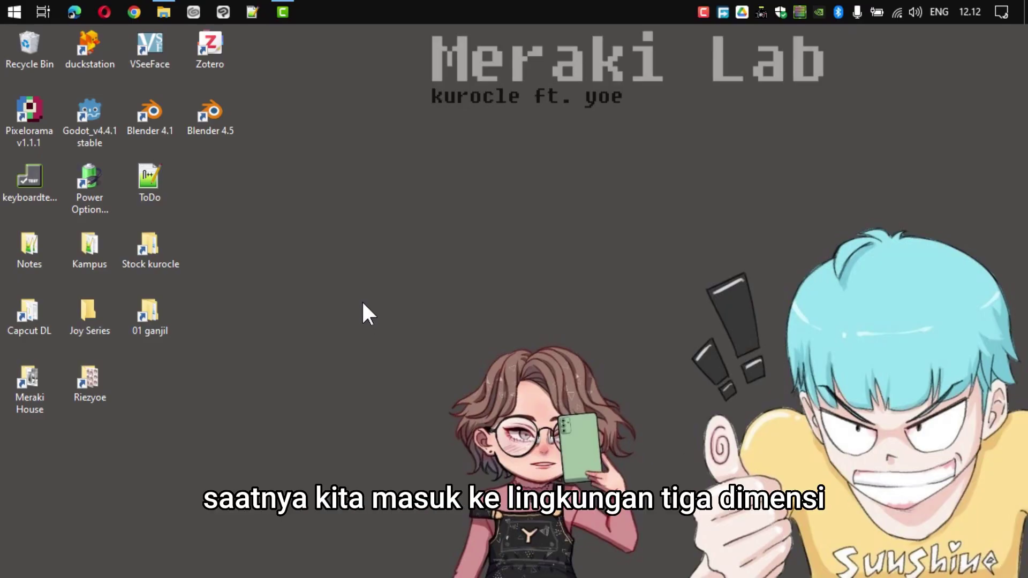
Launch Blender 4.1, dismiss the splash screen, and delete the default cube
{"action": "right_click", "coordinate": [158, 111]}
{"action": "left_click", "coordinate": [234, 129]}
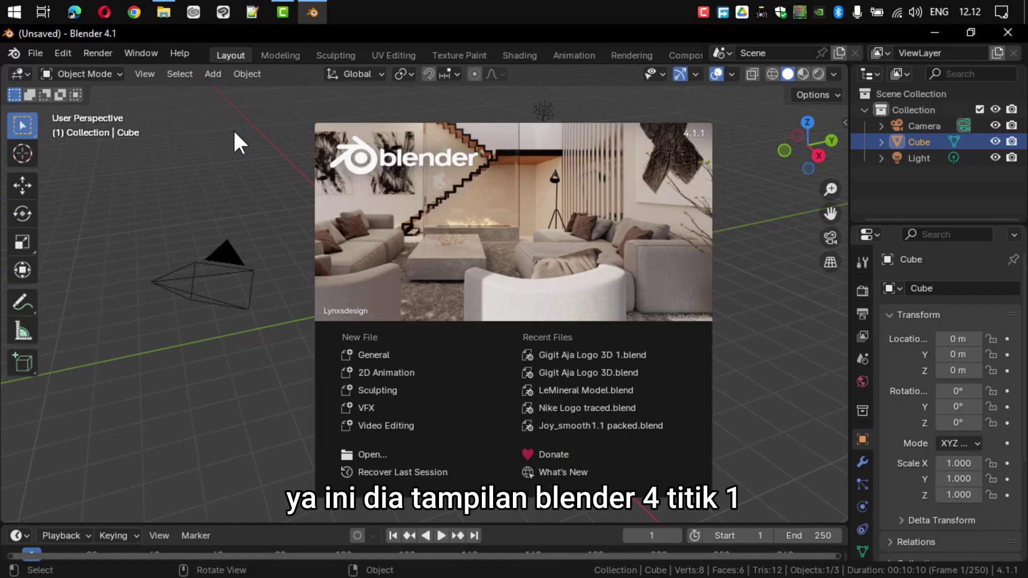
{"action": "left_click", "coordinate": [239, 166]}
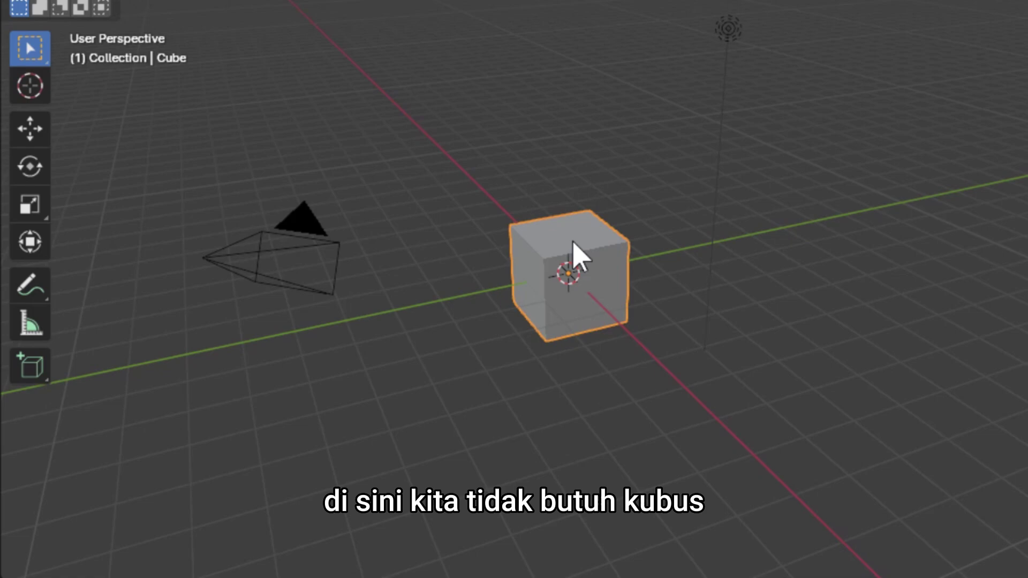
{"action": "key", "text": "x"}
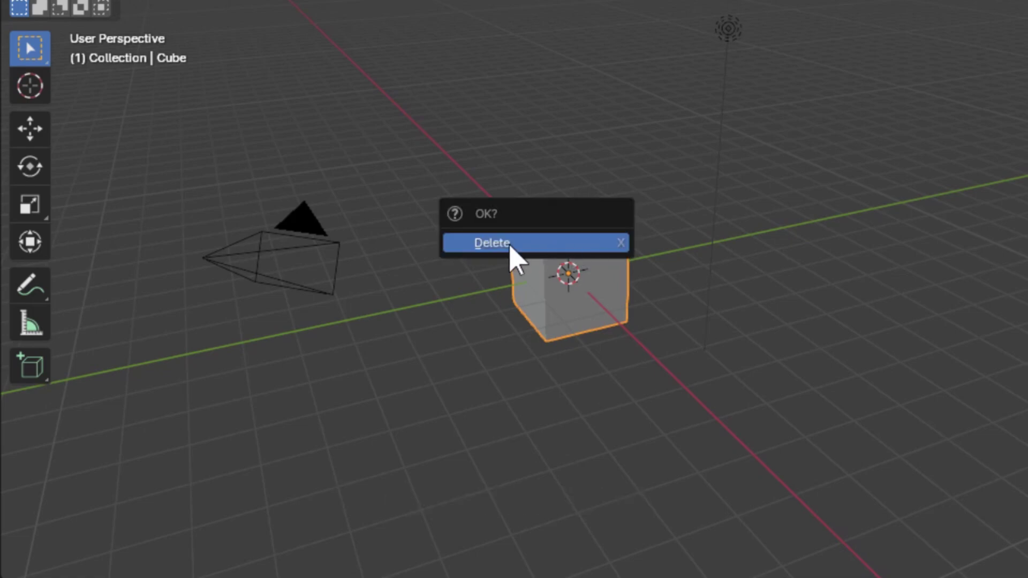
{"action": "left_click", "coordinate": [528, 249]}
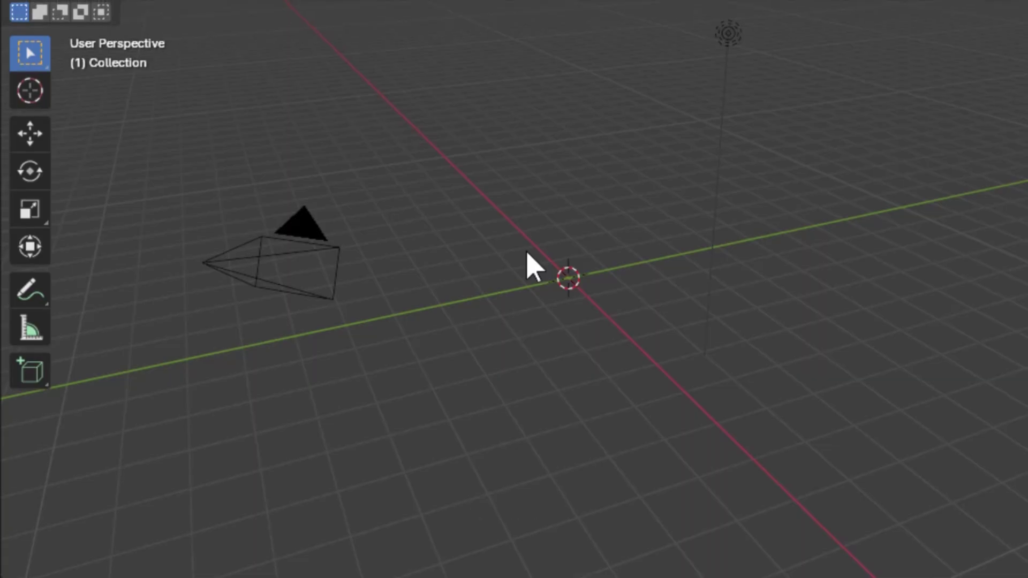
Import gigit aja.svg from the 3d model folder as a Scalable Vector Graphics file
{"action": "left_click", "coordinate": [47, 39]}
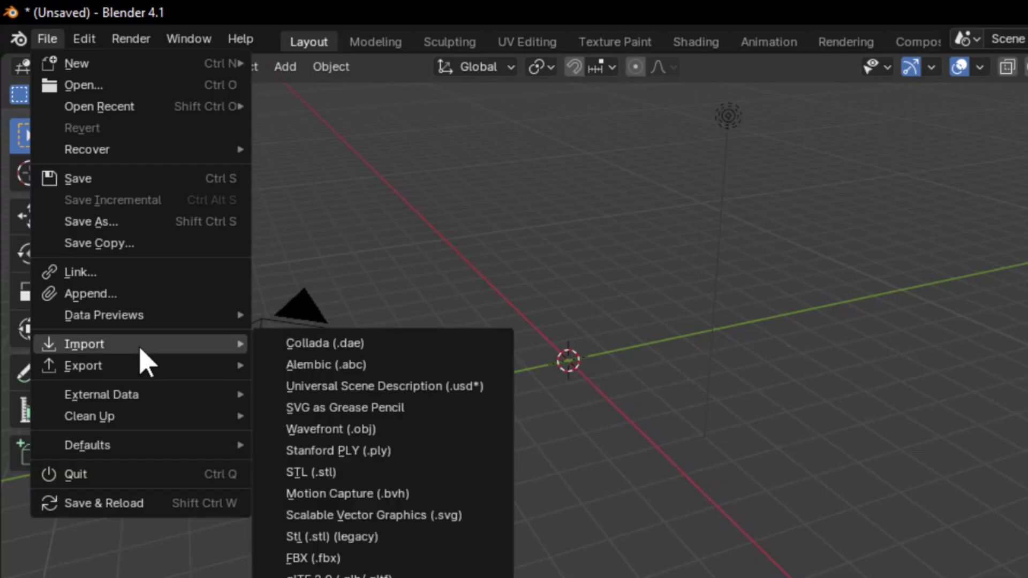
{"action": "mouse_move", "coordinate": [84, 343]}
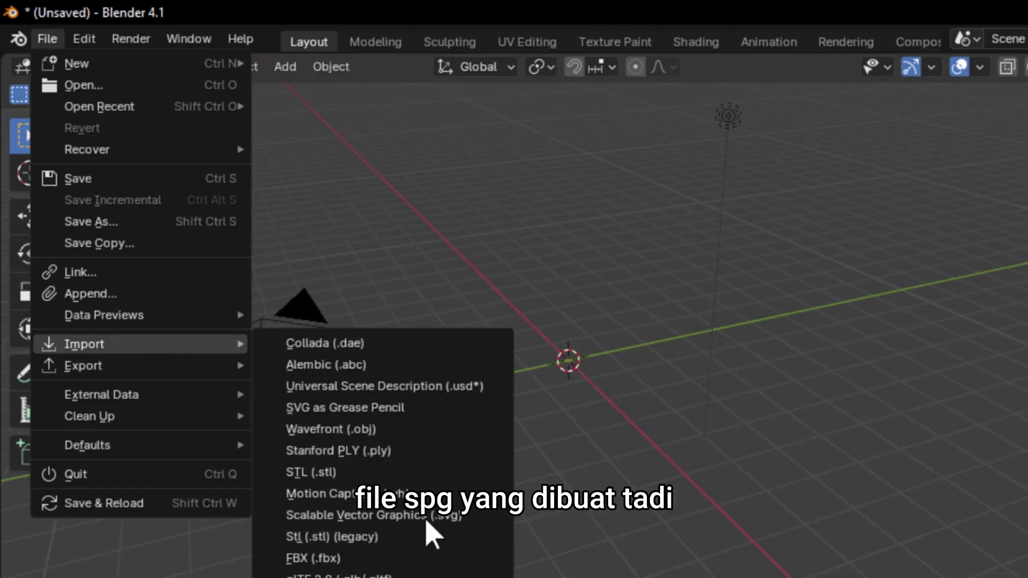
{"action": "left_click", "coordinate": [428, 516]}
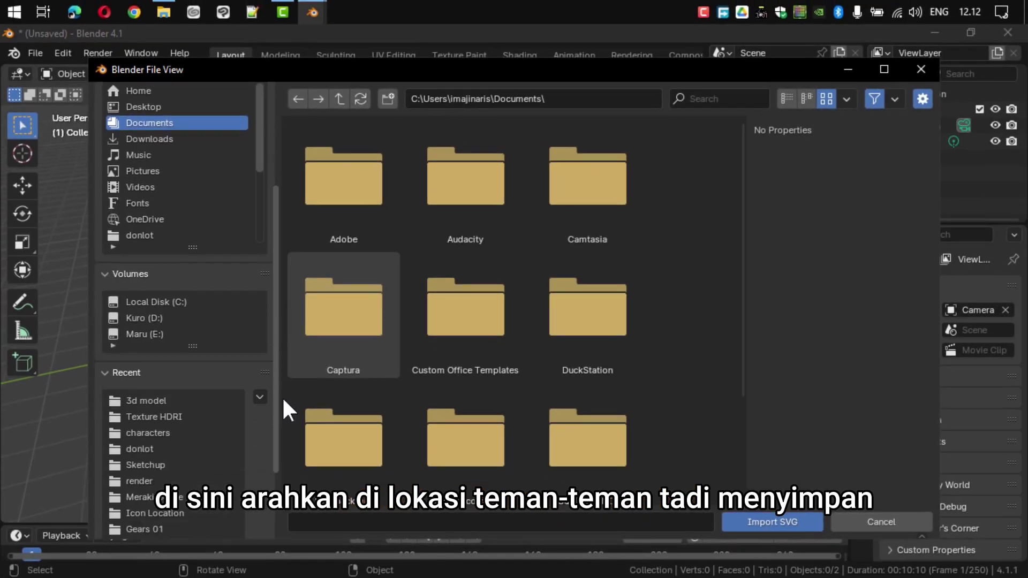
{"action": "scroll", "coordinate": [281, 418], "scroll_direction": "down", "scroll_amount": 5}
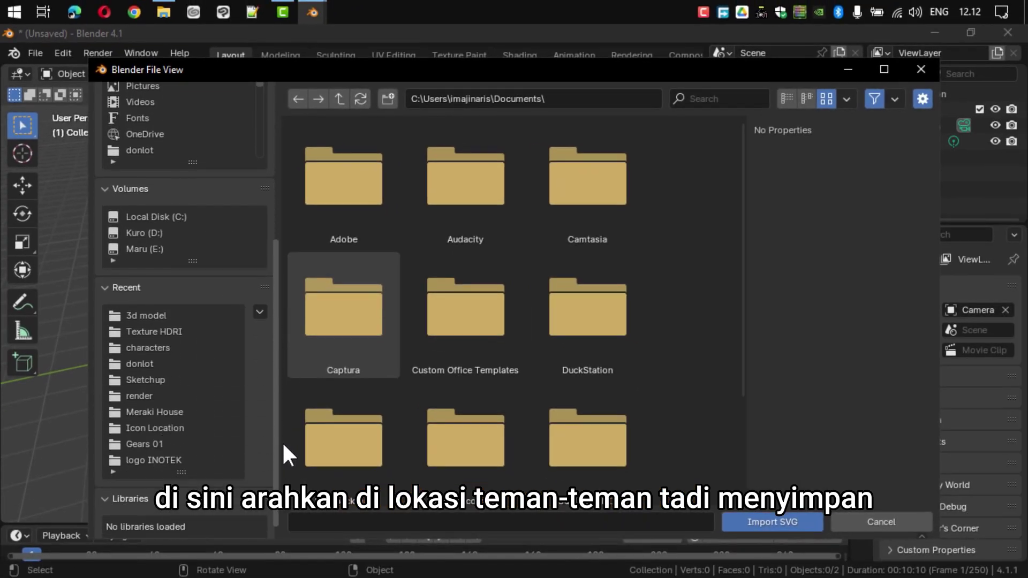
{"action": "left_click", "coordinate": [162, 307]}
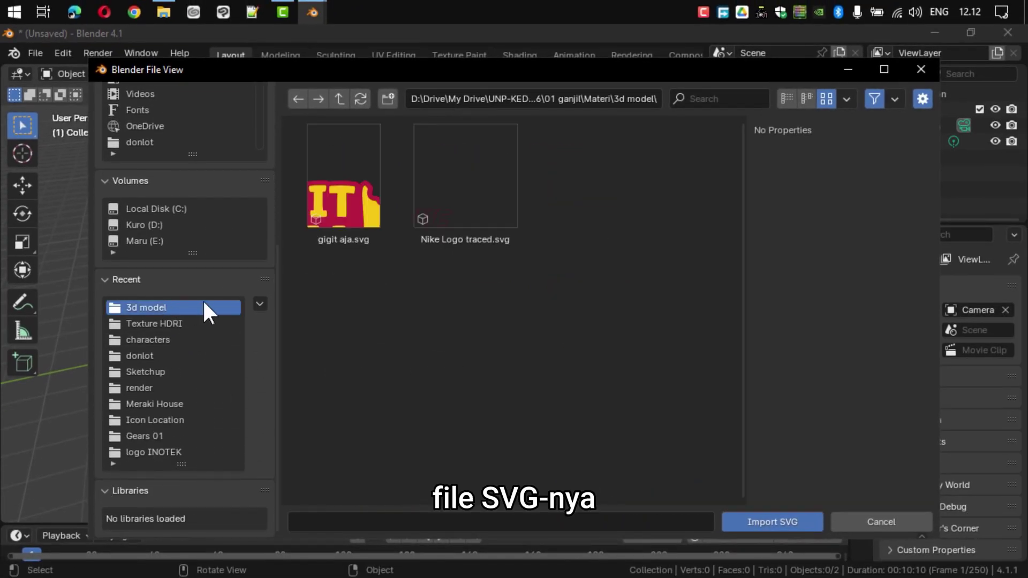
{"action": "left_click", "coordinate": [340, 210]}
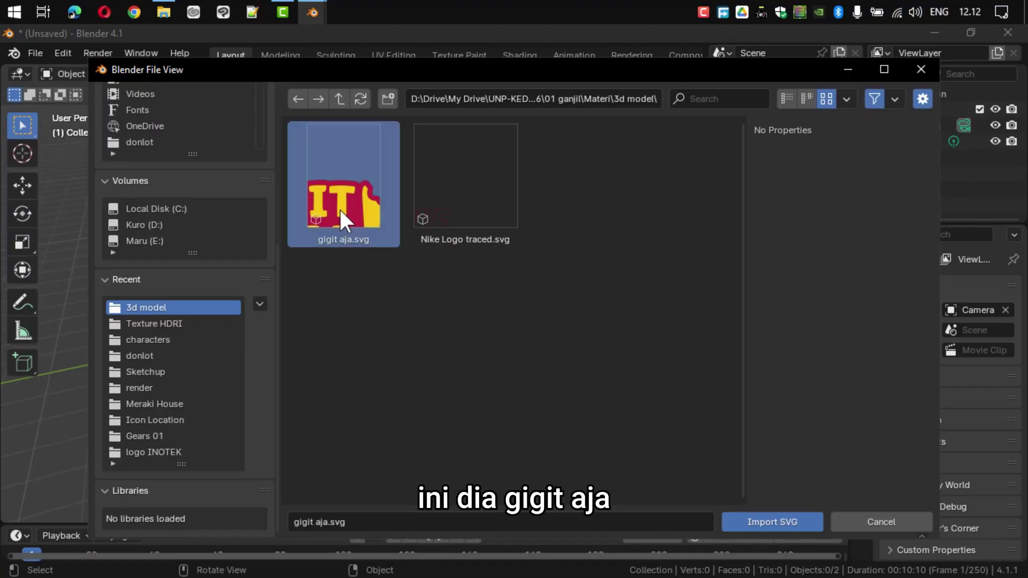
{"action": "left_click", "coordinate": [759, 520]}
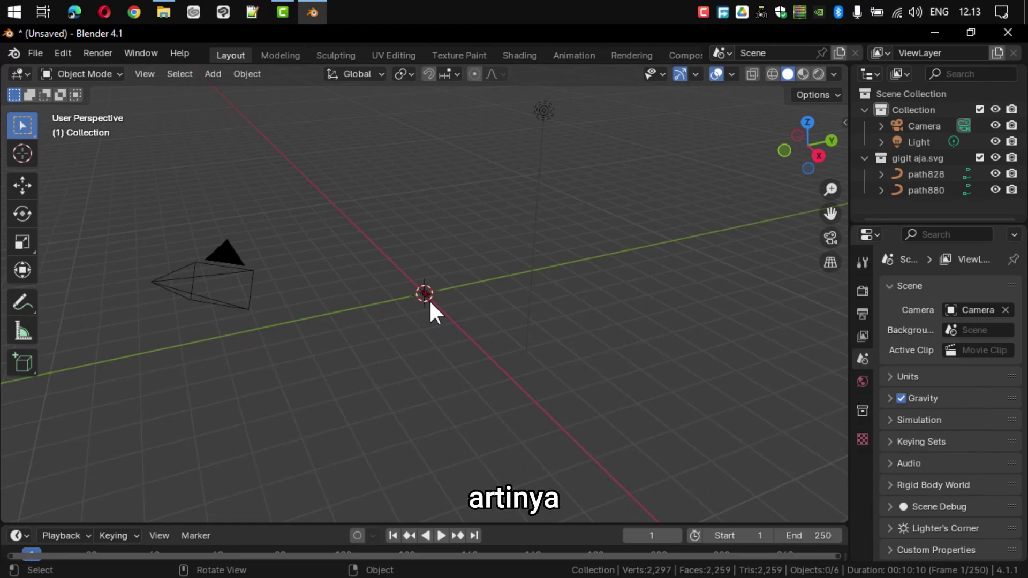
Show the sidebar's Item tab and box-select both logo paths, path828 and path880
{"action": "mouse_move", "coordinate": [424, 293]}
{"action": "left_mouse_down"}
{"action": "mouse_move", "coordinate": [435, 332]}
{"action": "mouse_move", "coordinate": [479, 373]}
{"action": "mouse_move", "coordinate": [433, 324]}
{"action": "left_mouse_up"}
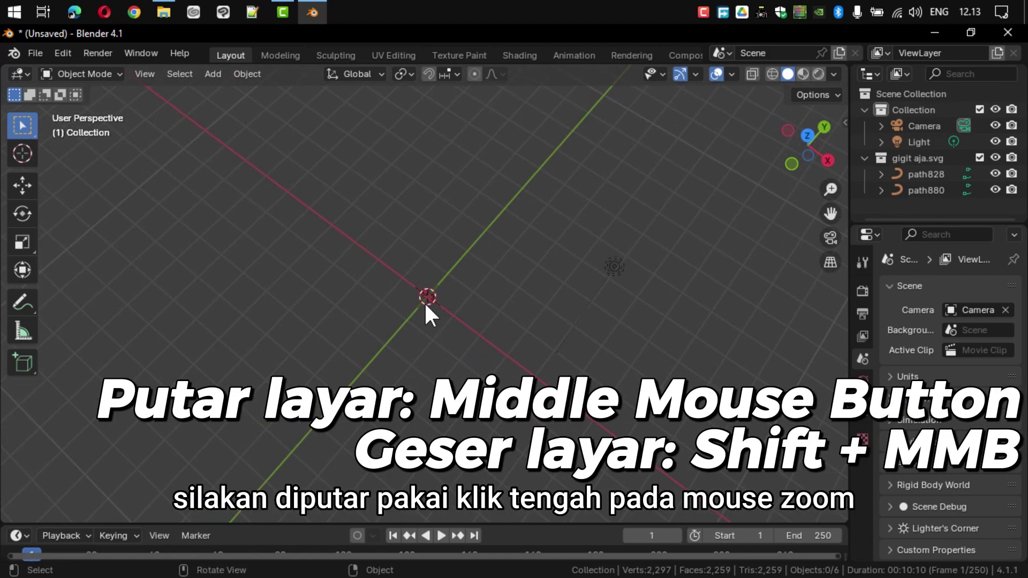
{"action": "scroll", "coordinate": [423, 289], "scroll_direction": "up", "scroll_amount": 5}
{"action": "scroll", "coordinate": [415, 278], "scroll_direction": "up", "scroll_amount": 3}
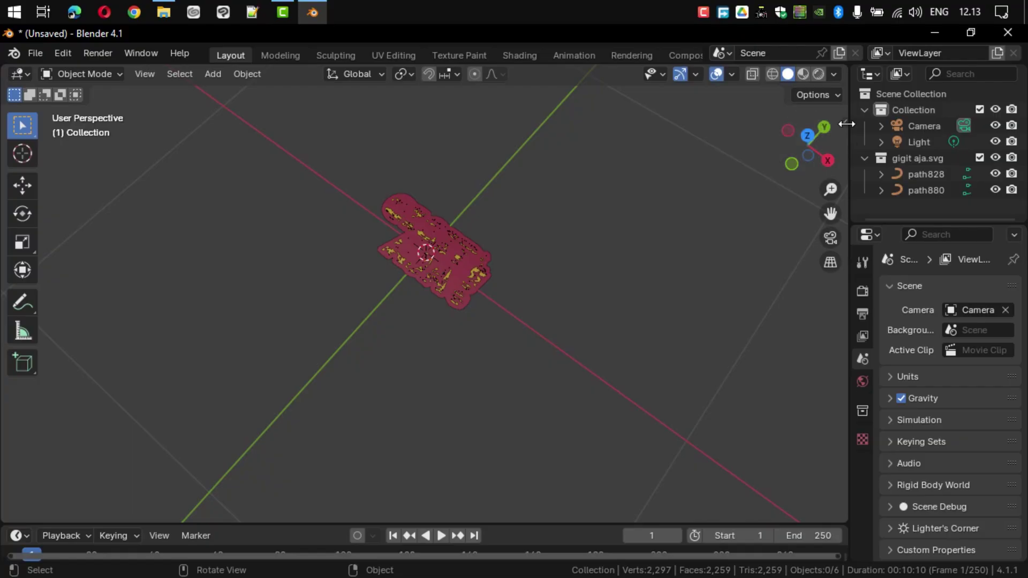
{"action": "key", "text": "n"}
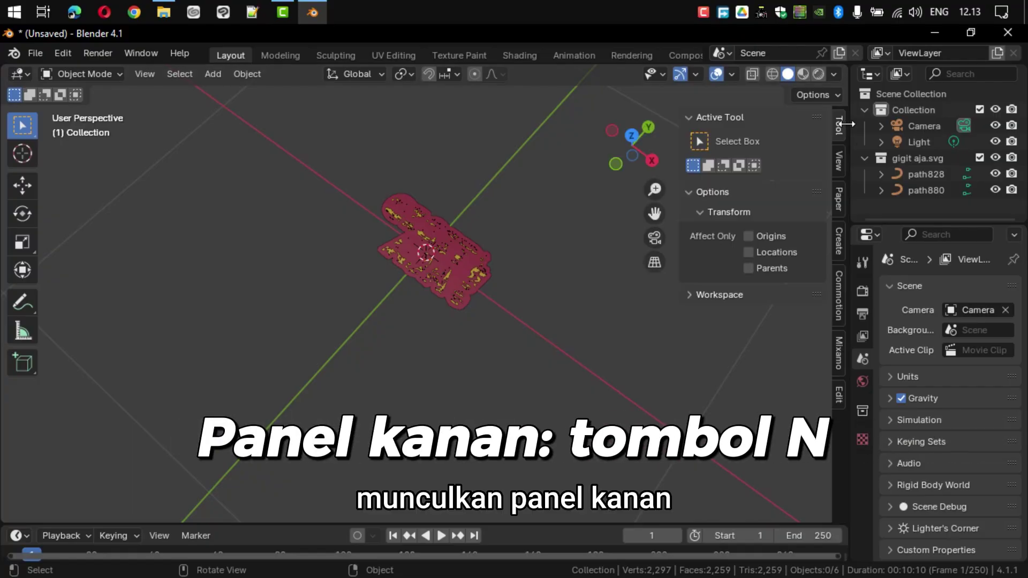
{"action": "left_click", "coordinate": [470, 268]}
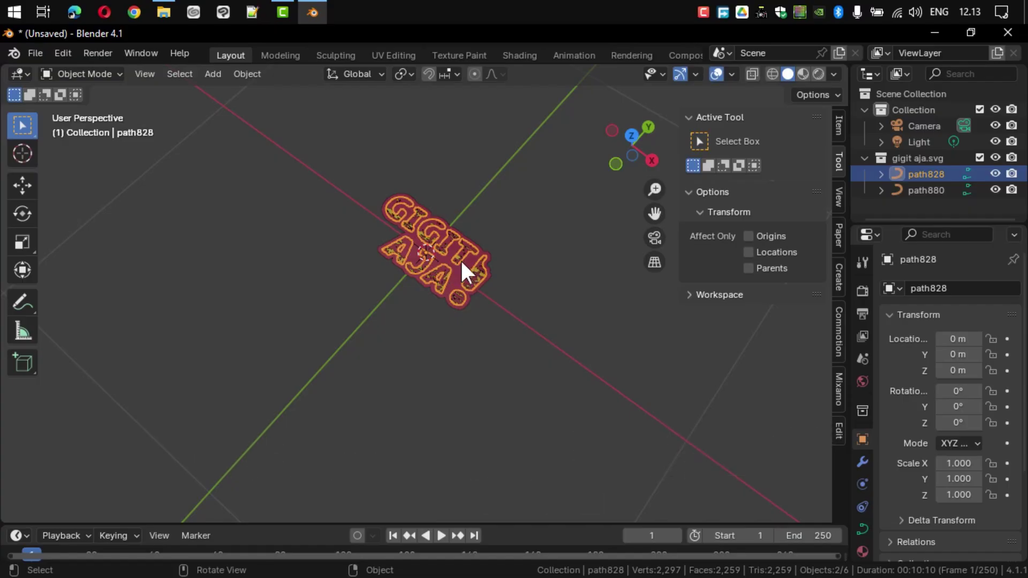
{"action": "left_click", "coordinate": [838, 128]}
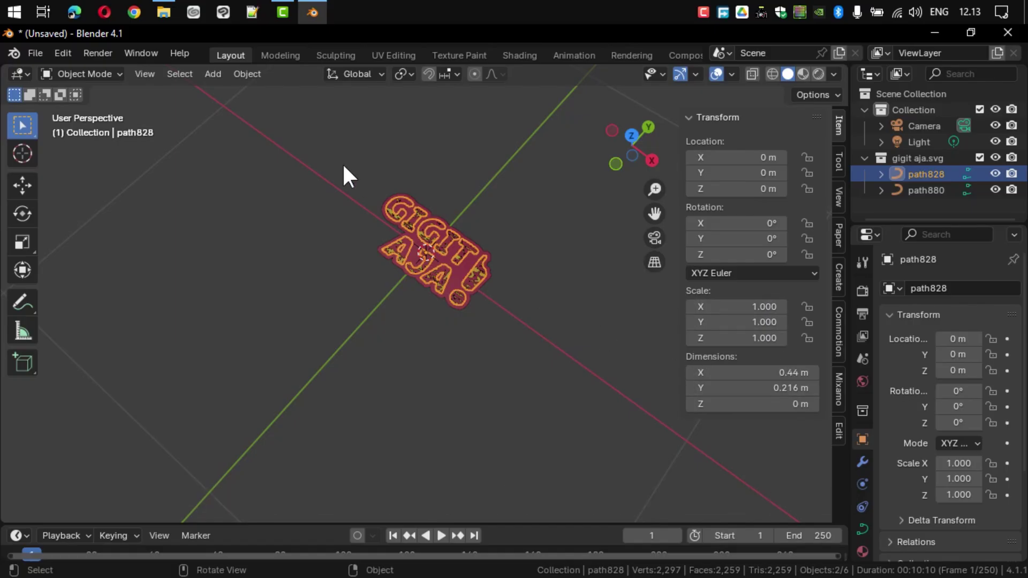
{"action": "left_click_drag", "start_coordinate": [343, 164], "coordinate": [542, 353]}
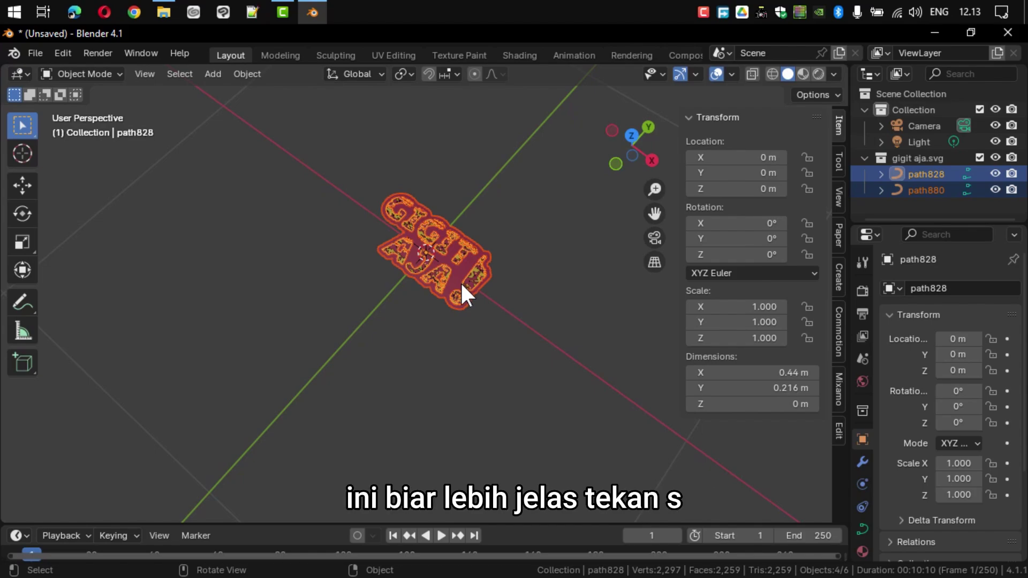
Scale the selected logo by 8, to about 3.52 m by 1.73 m
{"action": "key", "text": "s"}
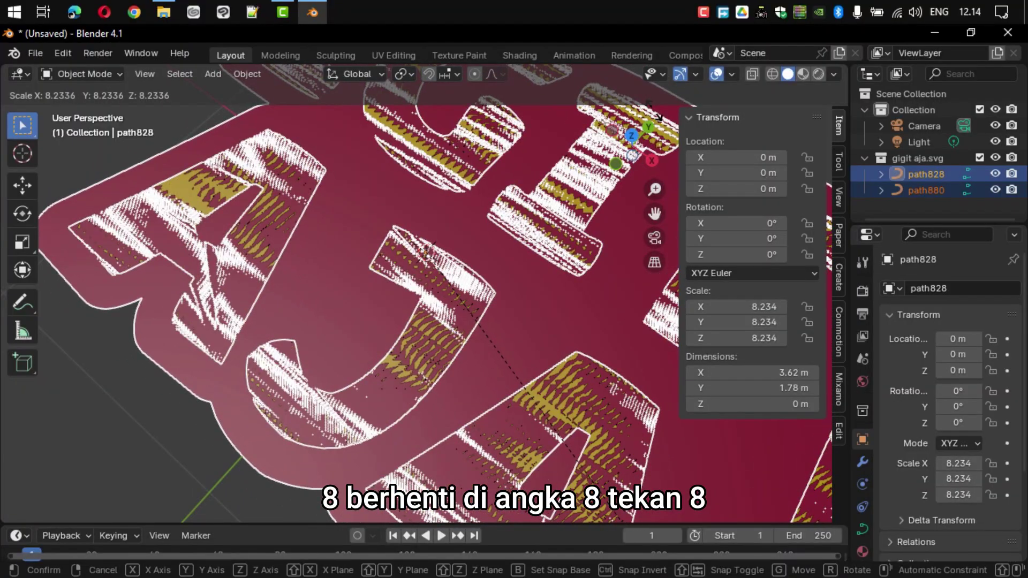
{"action": "type", "text": "8"}
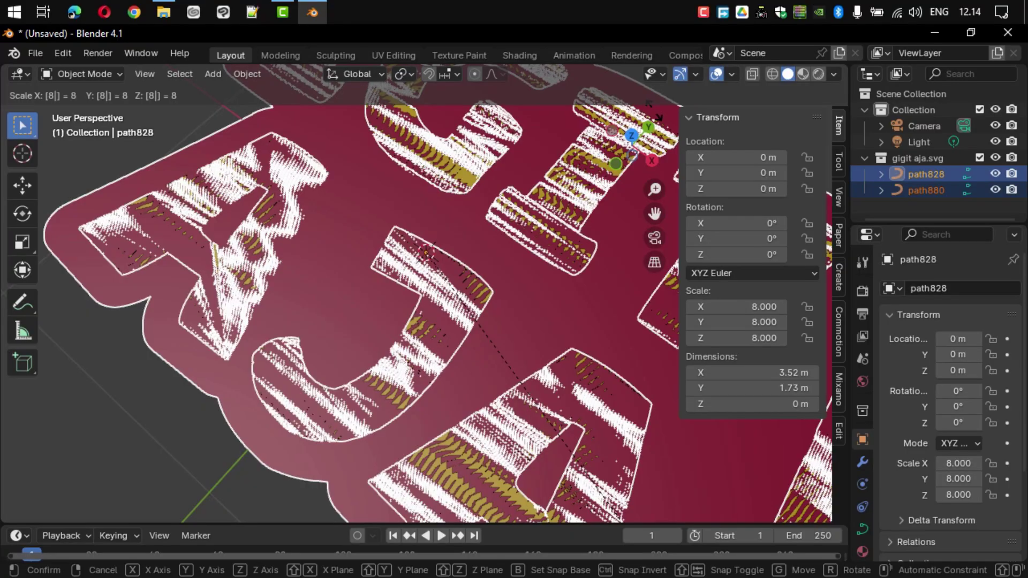
{"action": "key", "text": "Return"}
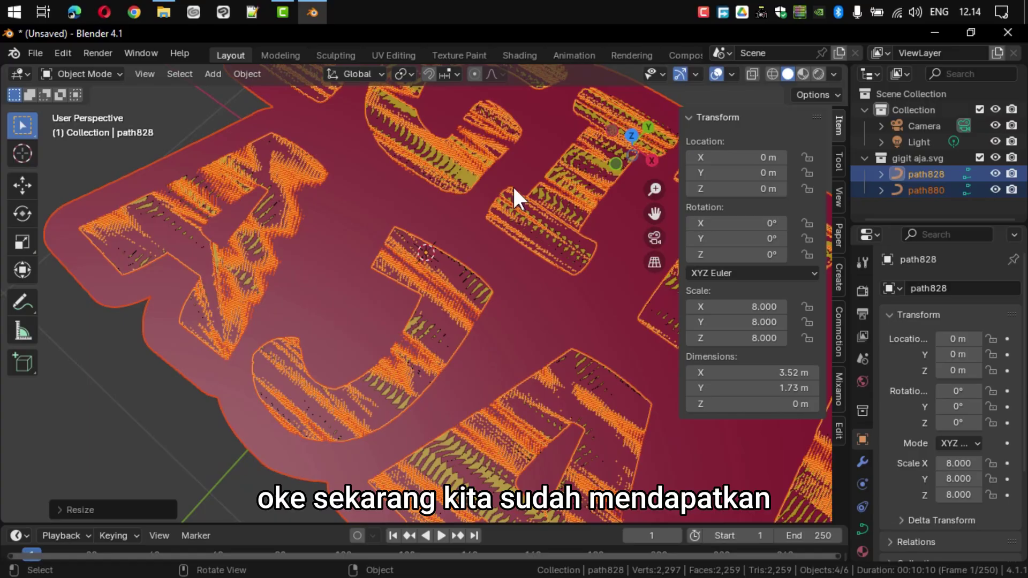
{"action": "scroll", "coordinate": [512, 185], "scroll_direction": "down", "scroll_amount": 3}
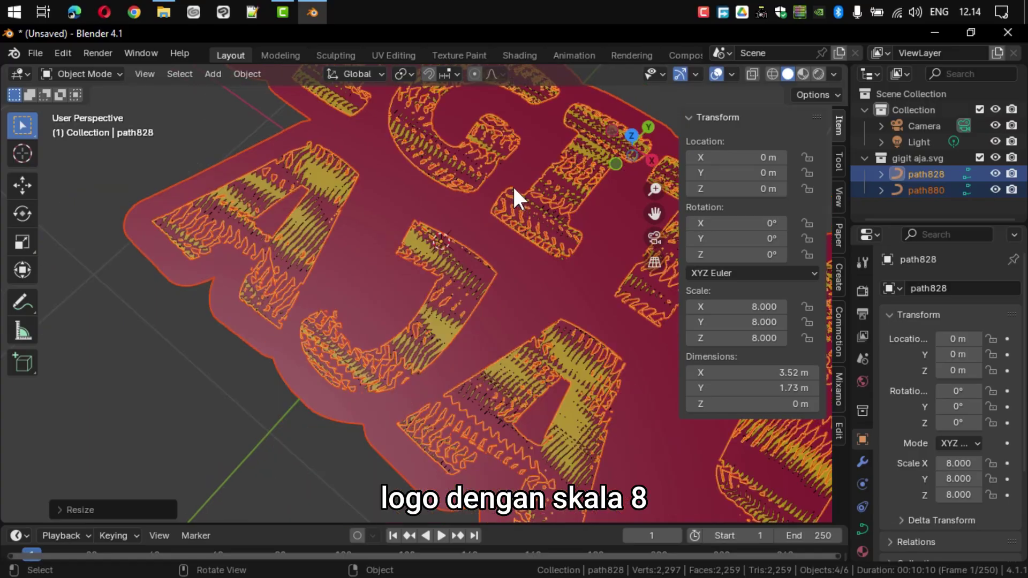
{"action": "scroll", "coordinate": [512, 185], "scroll_direction": "down", "scroll_amount": 3}
{"action": "left_click_drag", "start_coordinate": [526, 182], "coordinate": [447, 217]}
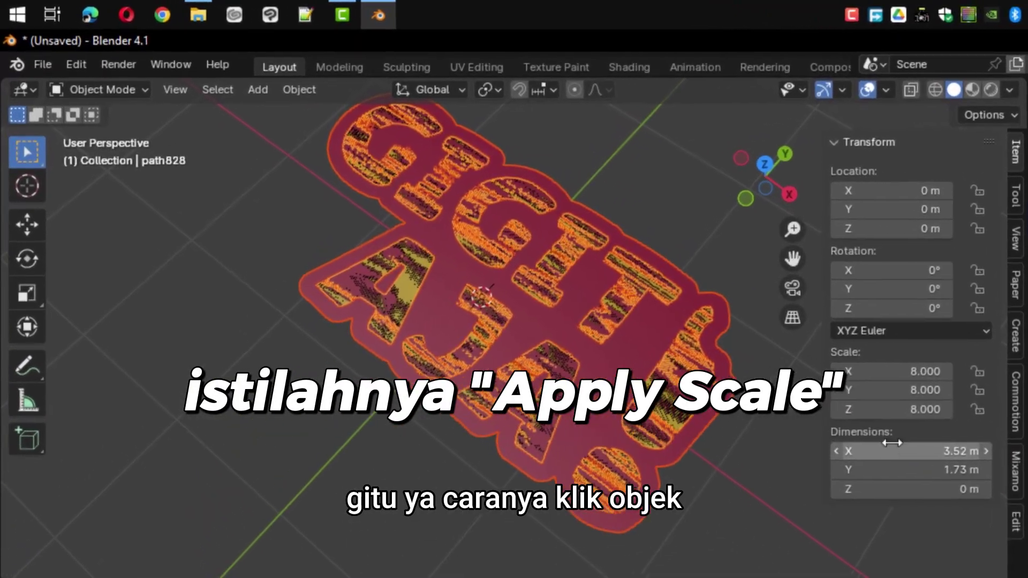
Apply the logo's scale via Object > Apply > Scale, keeping its 3.52 m by 1.73 m size
{"action": "left_click", "coordinate": [319, 93]}
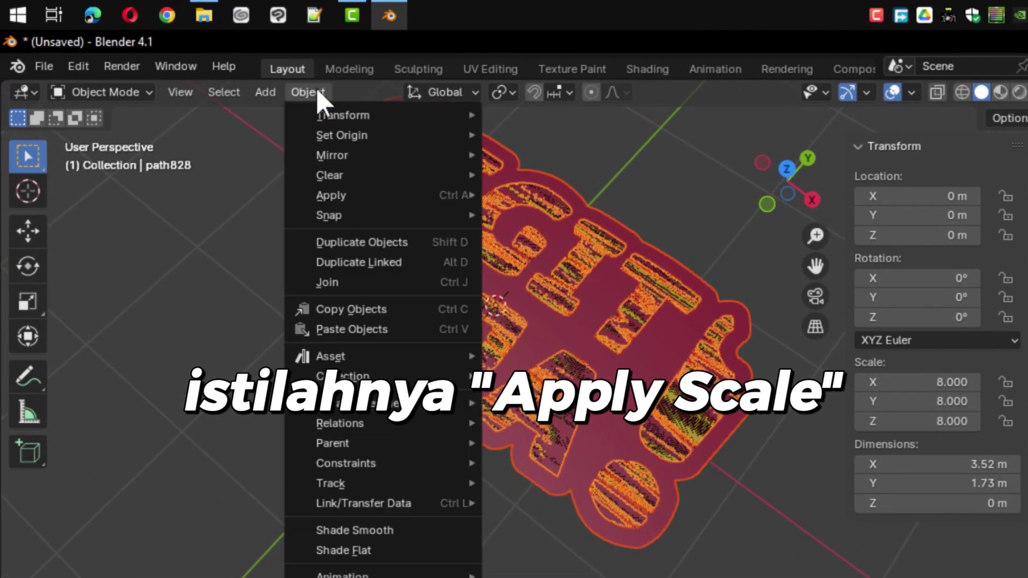
{"action": "mouse_move", "coordinate": [332, 195]}
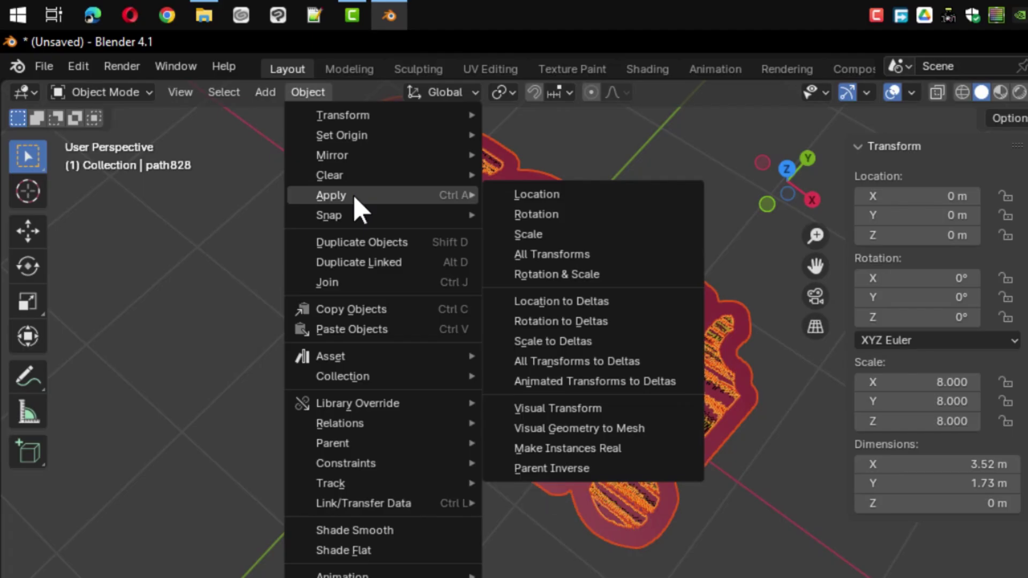
{"action": "left_click", "coordinate": [598, 235]}
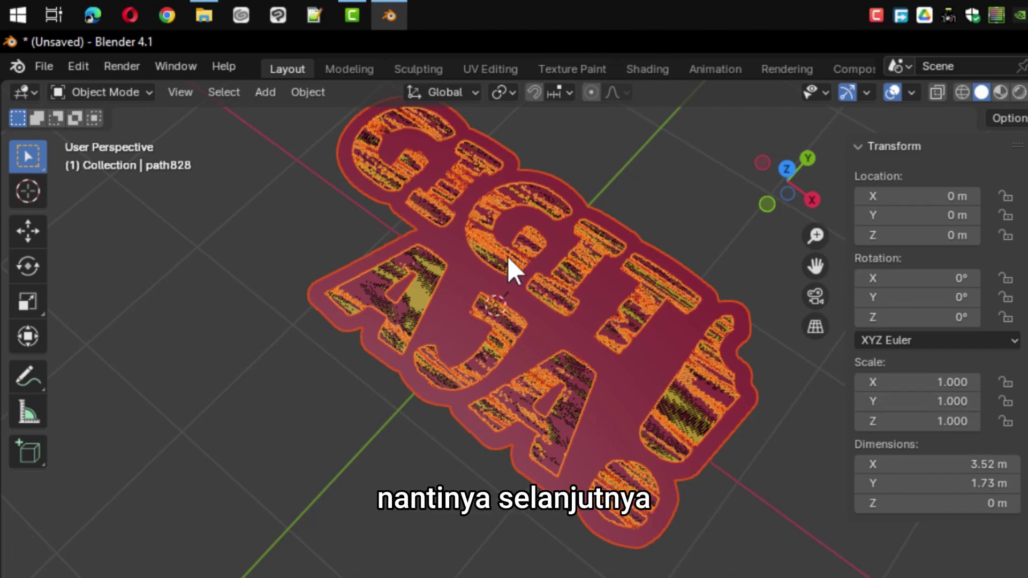
{"action": "left_click_drag", "start_coordinate": [532, 328], "coordinate": [531, 294]}
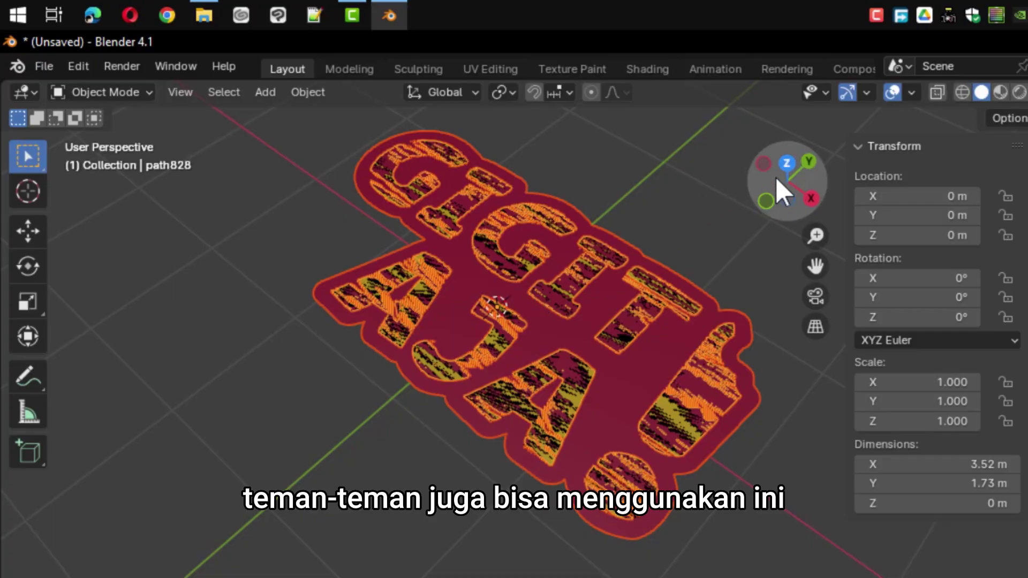
{"action": "left_click_drag", "start_coordinate": [775, 177], "coordinate": [792, 161]}
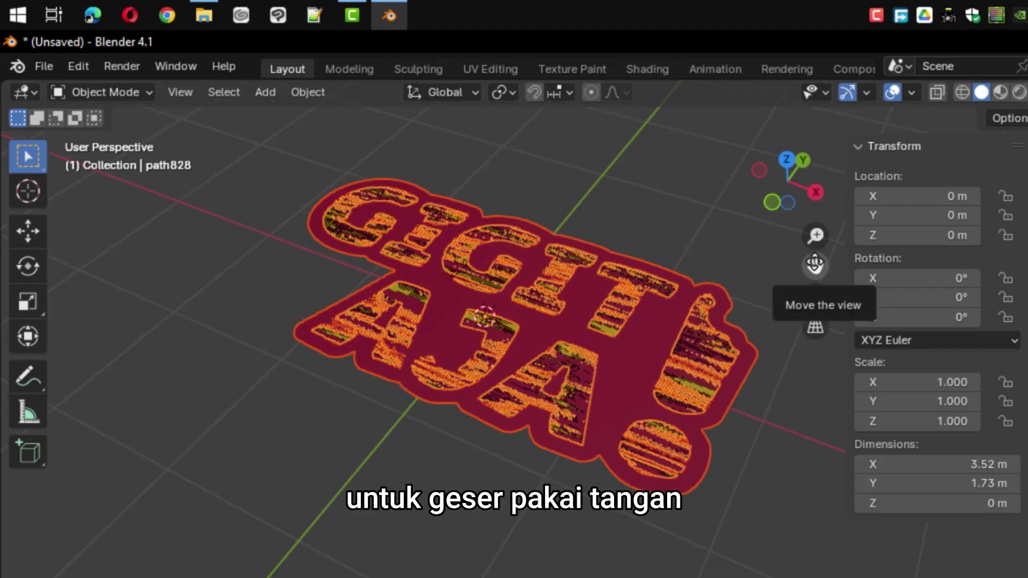
{"action": "left_click_drag", "start_coordinate": [815, 264], "coordinate": [723, 286]}
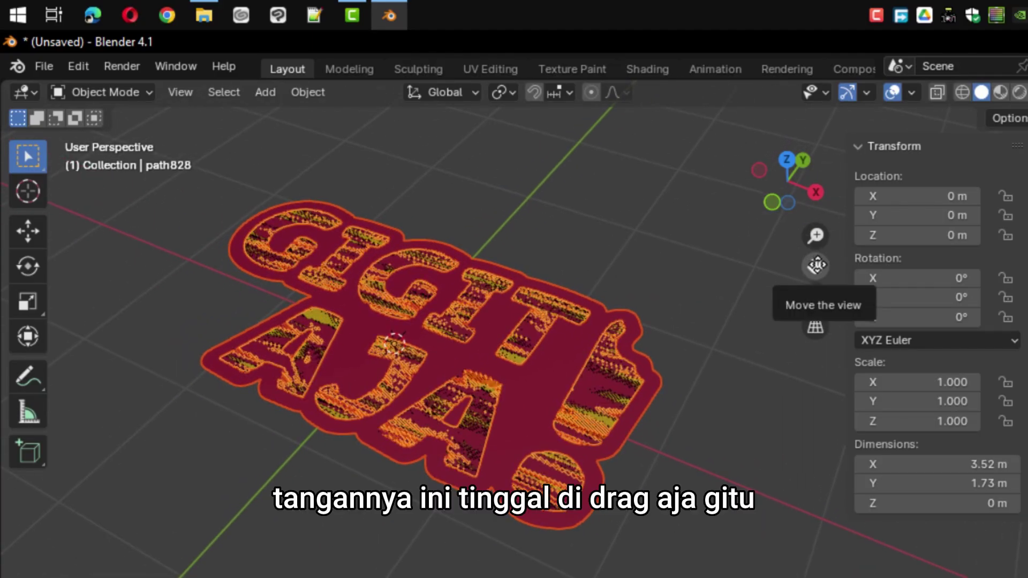
{"action": "left_click_drag", "start_coordinate": [816, 265], "coordinate": [851, 262]}
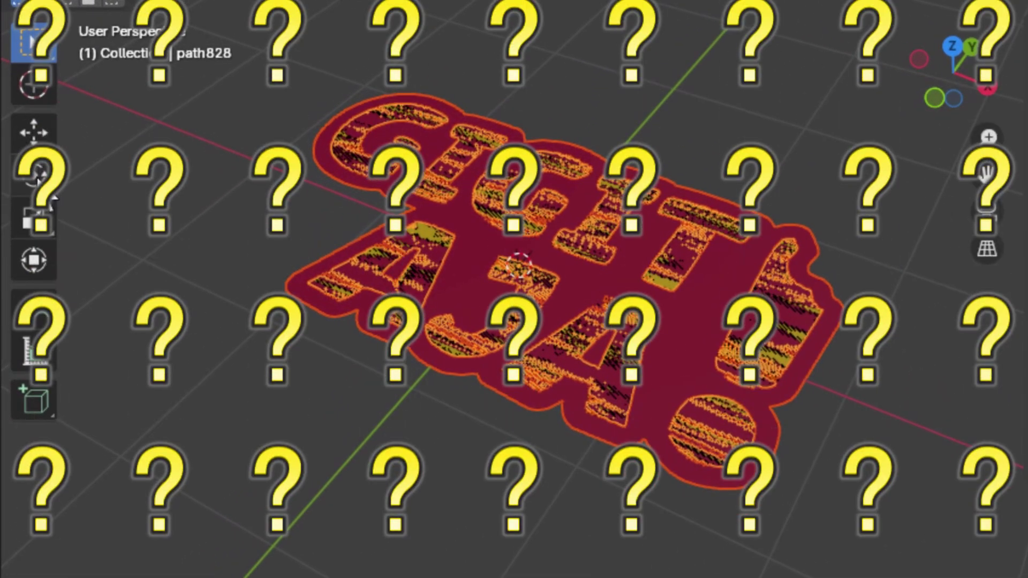
Rotate the logo 90° about the X axis with the Rotate tool
{"action": "left_click", "coordinate": [37, 182]}
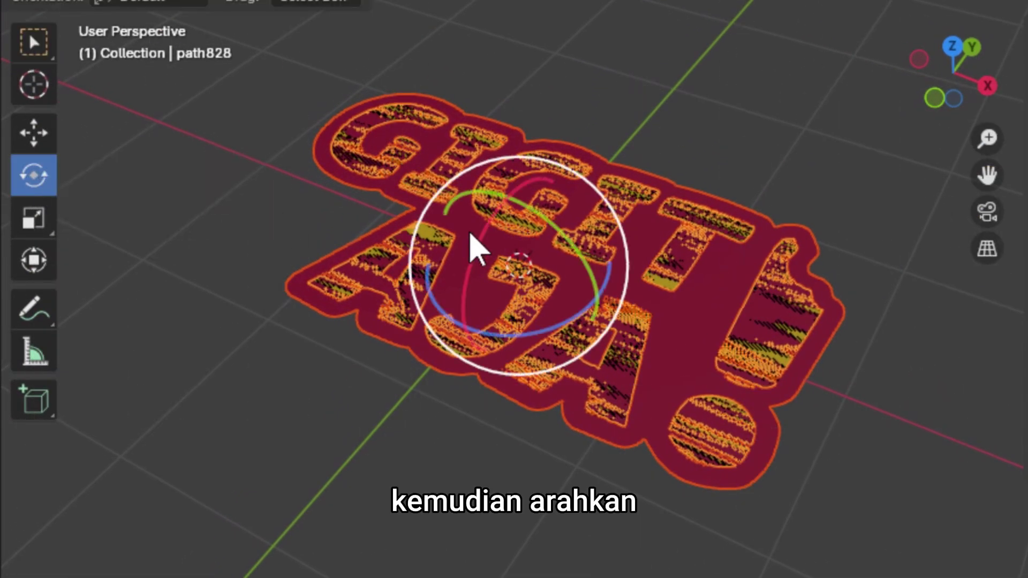
{"action": "mouse_move", "coordinate": [487, 236]}
{"action": "left_mouse_down"}
{"action": "mouse_move", "coordinate": [470, 243]}
{"action": "mouse_move", "coordinate": [492, 286]}
{"action": "mouse_move", "coordinate": [484, 192]}
{"action": "mouse_move", "coordinate": [489, 271]}
{"action": "mouse_move", "coordinate": [497, 266]}
{"action": "mouse_move", "coordinate": [484, 269]}
{"action": "mouse_move", "coordinate": [488, 329]}
{"action": "left_mouse_up"}
{"action": "type", "text": "9"}
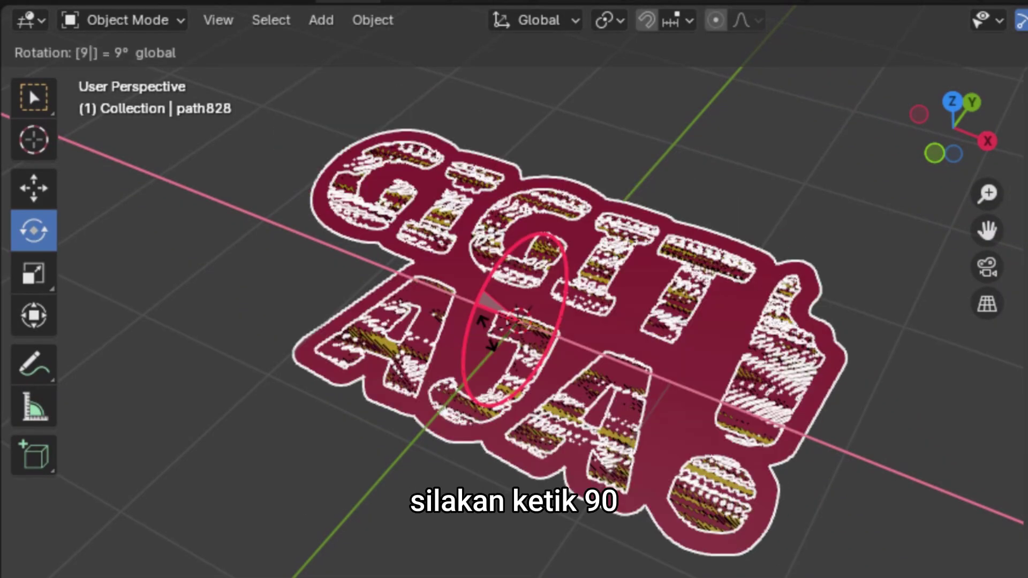
{"action": "type", "text": "0"}
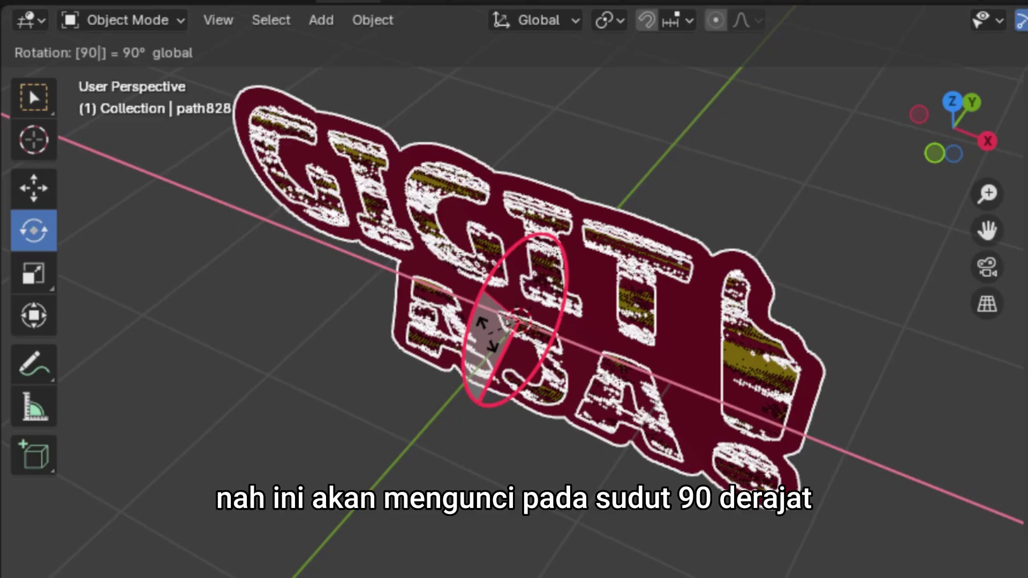
{"action": "key", "text": "Return"}
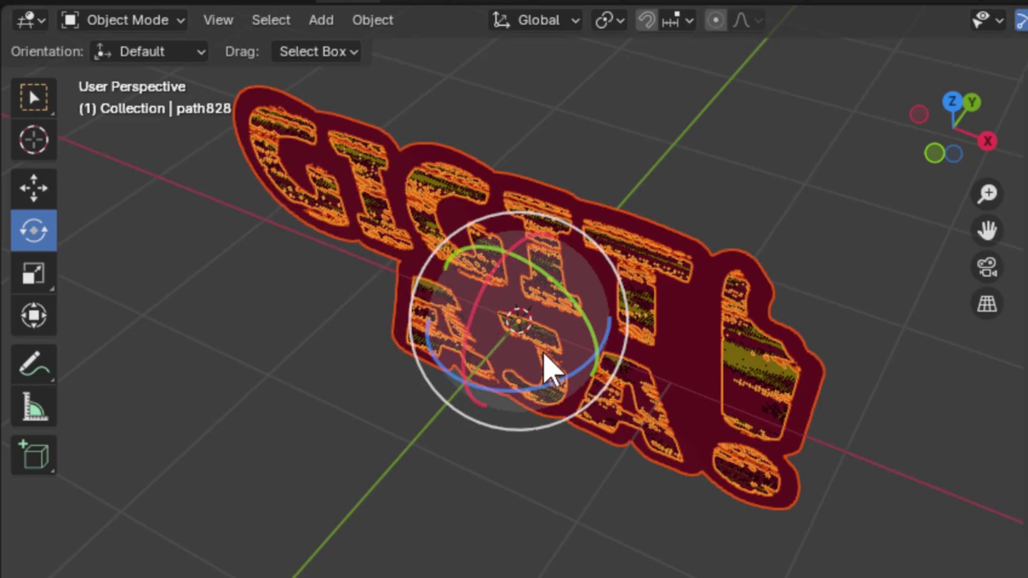
{"action": "mouse_move", "coordinate": [569, 375]}
{"action": "left_mouse_down"}
{"action": "mouse_move", "coordinate": [573, 326]}
{"action": "mouse_move", "coordinate": [599, 307]}
{"action": "mouse_move", "coordinate": [575, 308]}
{"action": "left_mouse_up"}
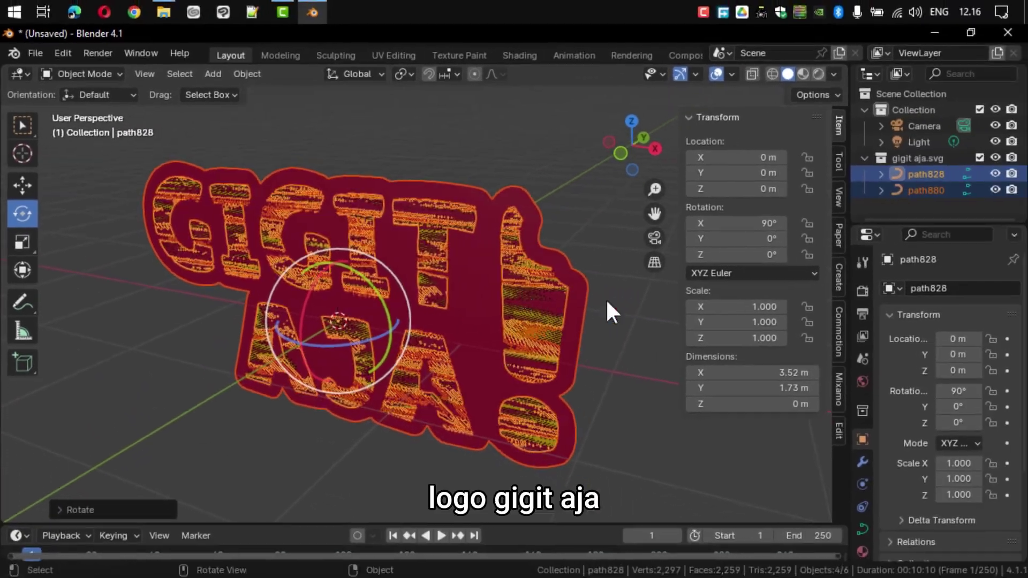
Set the path828 letters' curve Geometry Extrude to 0.03 m
{"action": "left_click", "coordinate": [606, 302]}
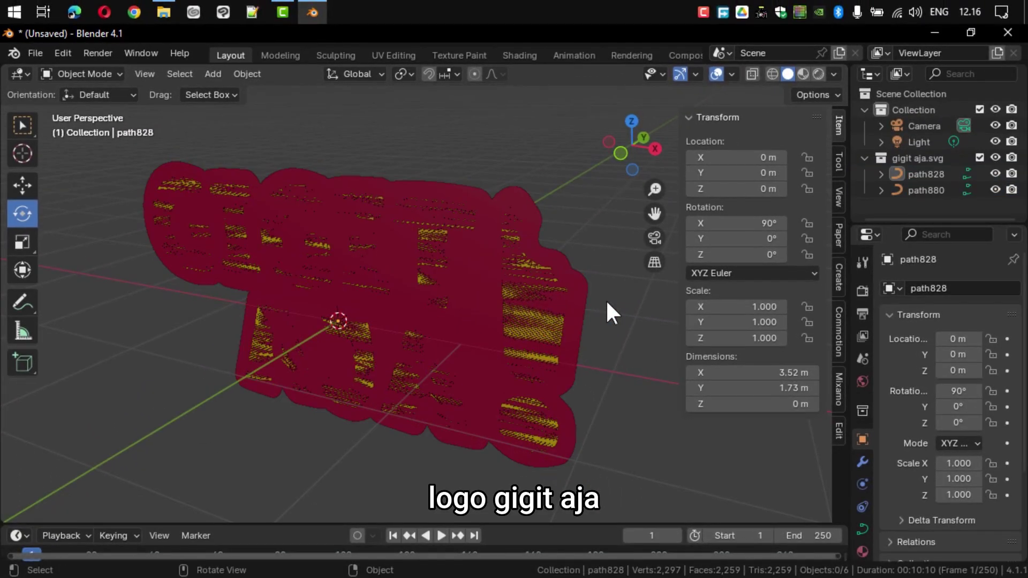
{"action": "left_click", "coordinate": [528, 326]}
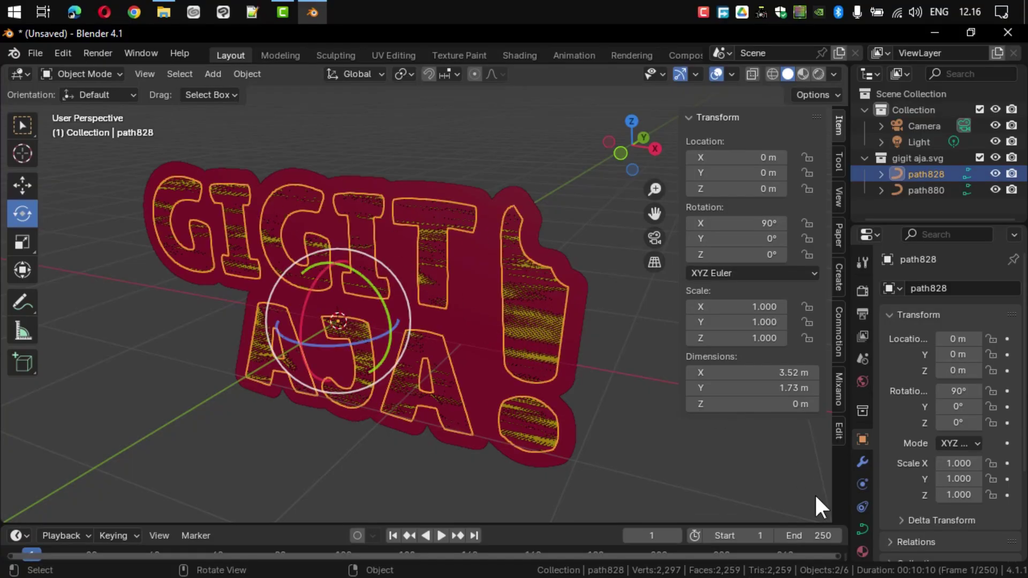
{"action": "left_click", "coordinate": [862, 527]}
{"action": "left_click_drag", "start_coordinate": [850, 503], "coordinate": [813, 462]}
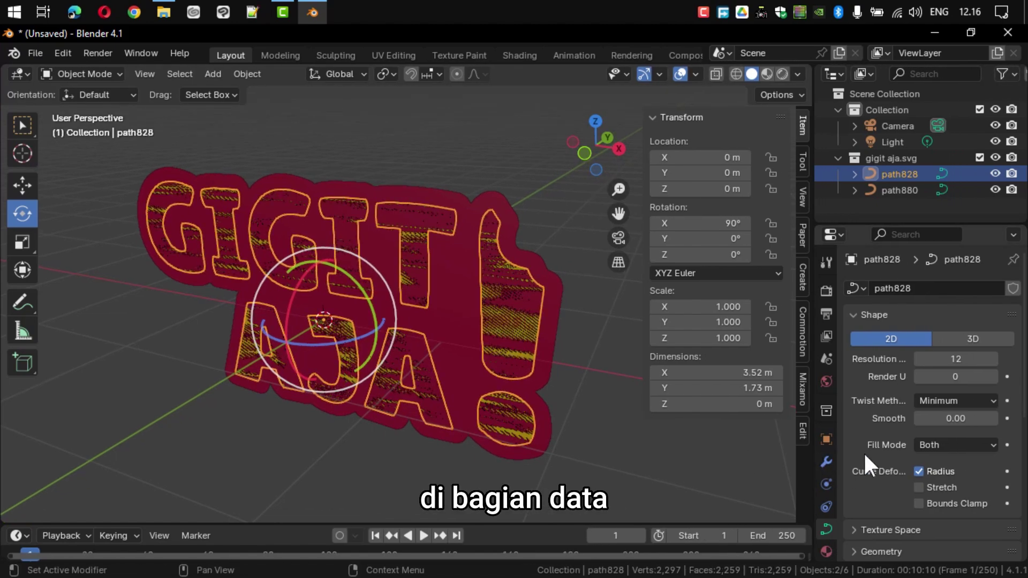
{"action": "scroll", "coordinate": [867, 450], "scroll_direction": "down", "scroll_amount": 3}
{"action": "scroll", "coordinate": [867, 450], "scroll_direction": "down", "scroll_amount": 3}
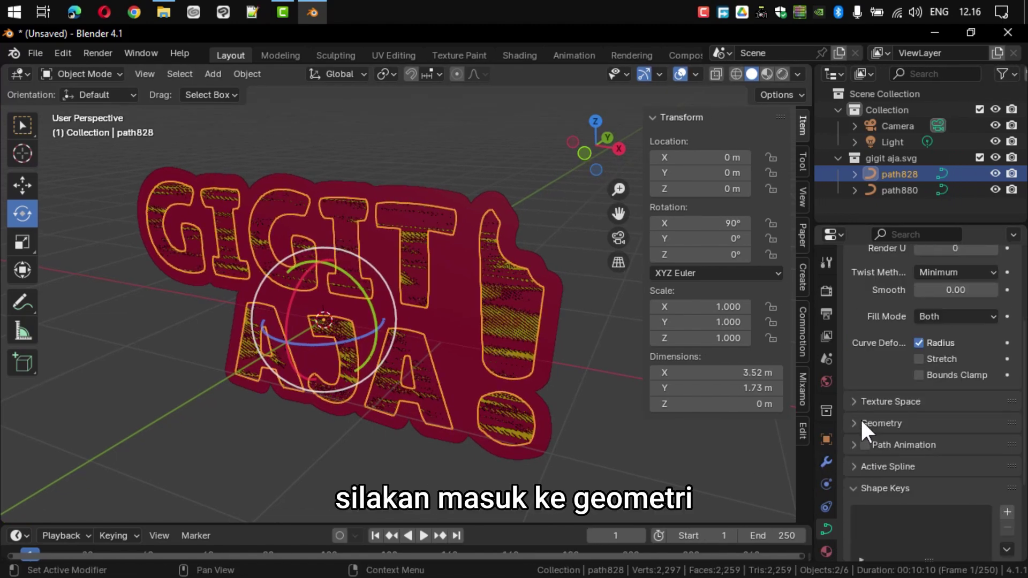
{"action": "left_click", "coordinate": [860, 419]}
{"action": "scroll", "coordinate": [861, 422], "scroll_direction": "down", "scroll_amount": 1}
{"action": "scroll", "coordinate": [862, 421], "scroll_direction": "down", "scroll_amount": 1}
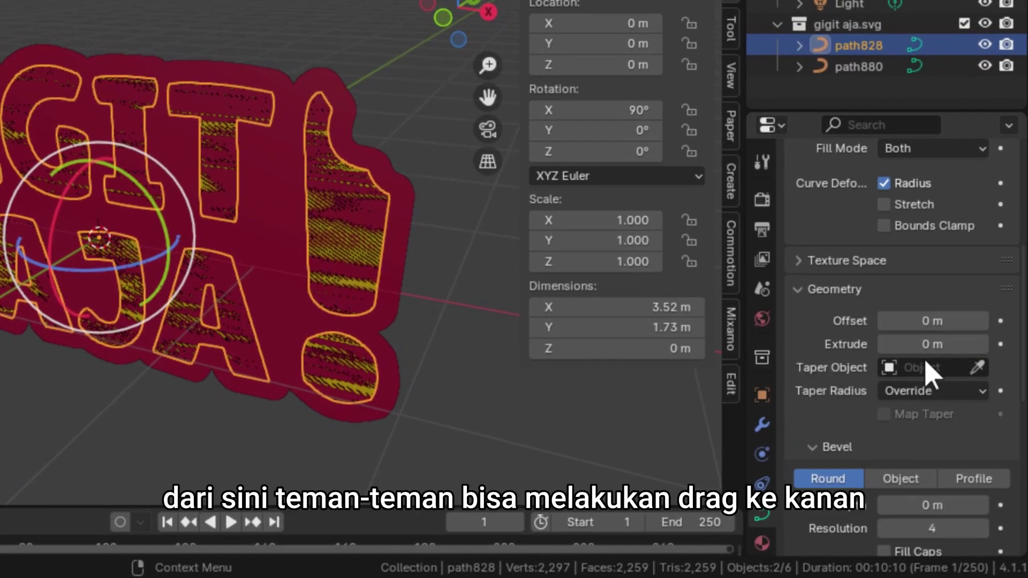
{"action": "left_click_drag", "start_coordinate": [932, 344], "coordinate": [948, 344]}
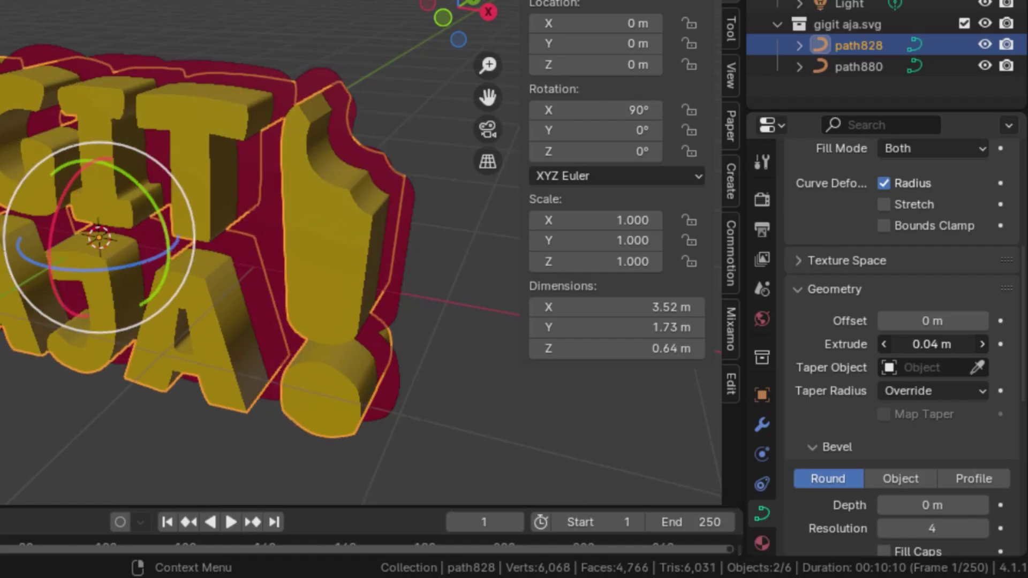
{"action": "left_click_drag", "start_coordinate": [931, 345], "coordinate": [924, 344]}
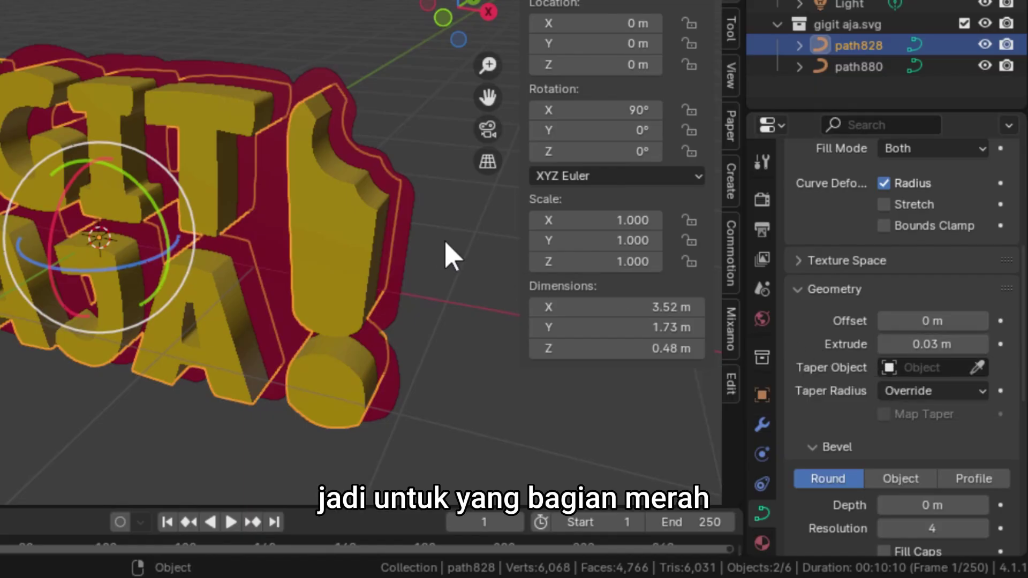
Set the path880 backing plate's Extrude to 0.025 m
{"action": "left_click", "coordinate": [411, 225]}
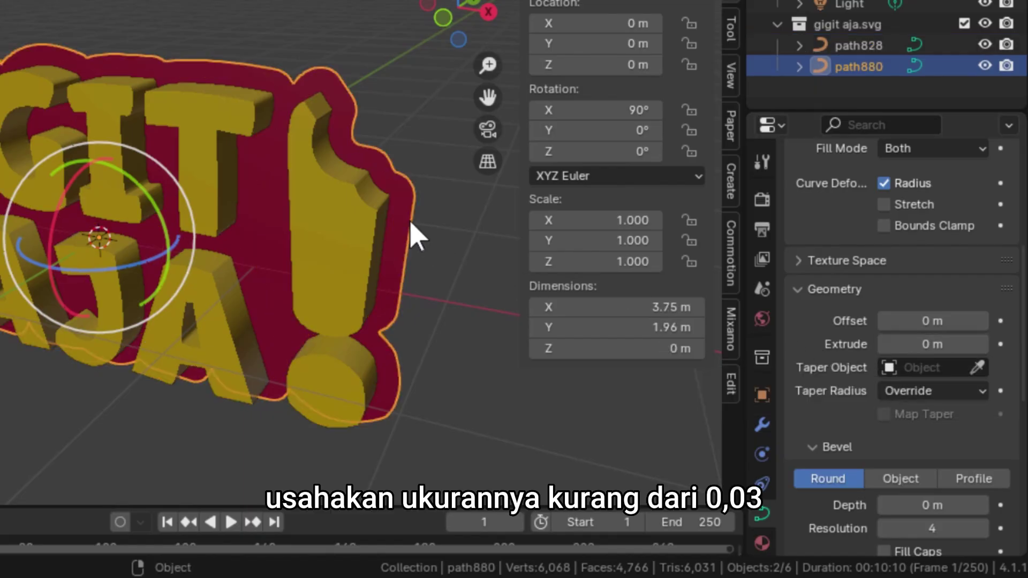
{"action": "double_click", "coordinate": [944, 346]}
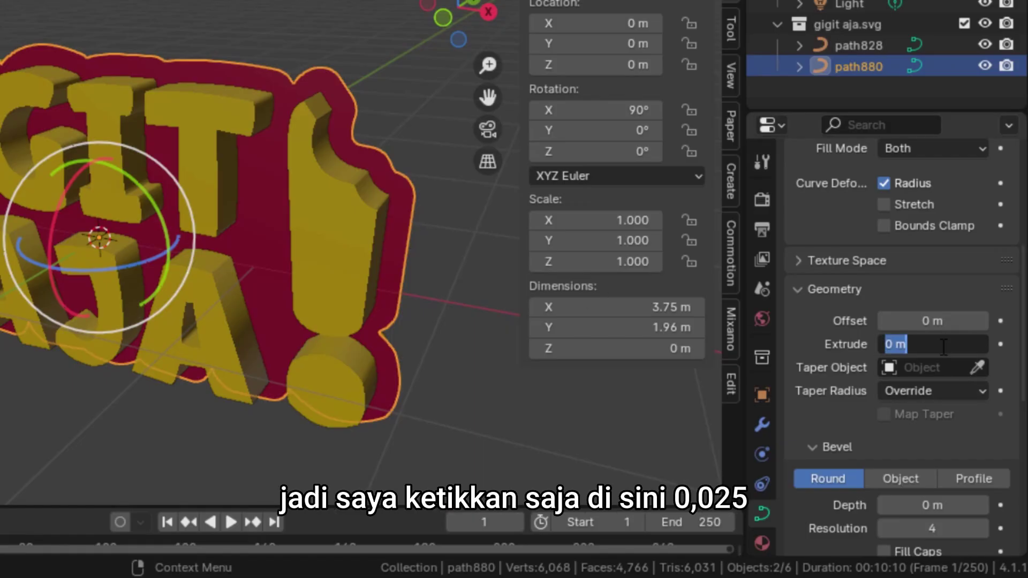
{"action": "type", "text": "0.0"}
{"action": "type", "text": "25"}
{"action": "key", "text": "Return"}
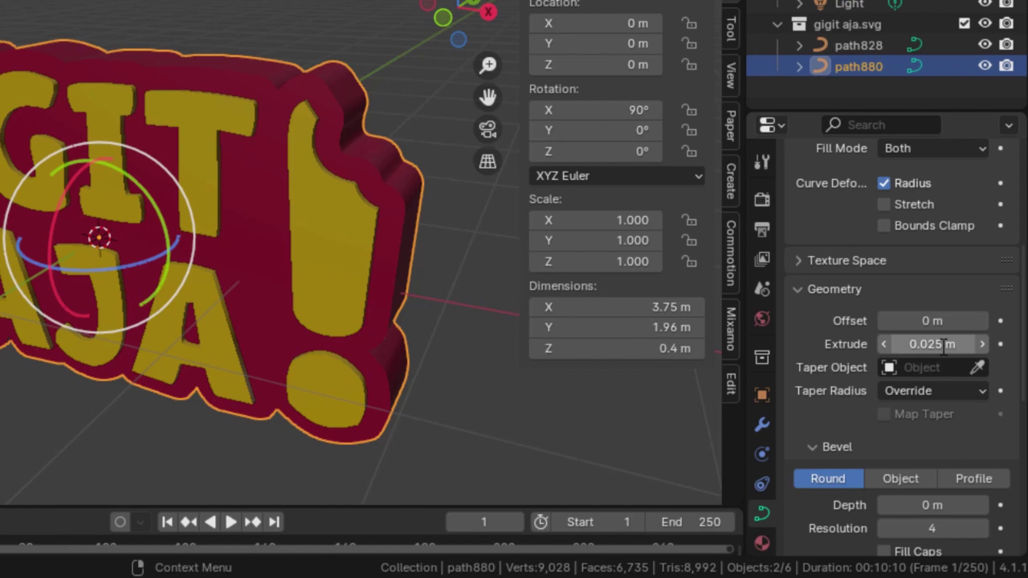
{"action": "mouse_move", "coordinate": [307, 227]}
{"action": "left_mouse_down"}
{"action": "mouse_move", "coordinate": [131, 233]}
{"action": "mouse_move", "coordinate": [46, 223]}
{"action": "mouse_move", "coordinate": [270, 218]}
{"action": "mouse_move", "coordinate": [335, 195]}
{"action": "mouse_move", "coordinate": [323, 191]}
{"action": "left_mouse_up"}
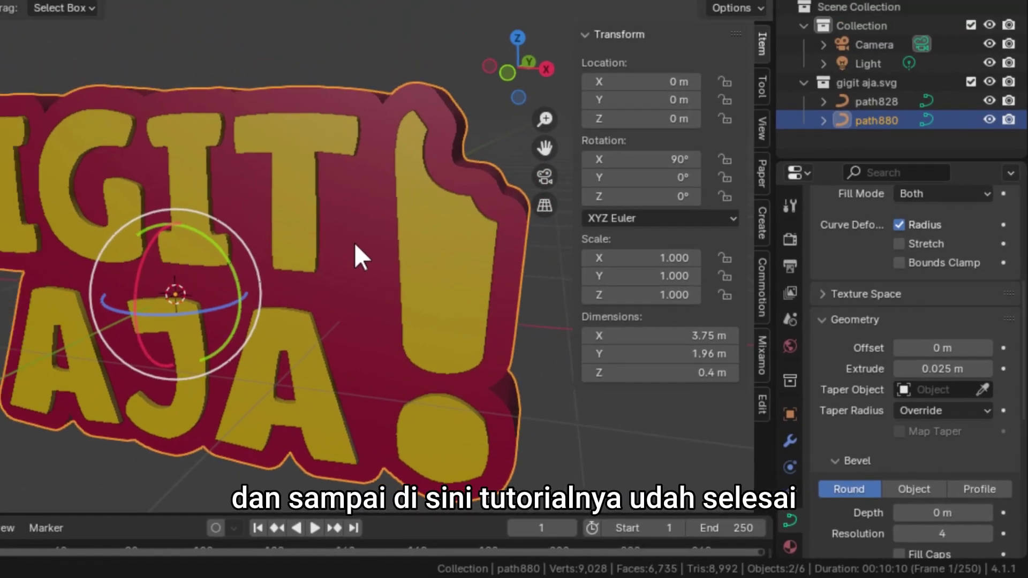
{"action": "mouse_move", "coordinate": [458, 287]}
{"action": "left_mouse_down"}
{"action": "mouse_move", "coordinate": [454, 303]}
{"action": "mouse_move", "coordinate": [452, 292]}
{"action": "left_mouse_up"}
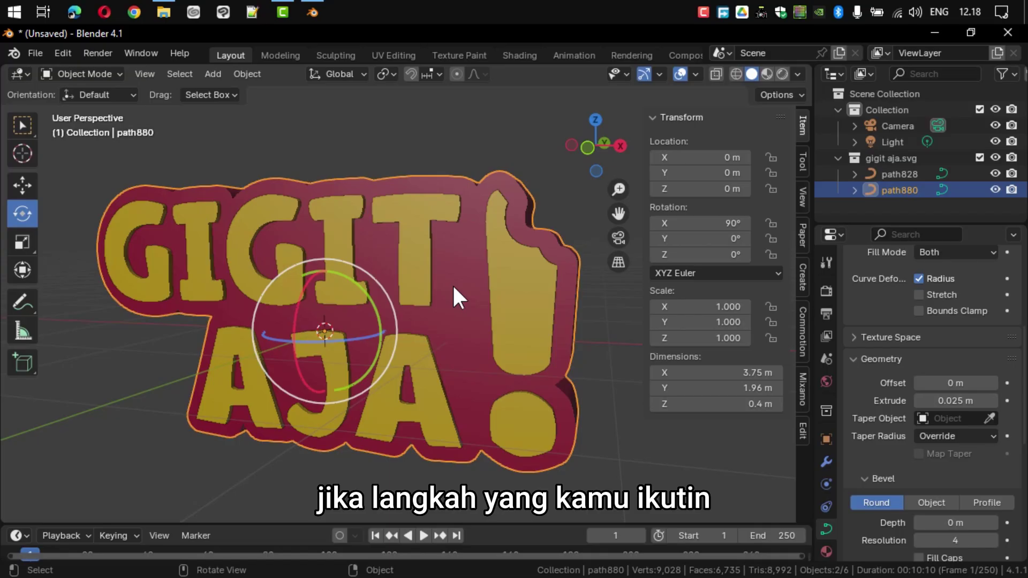